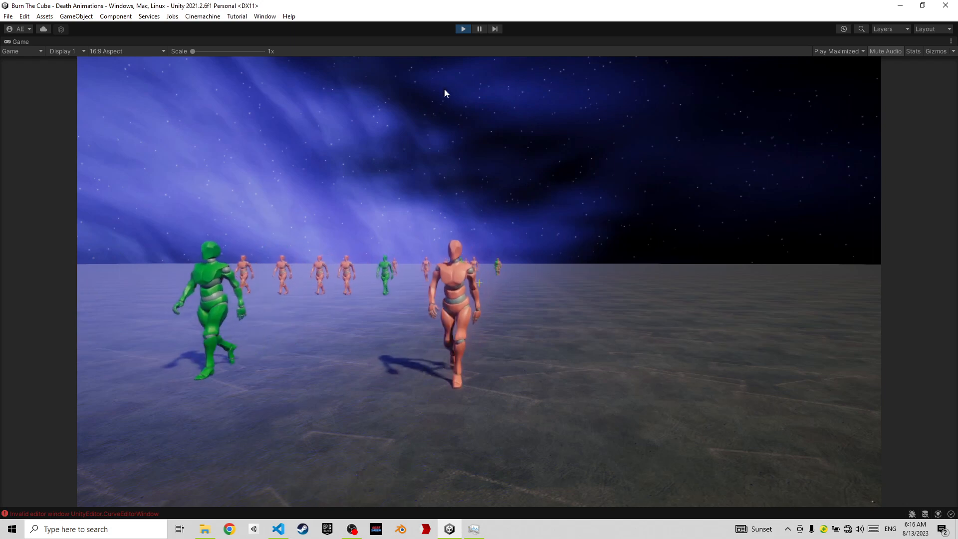
Stop play mode and open the Walker prefab to inspect its Alpha_Joints, Alpha_Surface and Effect objects
click(463, 28)
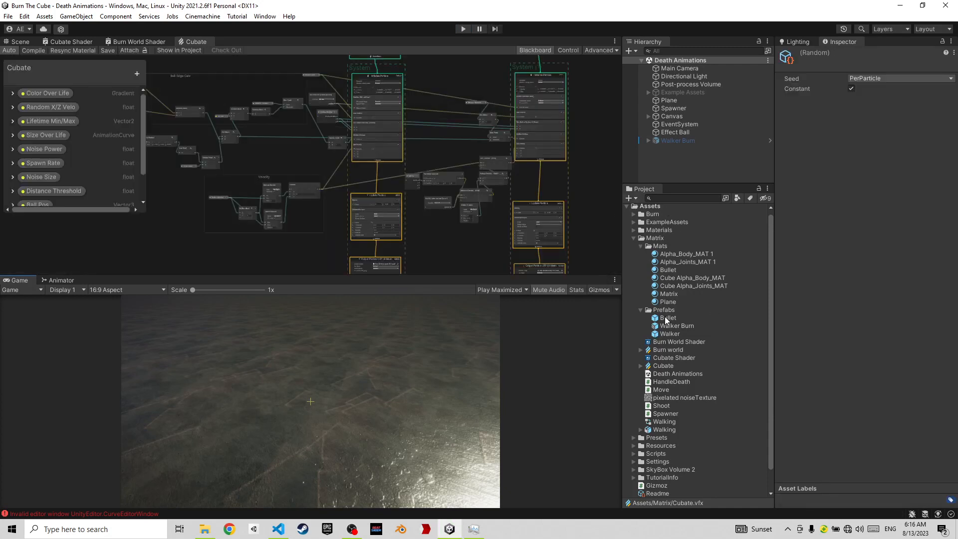
double_click(669, 333)
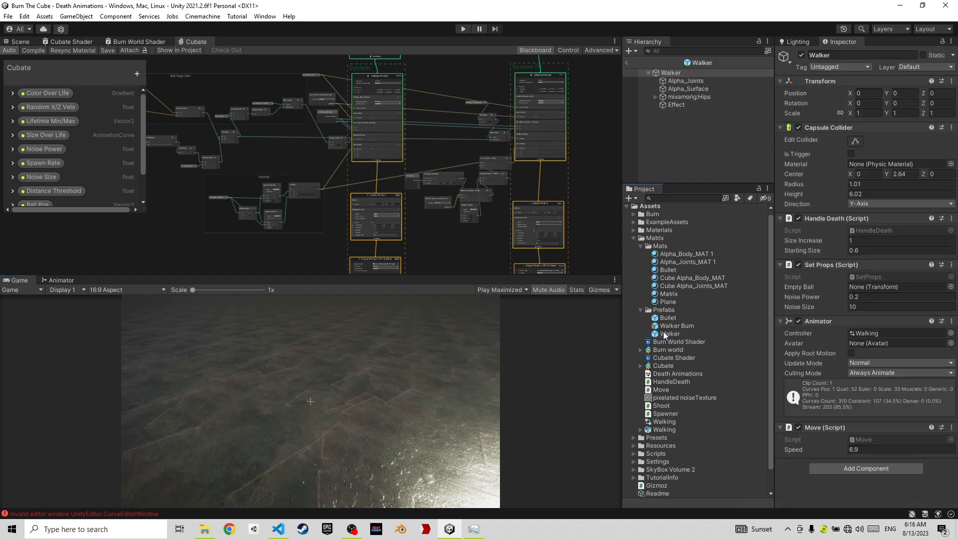
click(684, 96)
click(683, 80)
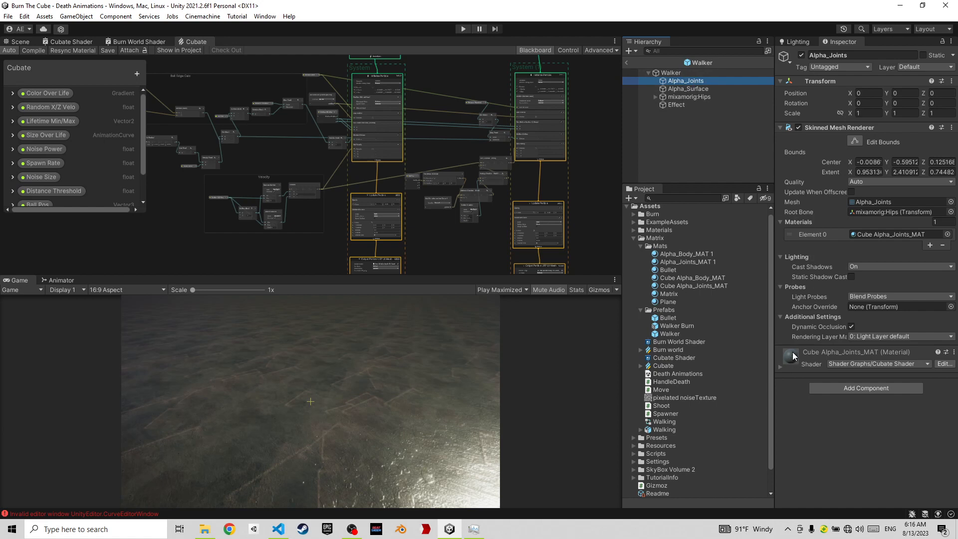
click(690, 87)
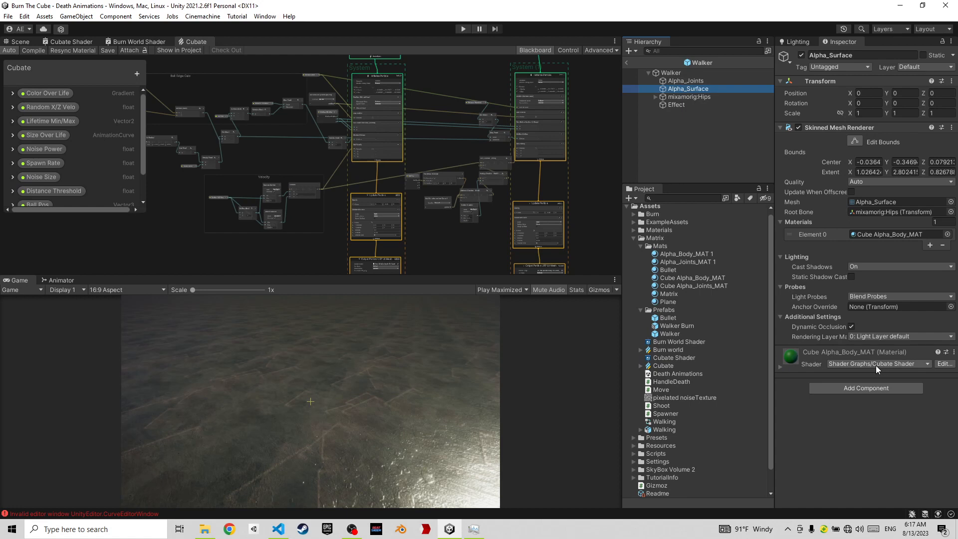
click(675, 106)
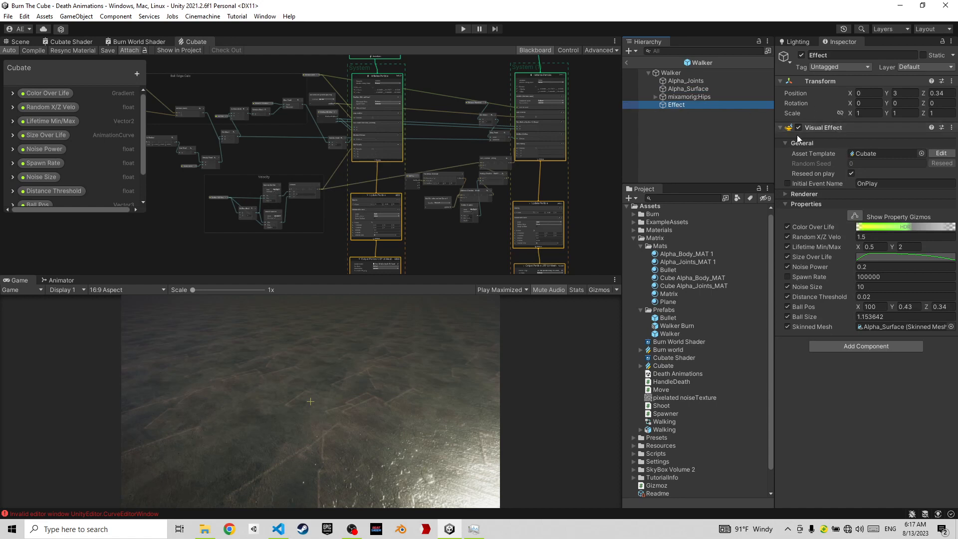
Maximize the Cubate graph and examine the Spawn context with its Spawn Rate input
key(shift+space)
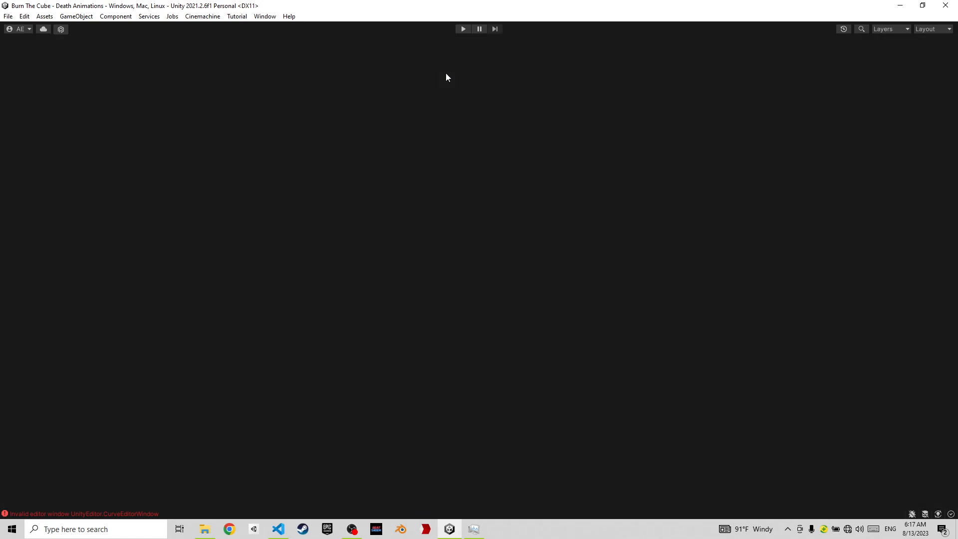
middle_drag(433, 126, 536, 229)
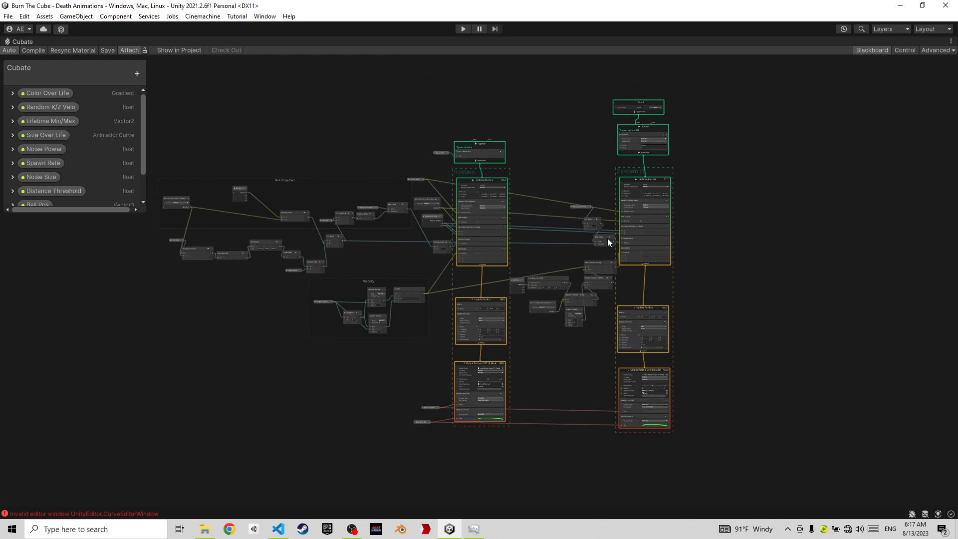
scroll(593, 184, up, 1)
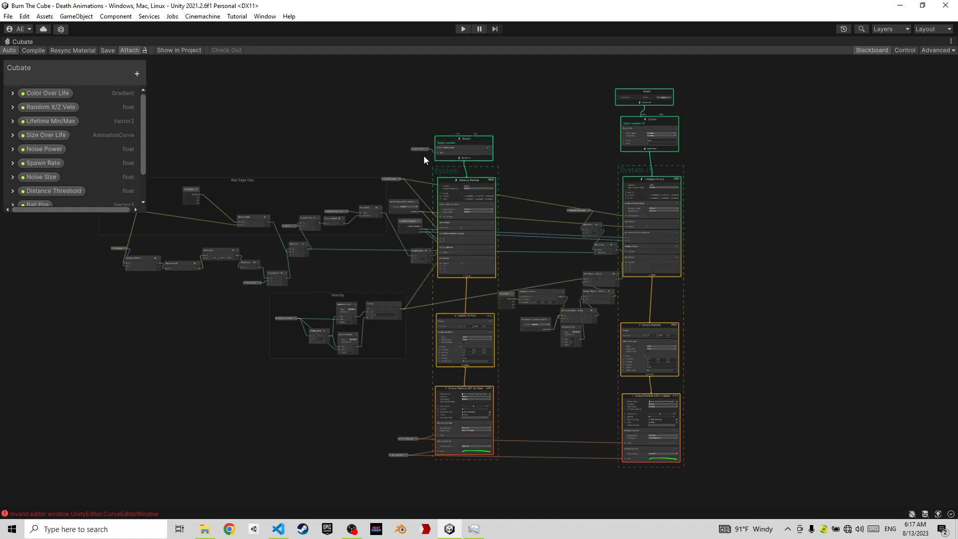
scroll(369, 160, up, 4)
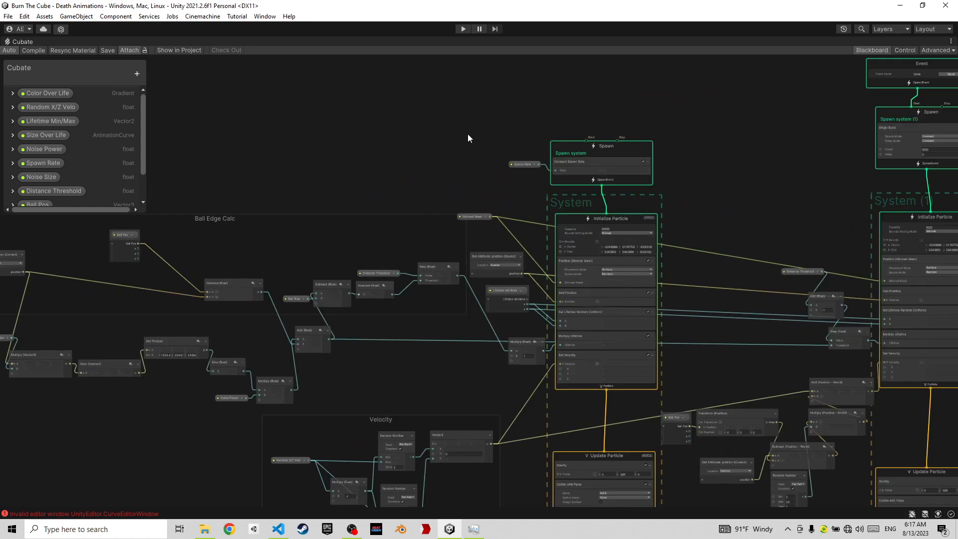
scroll(534, 151, up, 3)
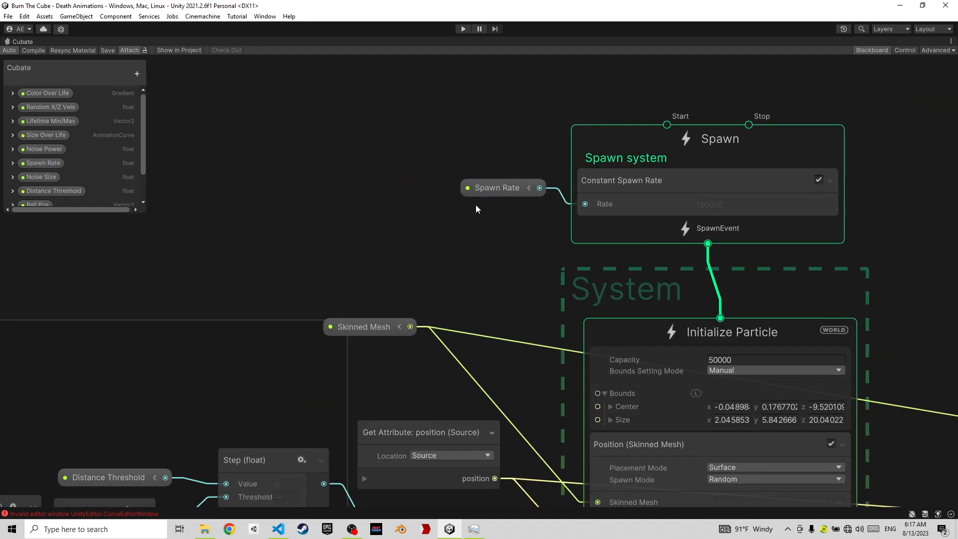
scroll(483, 214, down, 1)
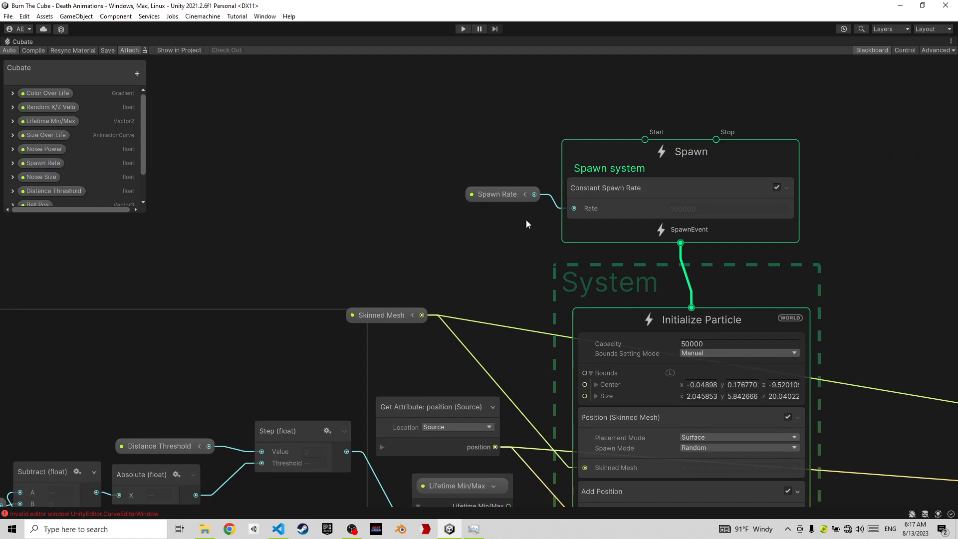
scroll(503, 249, down, 4)
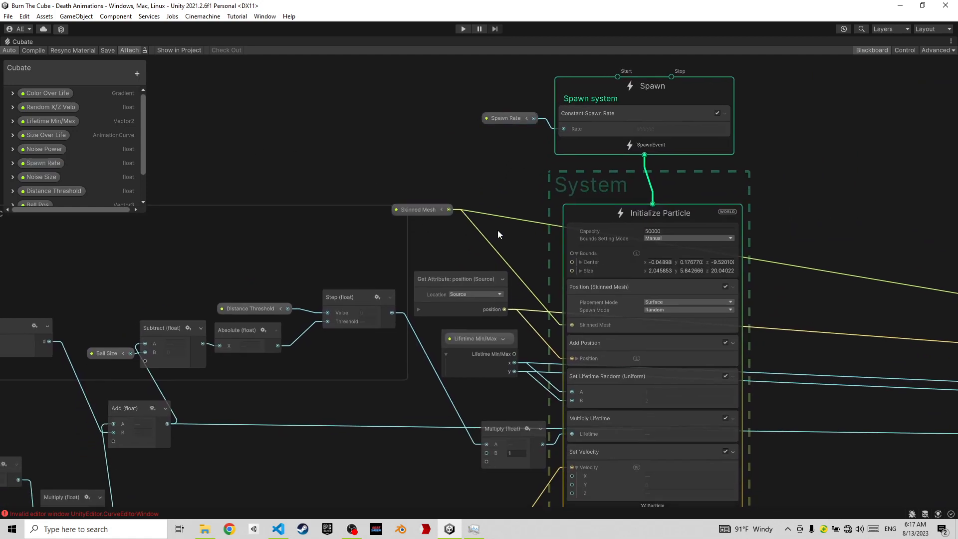
Examine the first system's Initialize Particle context, including its Capacity and Bounds settings
middle_drag(516, 238, 552, 157)
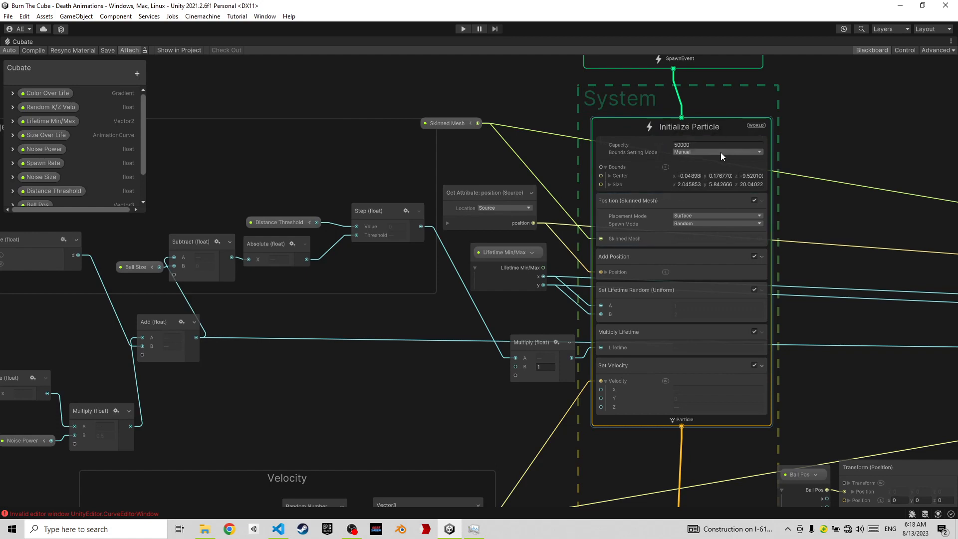
middle_drag(828, 161, 833, 144)
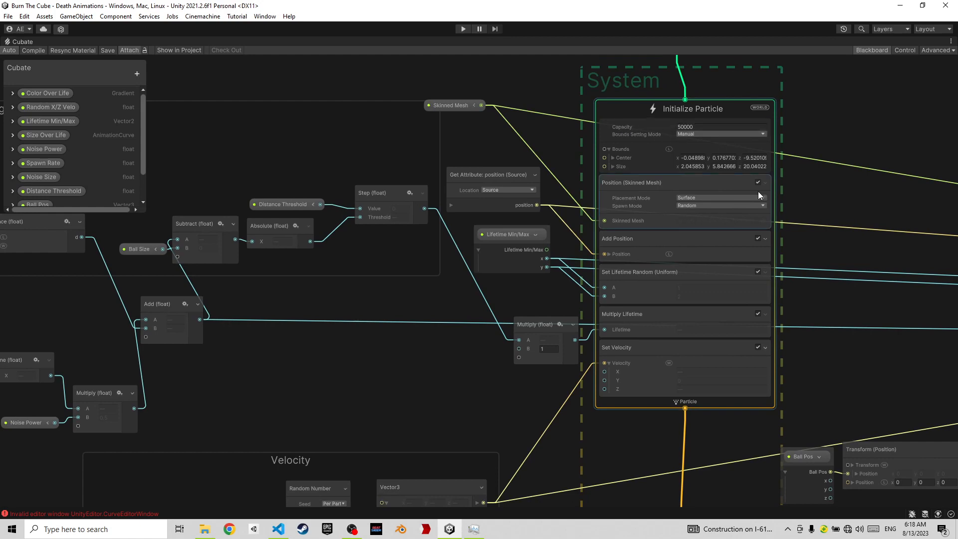
middle_drag(801, 176, 801, 159)
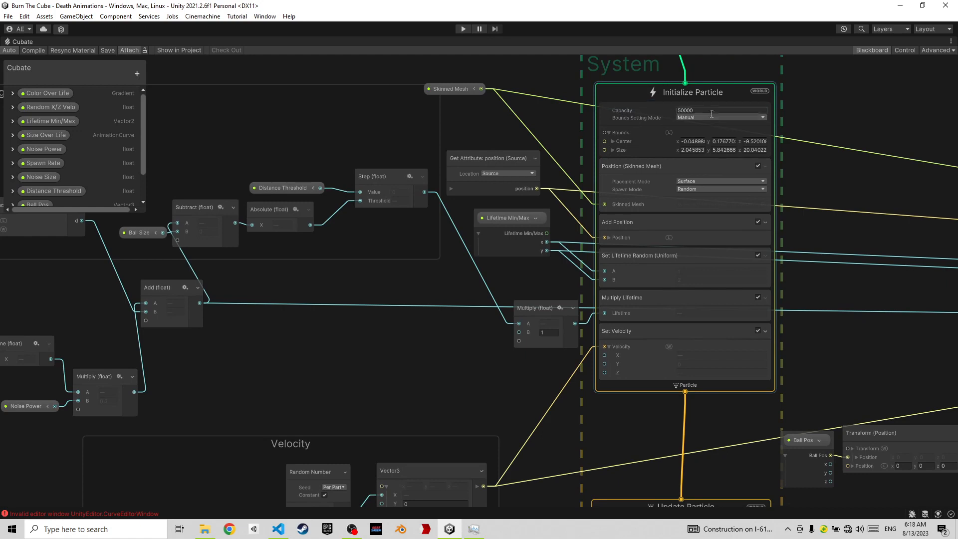
click(681, 110)
drag(677, 110, 705, 112)
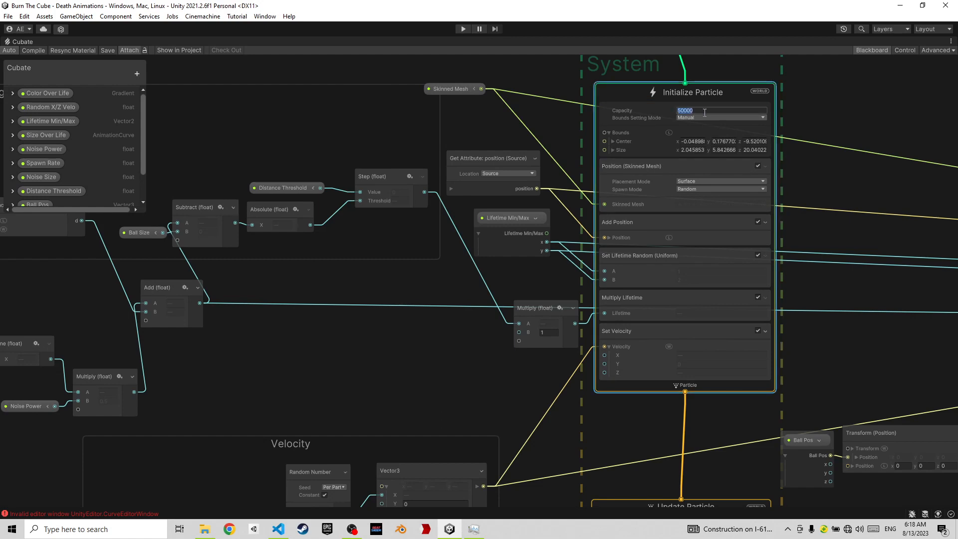
middle_drag(821, 173, 835, 159)
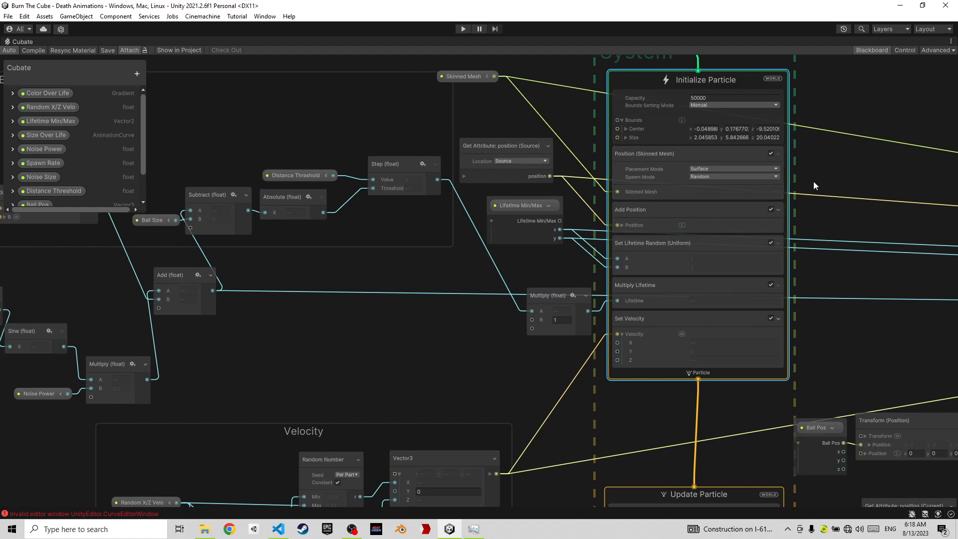
scroll(793, 181, up, 3)
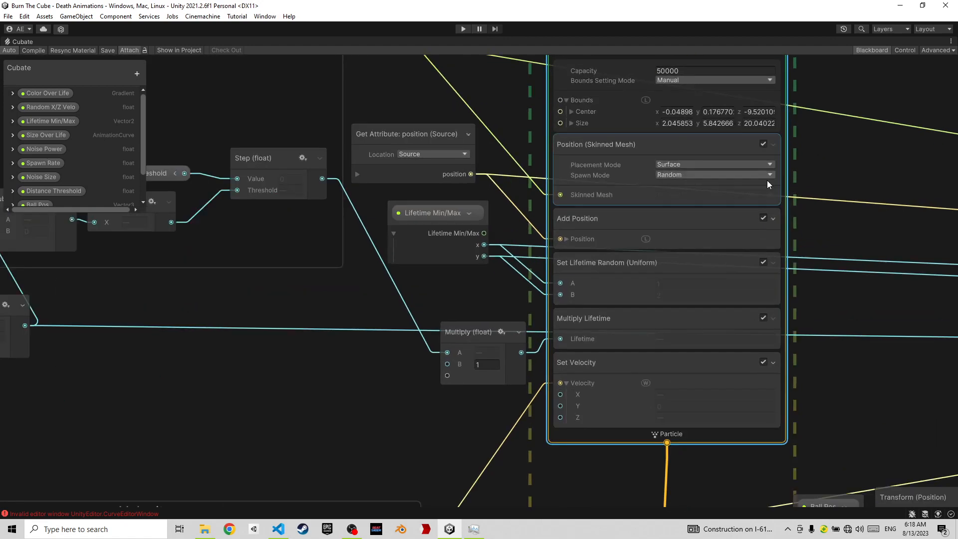
Select the Position (Skinned Mesh) block, restore the editor layout and view the VFX page of the project settings
click(602, 149)
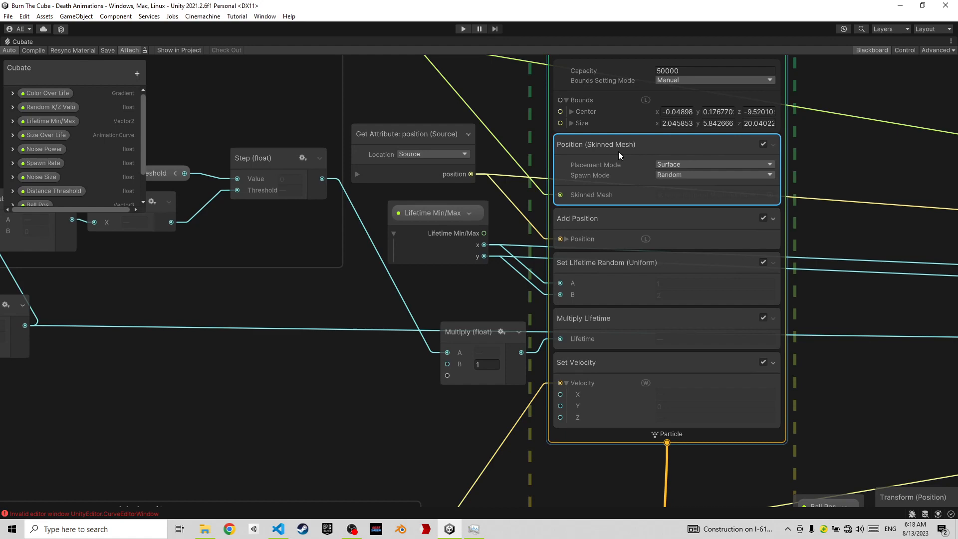
key(shift+space)
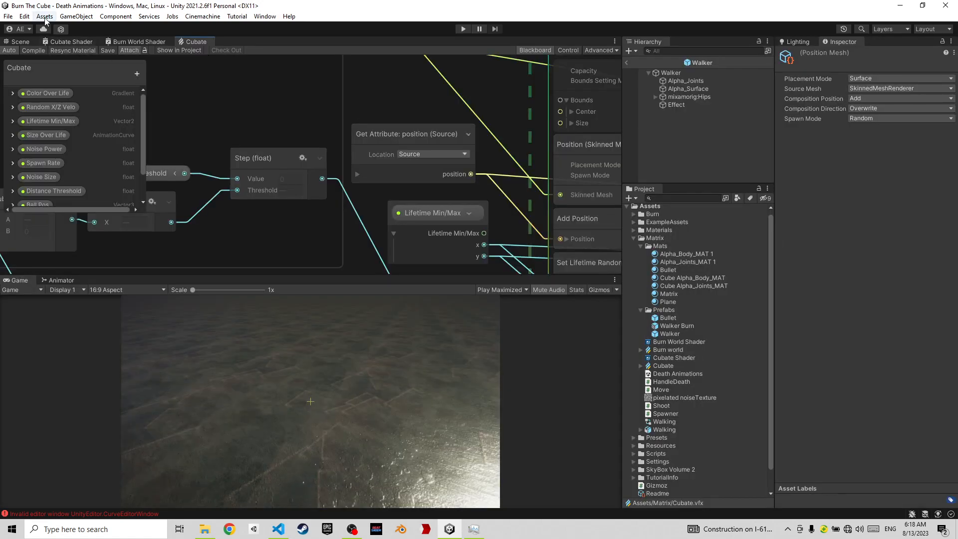
click(25, 17)
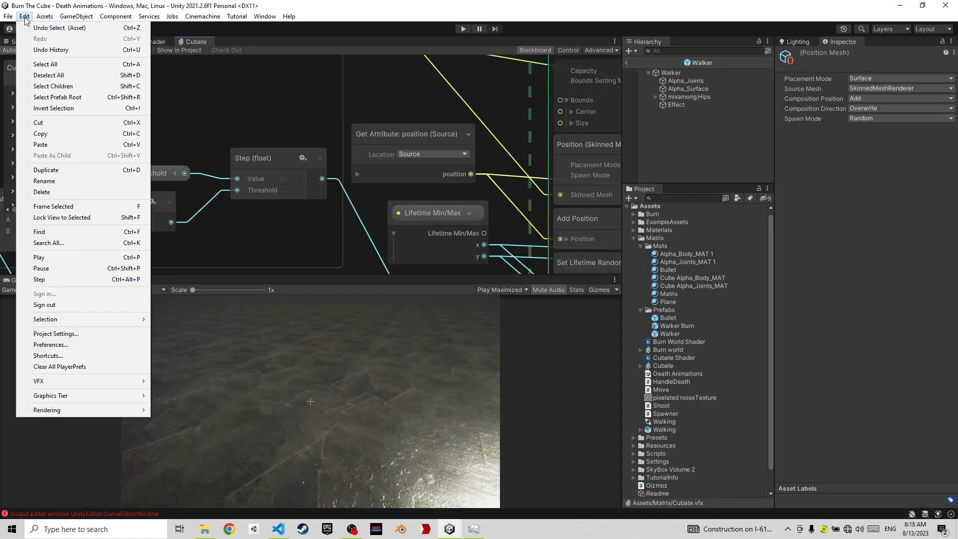
click(102, 333)
scroll(399, 255, down, 2)
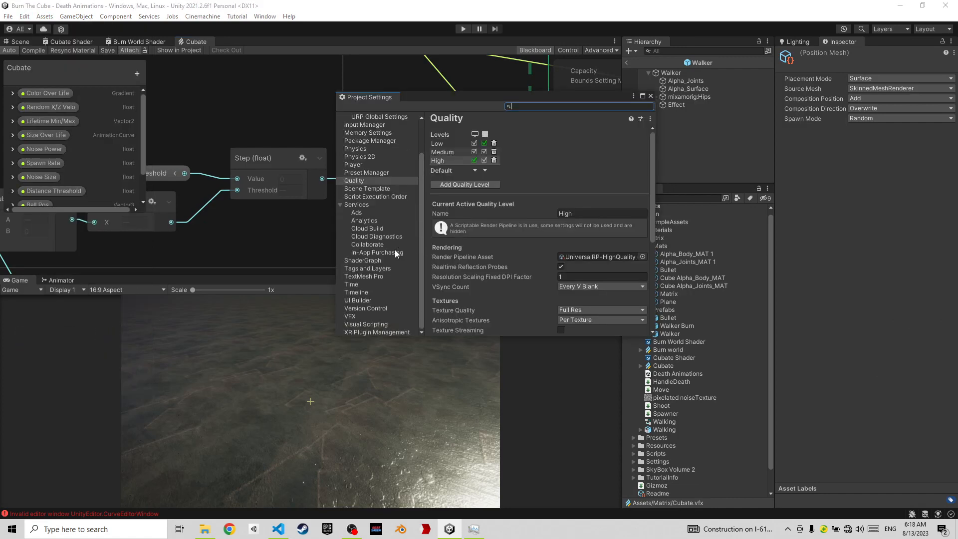
click(360, 315)
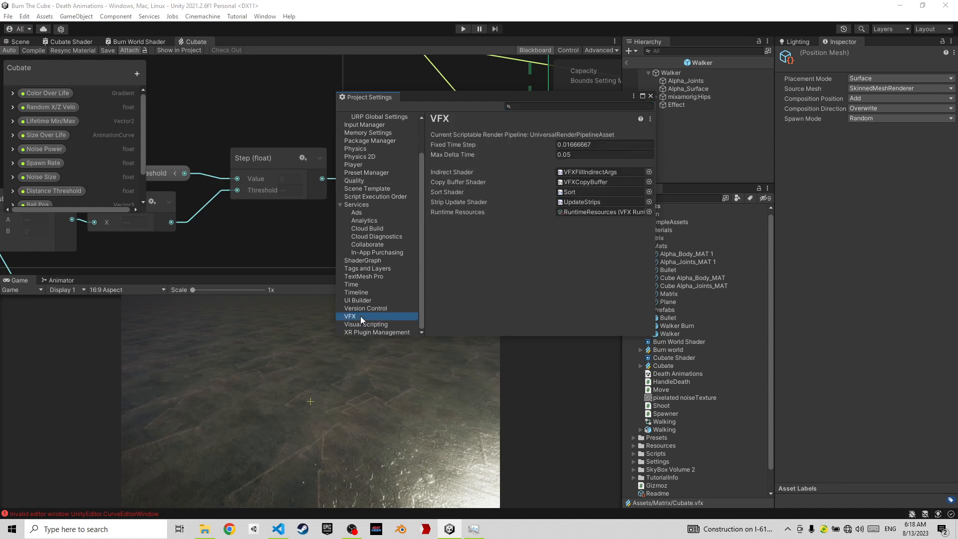
click(651, 95)
Review the Experimental Operators/Blocks option in the Visual Effects preferences and return to the maximized graph
click(25, 16)
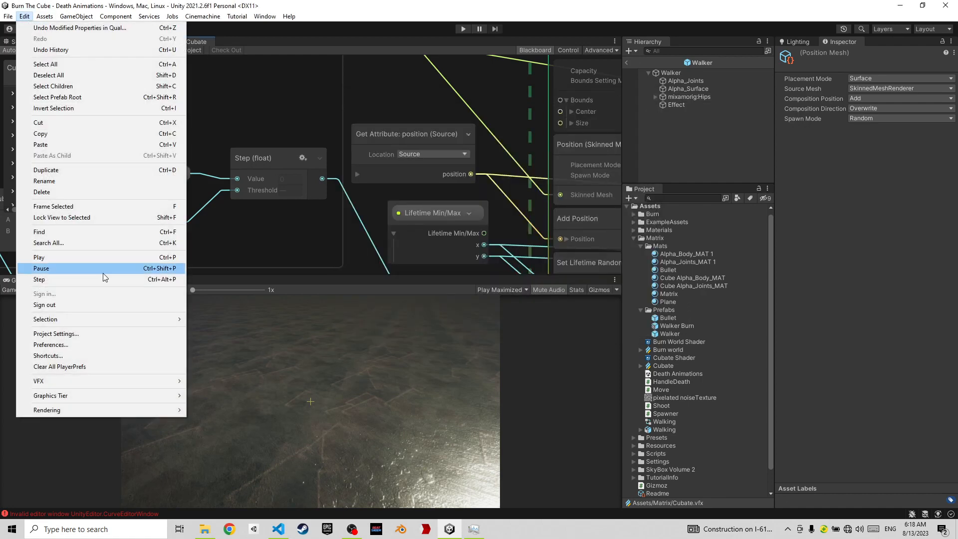
click(97, 345)
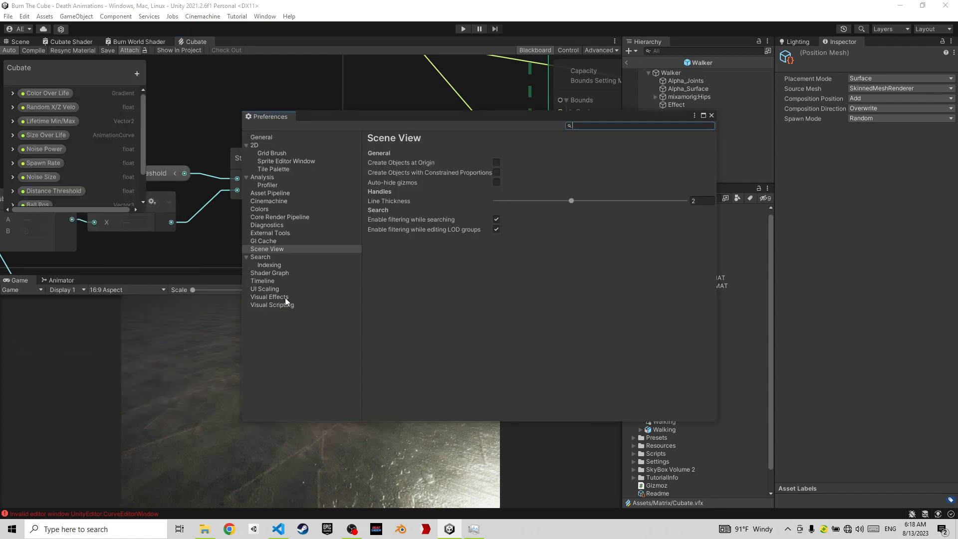
click(270, 297)
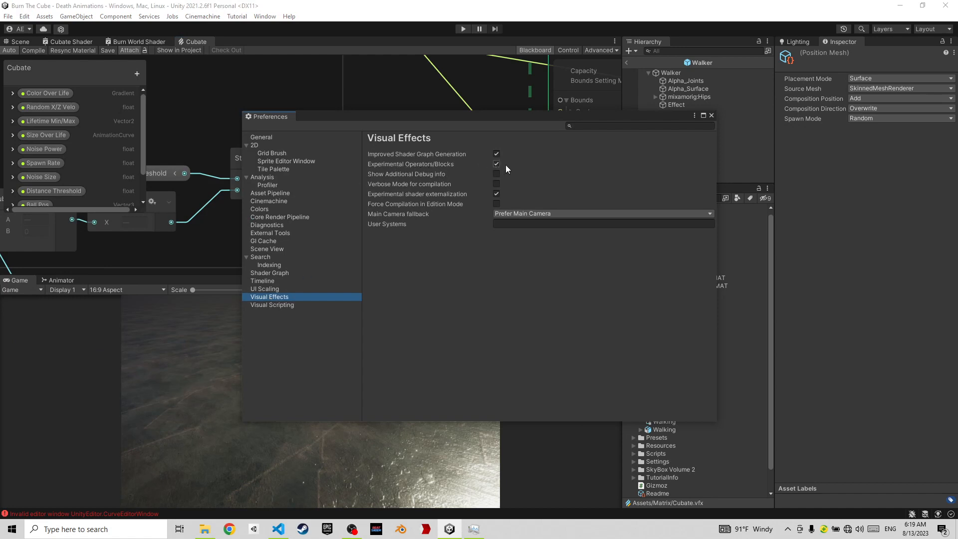
click(712, 115)
key(shift+space)
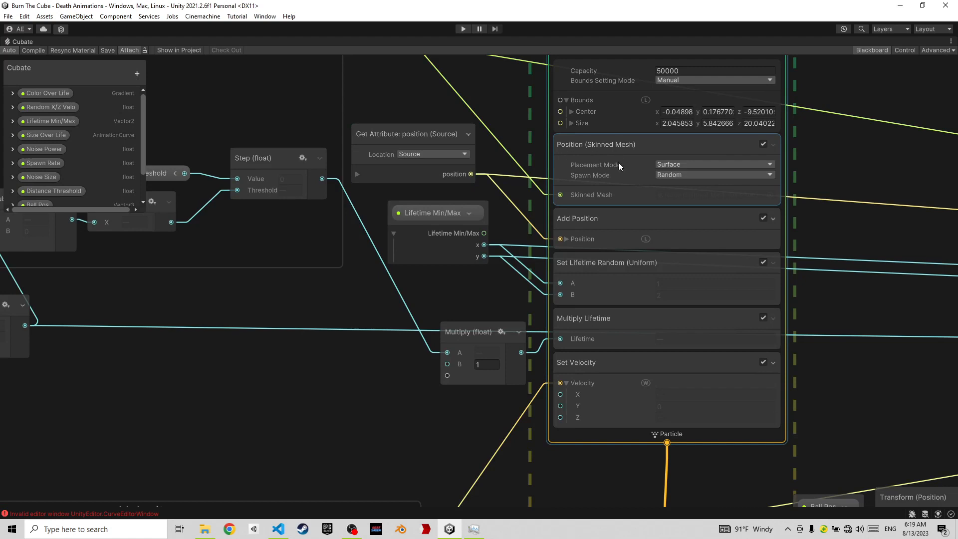
Inspect the Skinned Mesh property node and the Add Position block of the Initialize Particle context
middle_drag(537, 129, 481, 165)
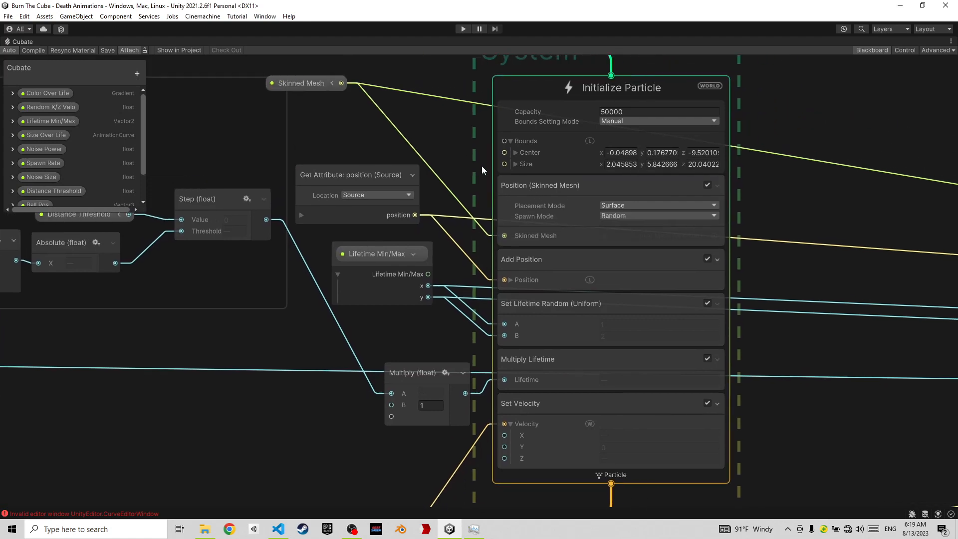
click(313, 80)
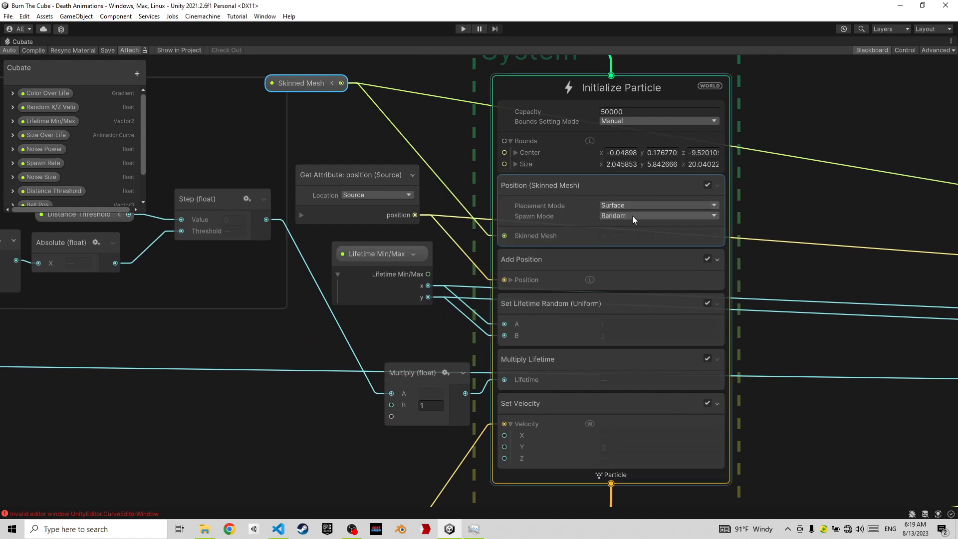
middle_drag(482, 201, 483, 130)
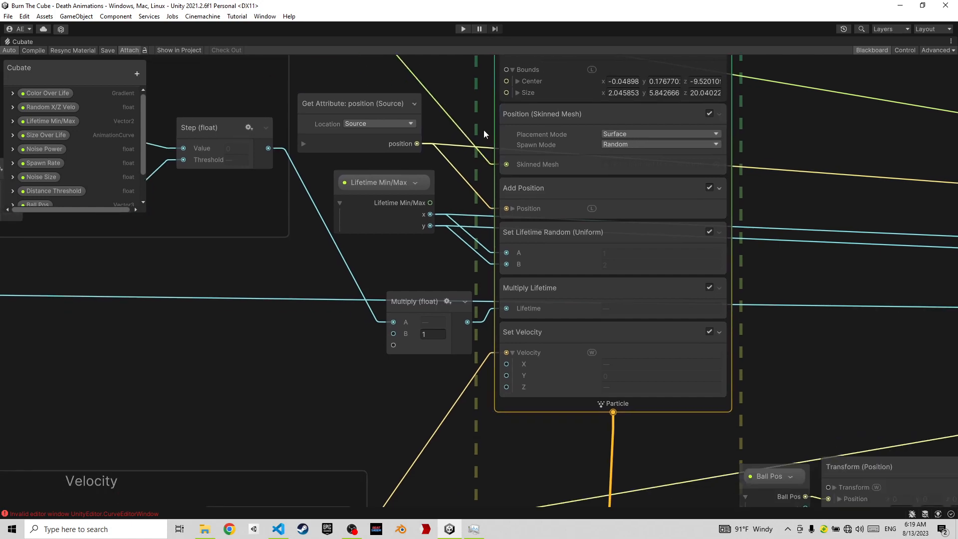
click(545, 189)
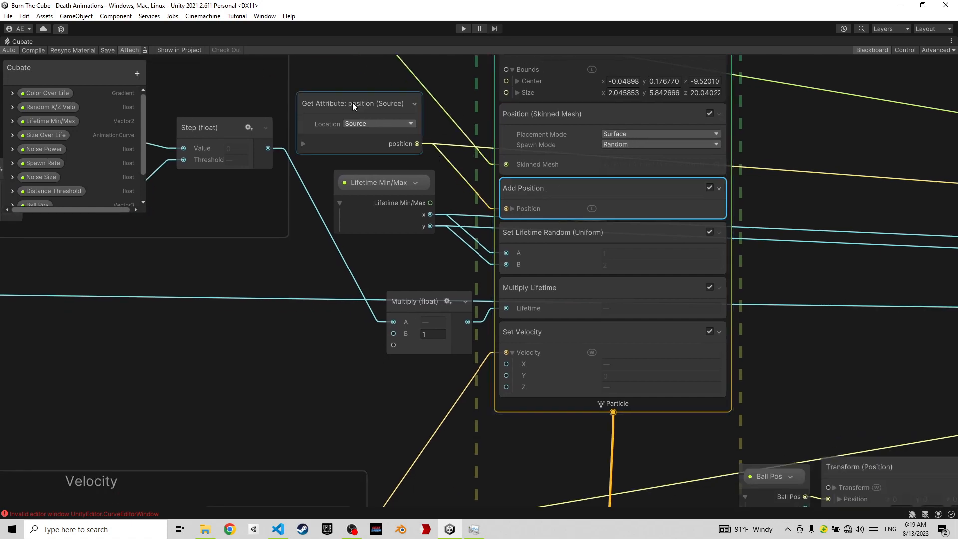
Nudge the Get Attribute: position (Source) node into place just above the Lifetime Min/Max node
middle_drag(349, 77, 364, 157)
click(362, 142)
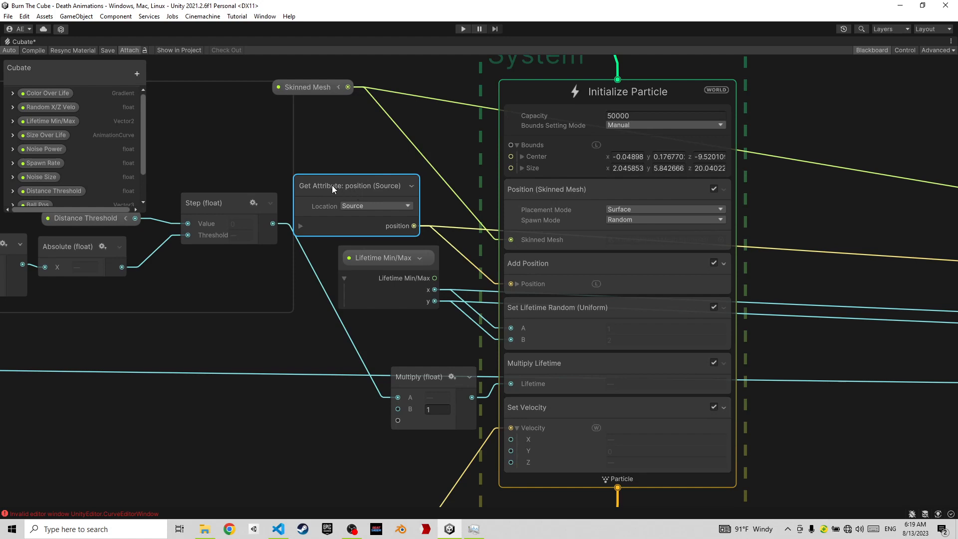
drag(333, 187, 339, 184)
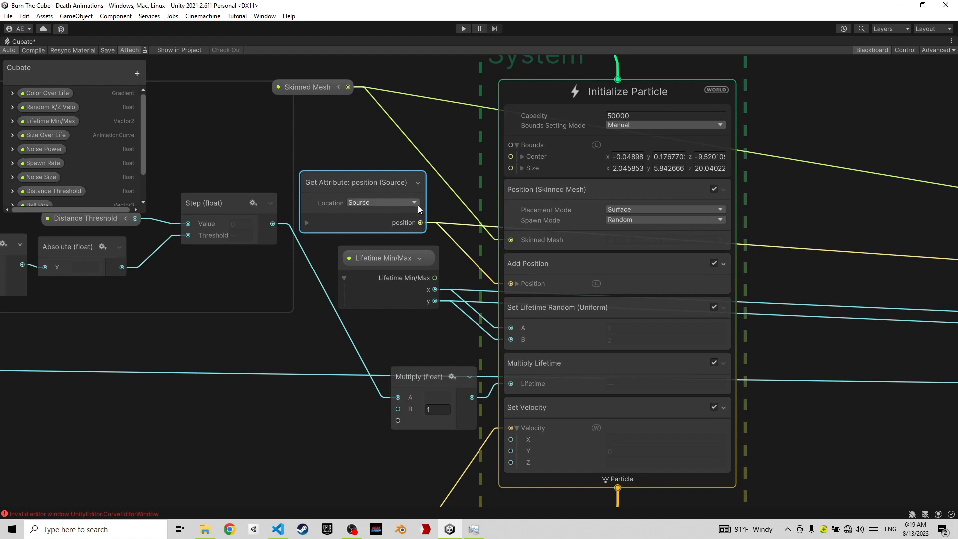
drag(375, 178, 382, 174)
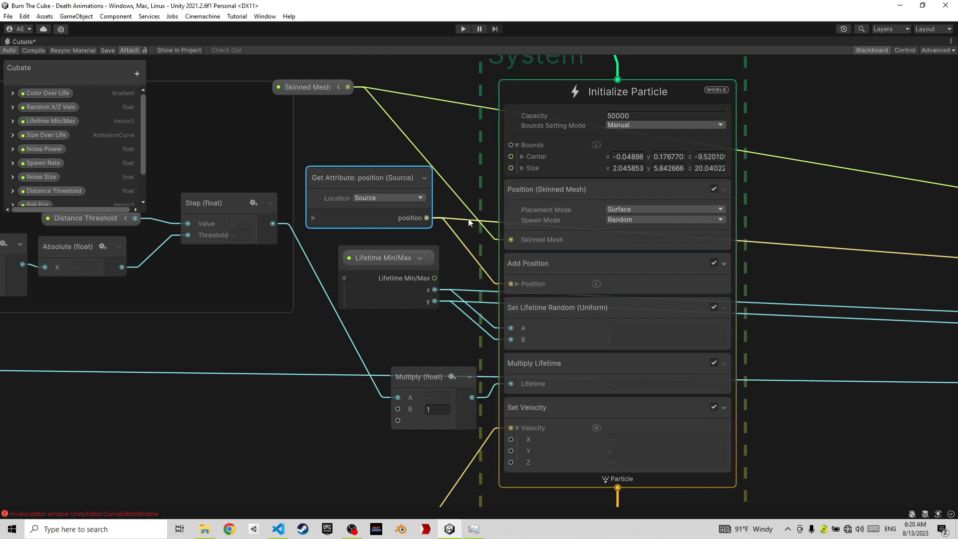
scroll(460, 177, down, 2)
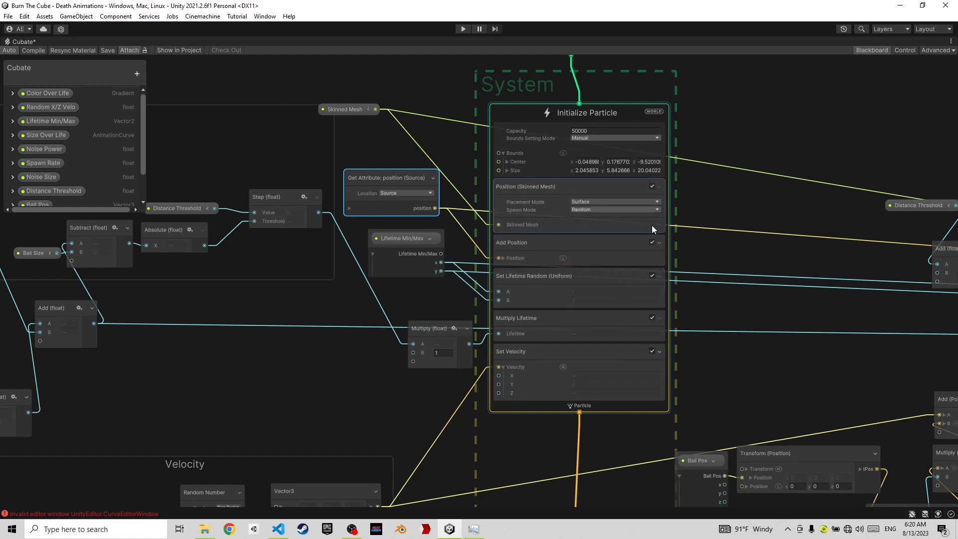
Move the Multiply (float) node that feeds the Multiply Lifetime block up, just below the Lifetime Min/Max node
middle_drag(459, 157, 481, 119)
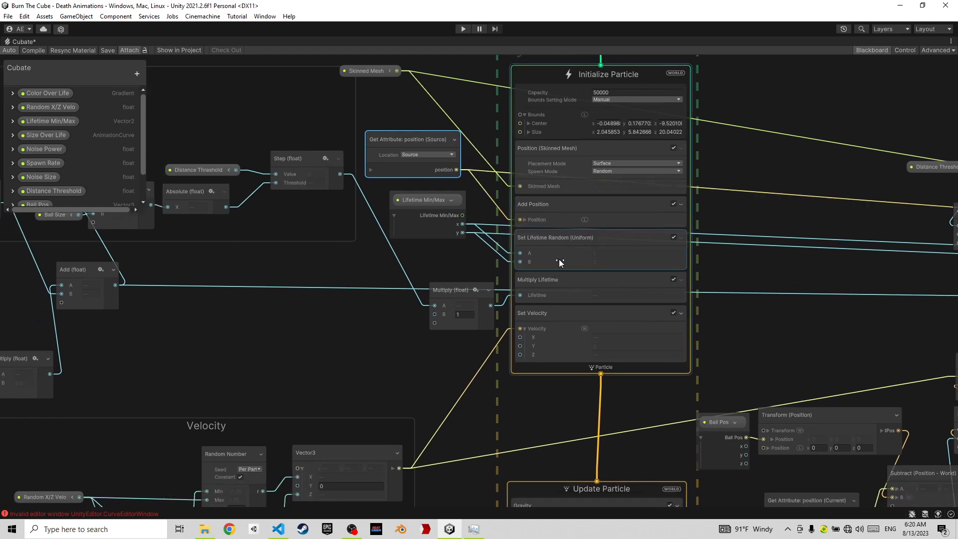
scroll(553, 244, up, 3)
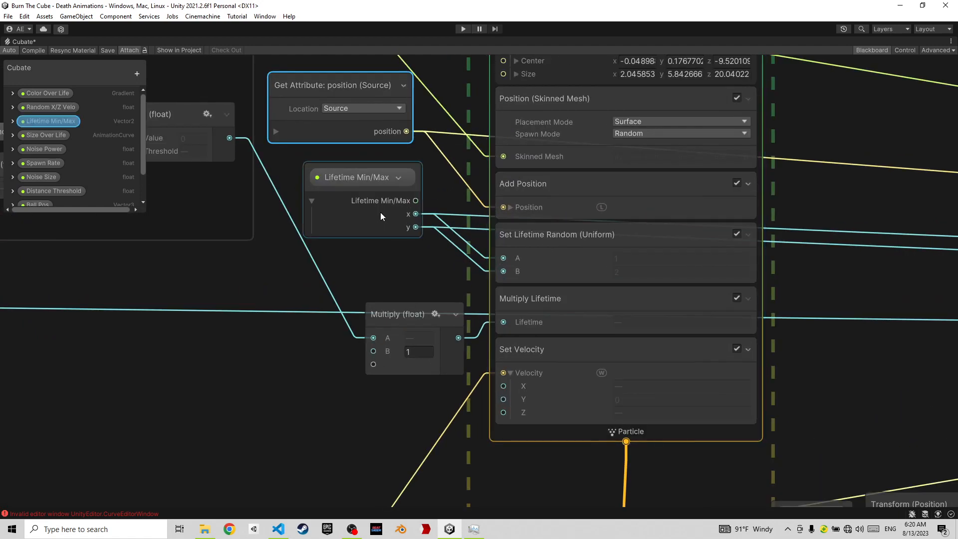
scroll(523, 342, down, 1)
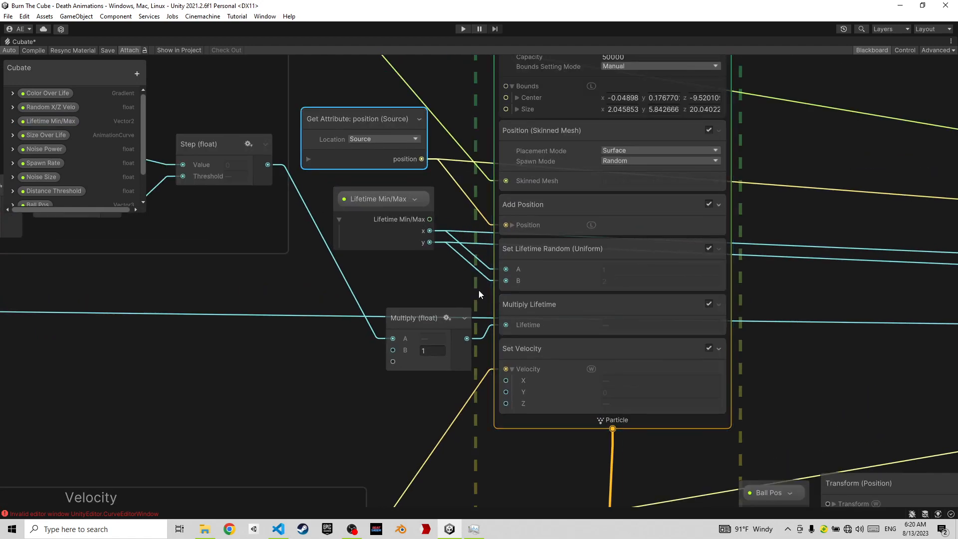
middle_drag(454, 281, 455, 211)
right_click(549, 235)
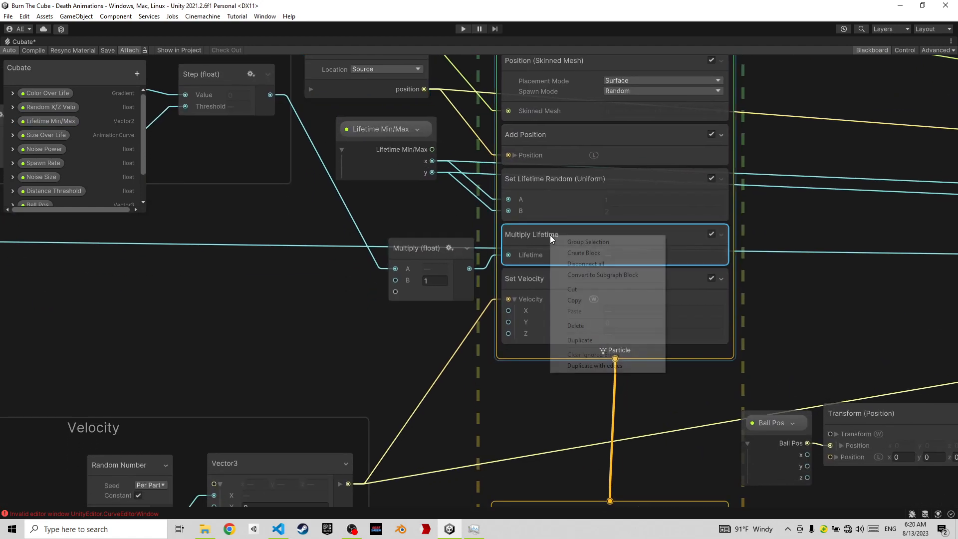
click(528, 234)
drag(422, 250, 405, 214)
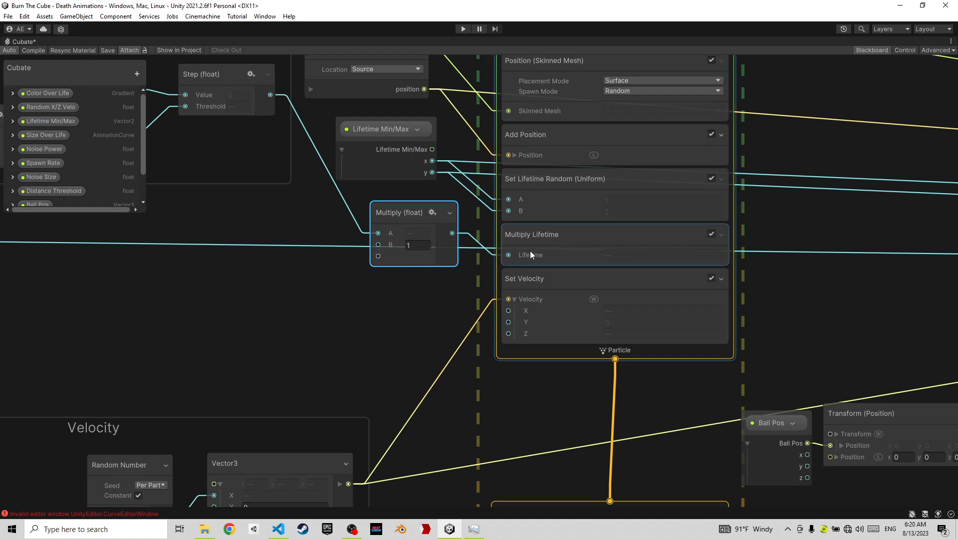
Shift the Get Attribute: position (Current) node slightly left within the Ball Edge Calc group
scroll(369, 265, down, 2)
middle_drag(369, 265, 558, 280)
scroll(558, 280, down, 3)
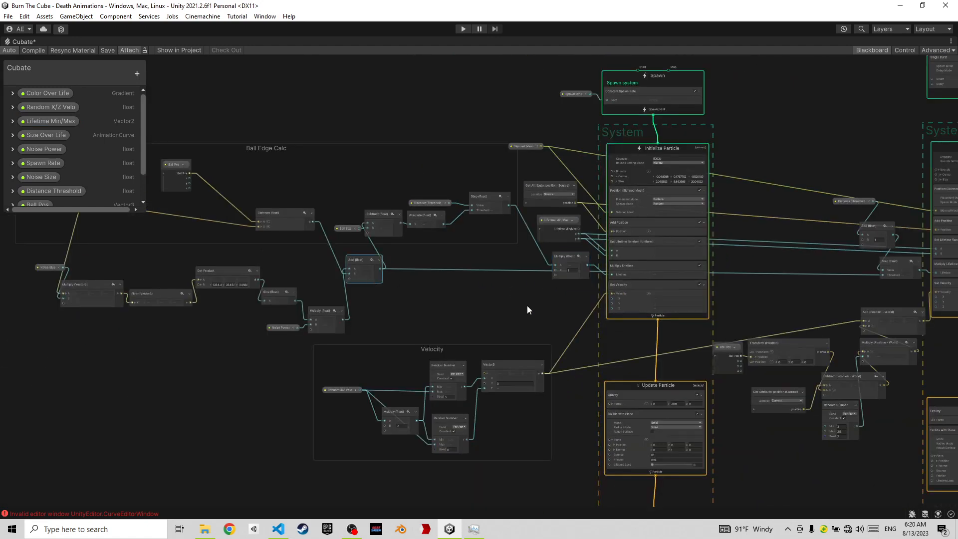
middle_drag(469, 301, 768, 315)
scroll(343, 273, up, 6)
middle_drag(422, 235, 318, 329)
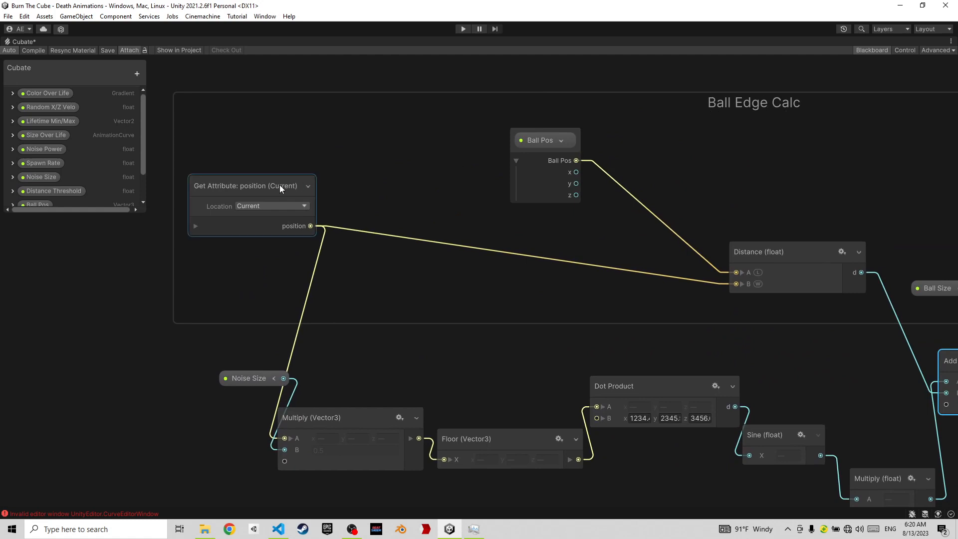
drag(245, 190, 222, 188)
Examine how the Get Attribute: position (Current) and Ball Pos nodes feed the Distance (float) node in Ball Edge Calc
scroll(619, 222, down, 2)
middle_drag(619, 223, 410, 240)
scroll(410, 240, down, 1)
scroll(291, 236, up, 4)
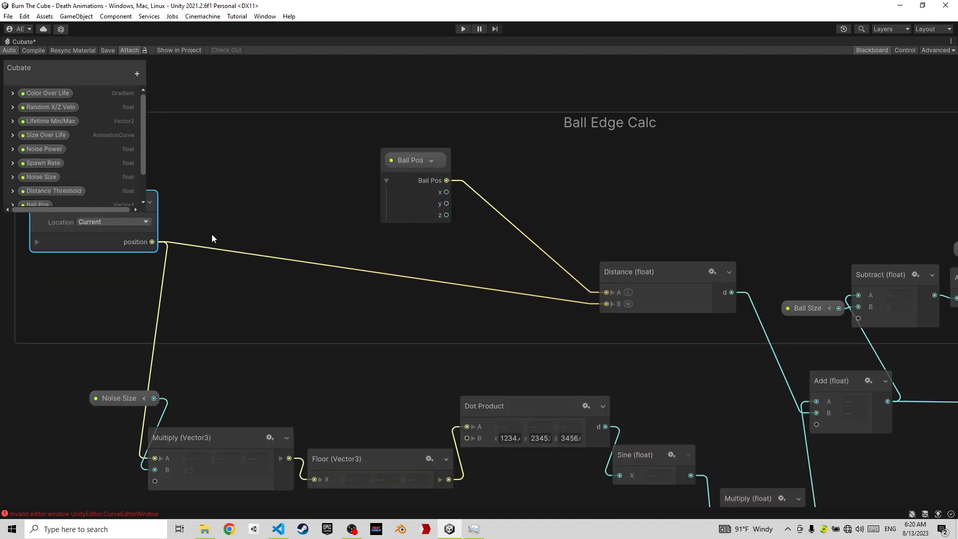
middle_drag(177, 233, 441, 285)
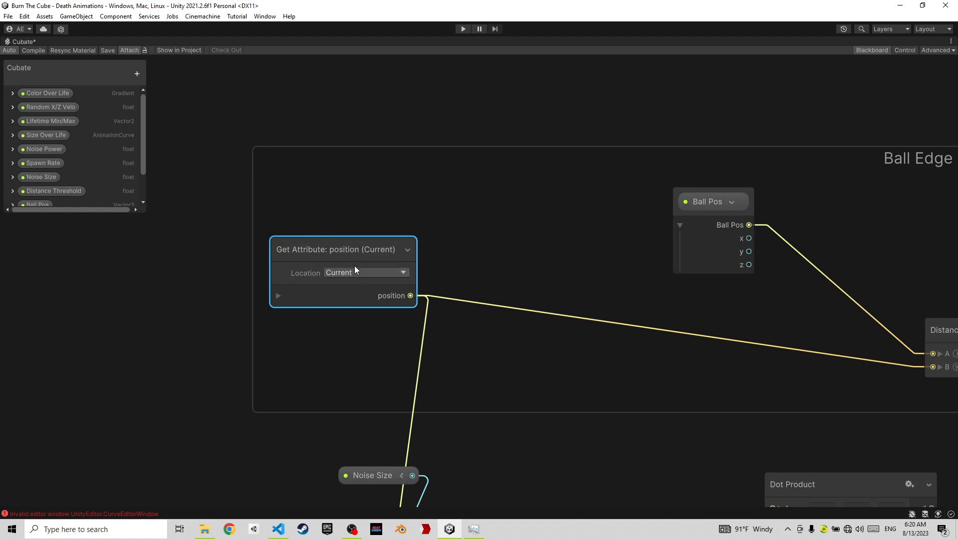
scroll(548, 270, down, 1)
middle_drag(547, 270, 301, 273)
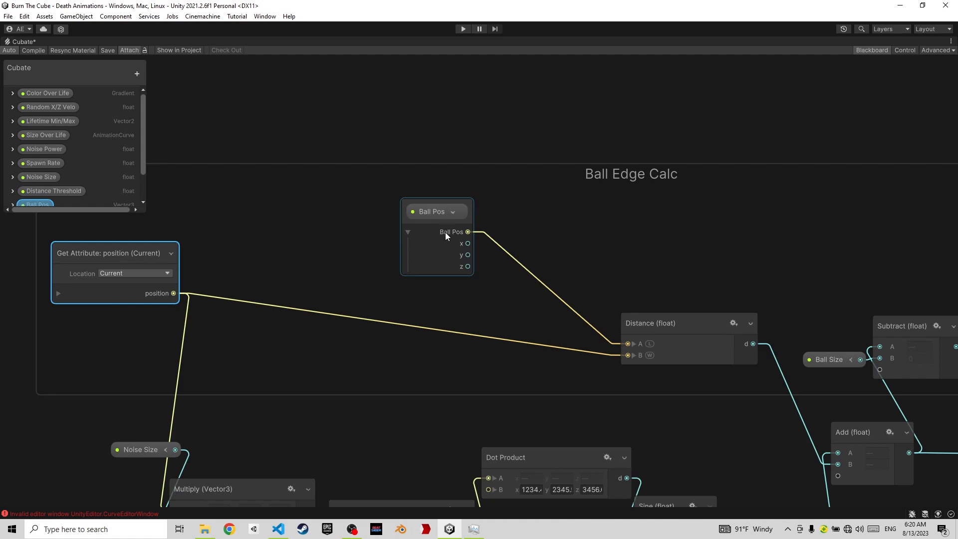
right_click(415, 215)
click(369, 214)
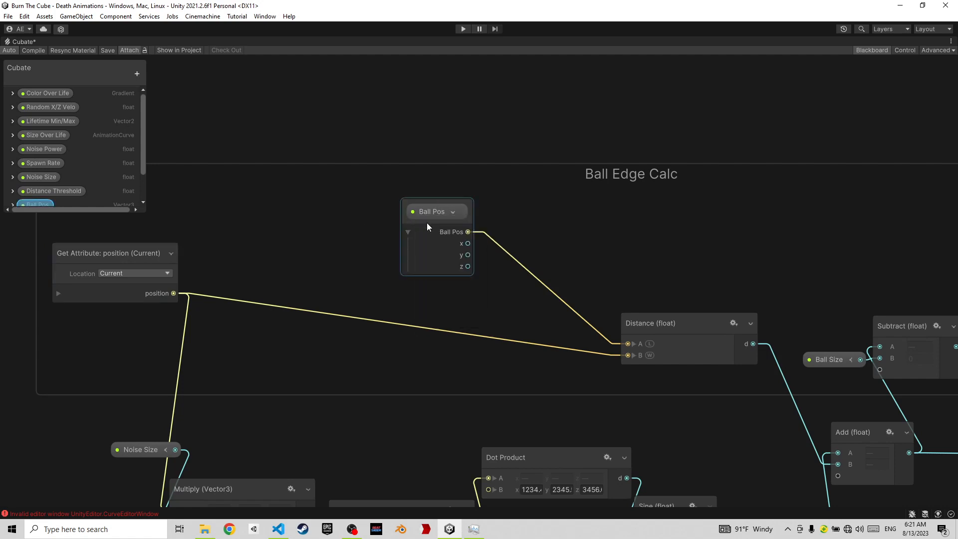
middle_drag(319, 242, 332, 200)
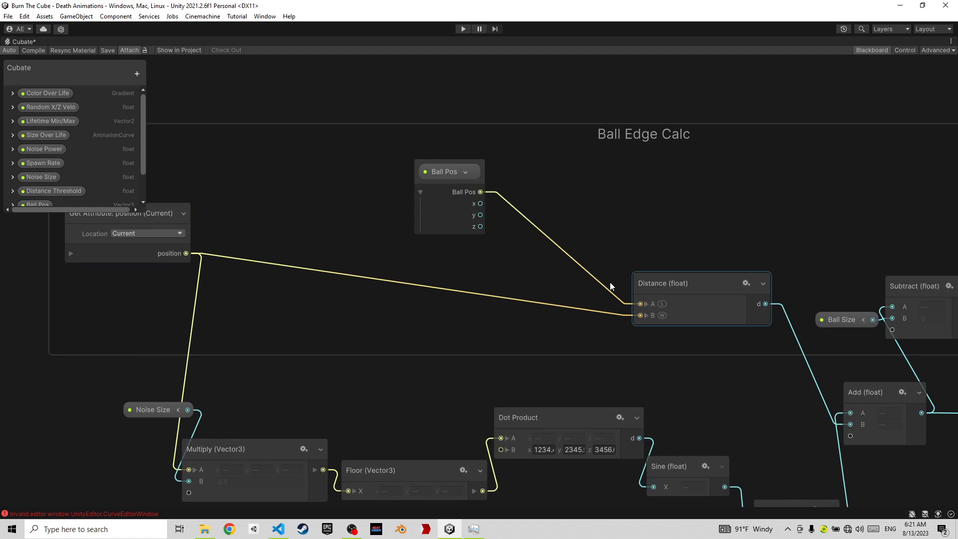
Nudge the Get Attribute: position (Current) node slightly down and select the Distance (float) node
drag(139, 223, 140, 236)
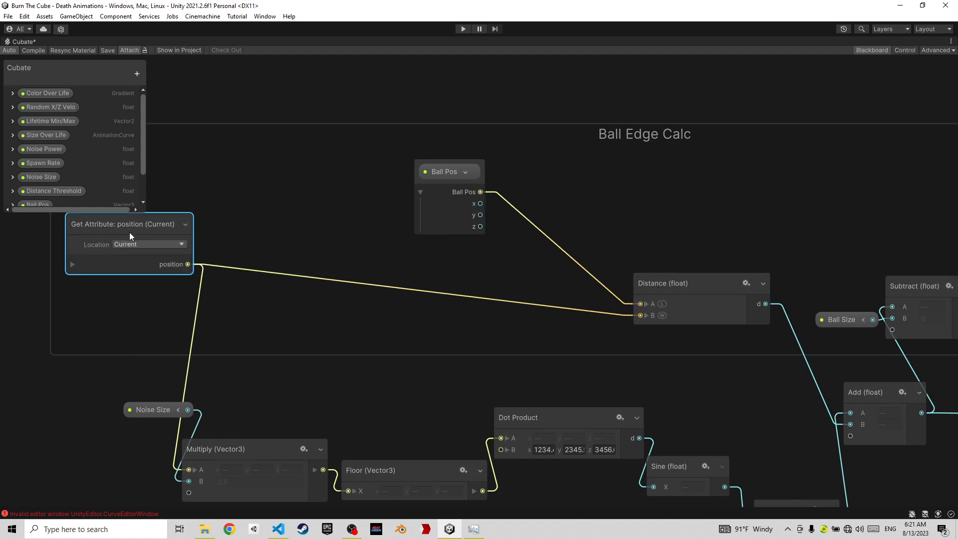
middle_drag(439, 240, 230, 234)
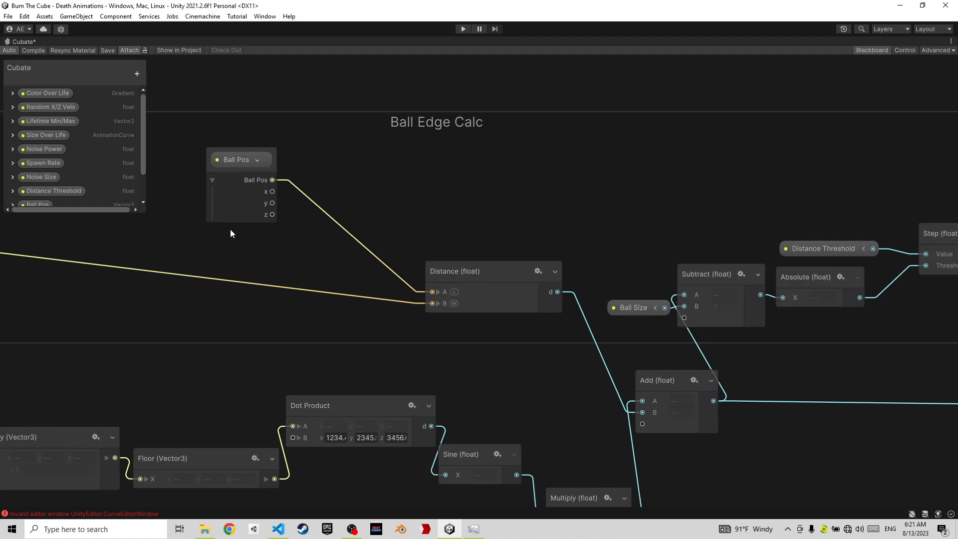
click(494, 288)
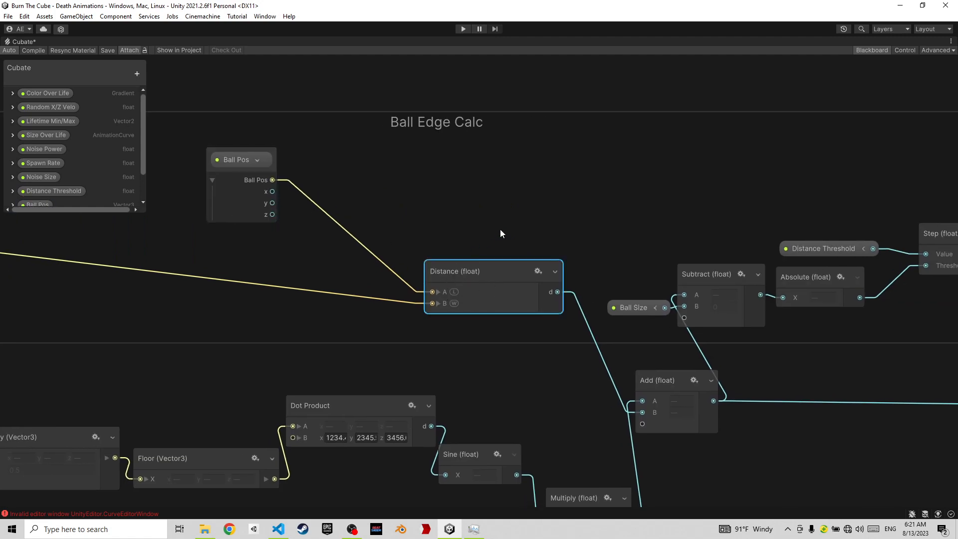
Select the whole noise chain below Ball Edge Calc, from Noise Size through to the Multiply (float) node with Noise Power
middle_drag(500, 229, 412, 151)
middle_drag(106, 331, 333, 300)
drag(29, 260, 725, 455)
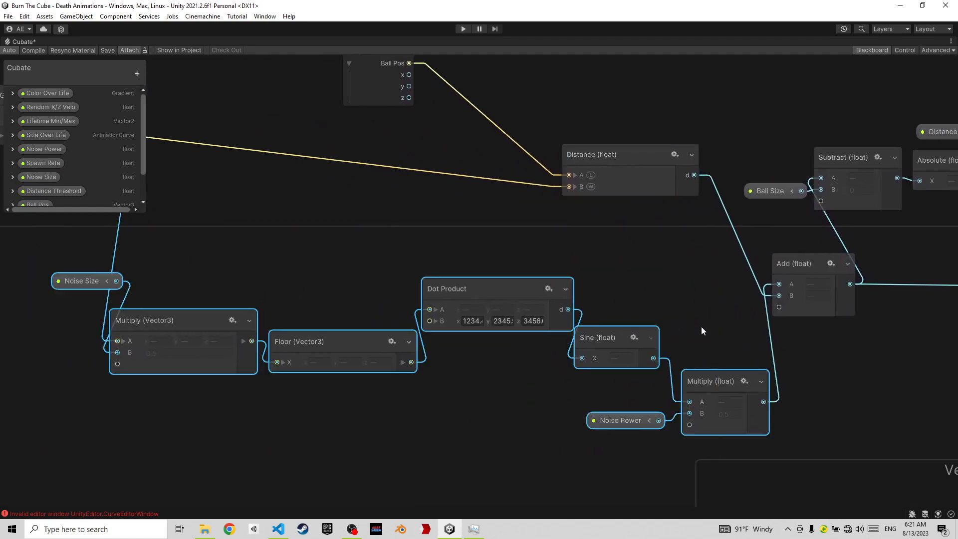
Inspect the Subtract, Absolute and Step nodes, and nudge the Multiply (float) node that feeds Multiply Lifetime up and left
middle_drag(698, 316, 270, 384)
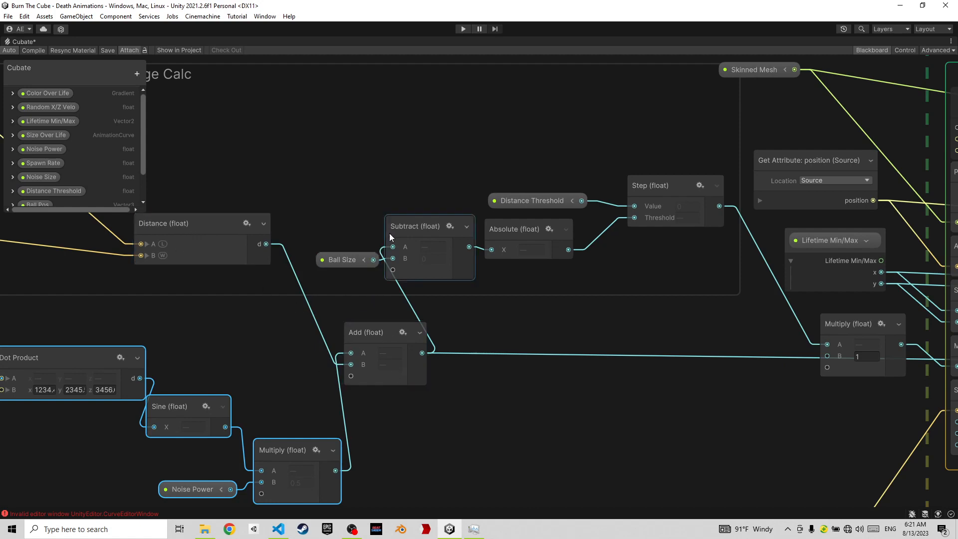
click(426, 232)
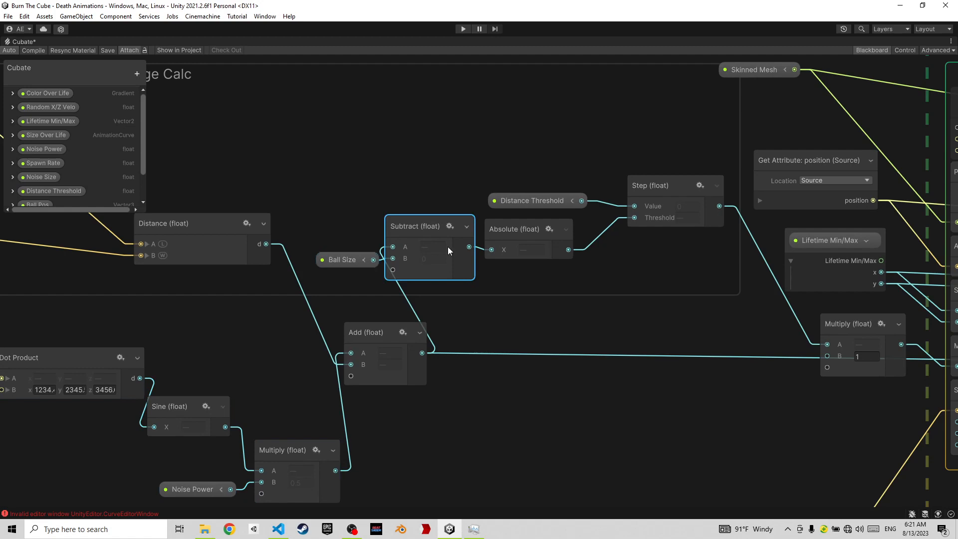
middle_drag(524, 262, 389, 267)
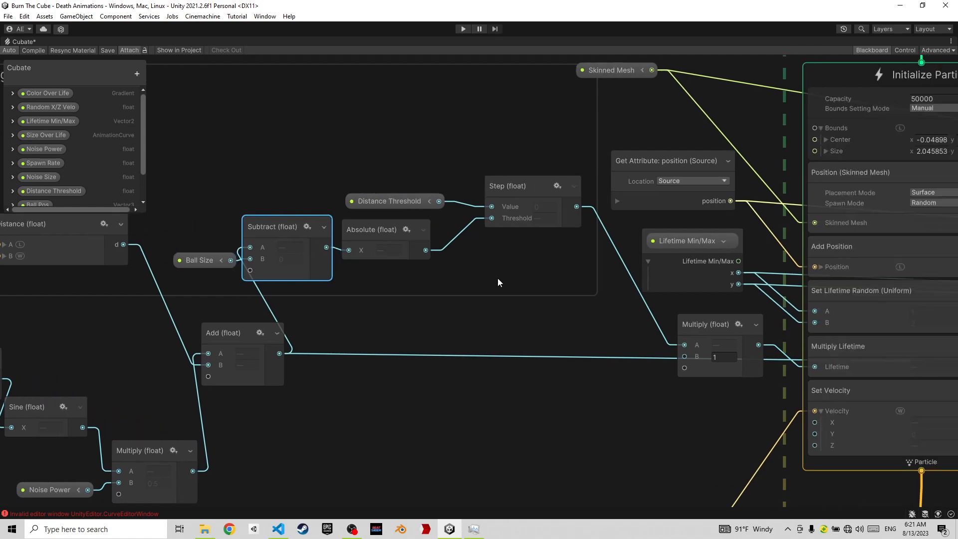
middle_drag(499, 280, 489, 295)
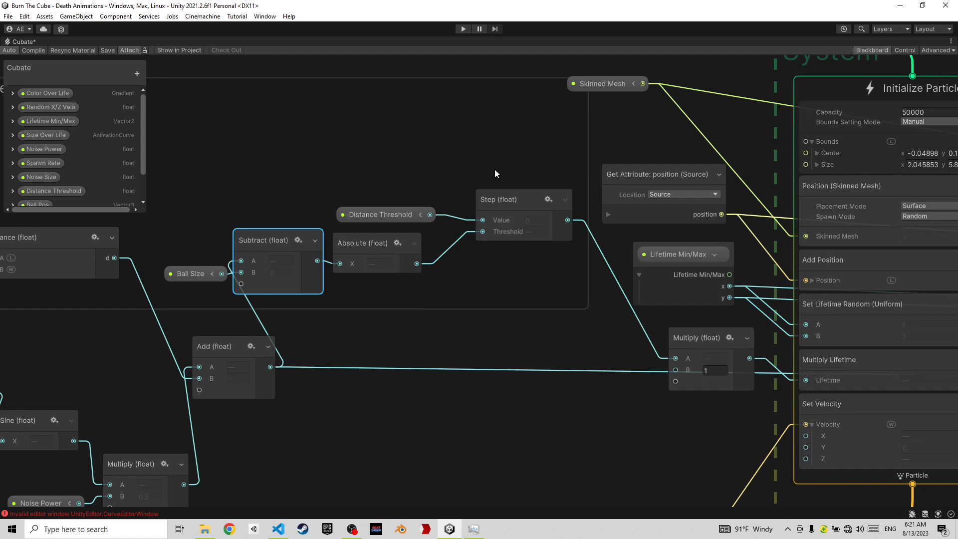
drag(690, 342, 683, 334)
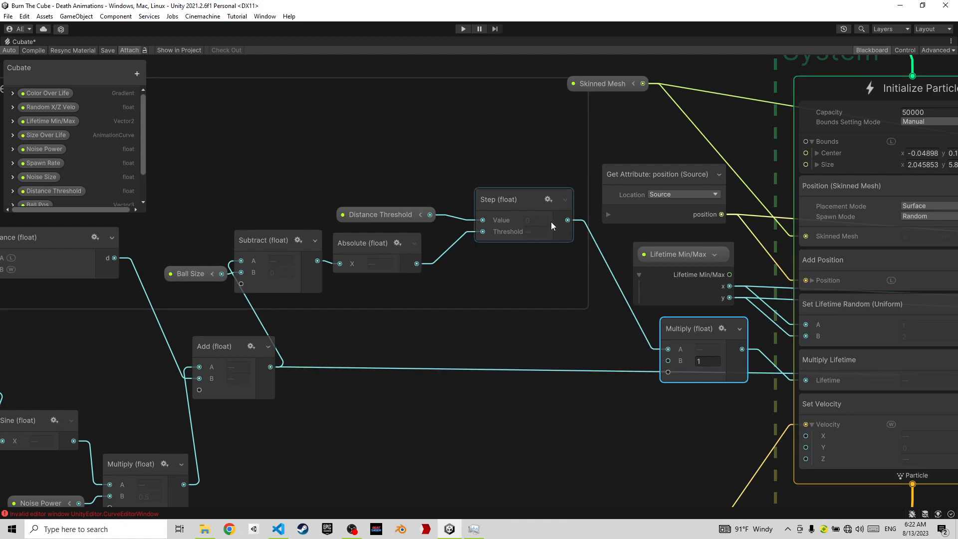
Move the Noise Size property node down beside the B input of the Multiply (Vector3) node
middle_drag(775, 385, 648, 366)
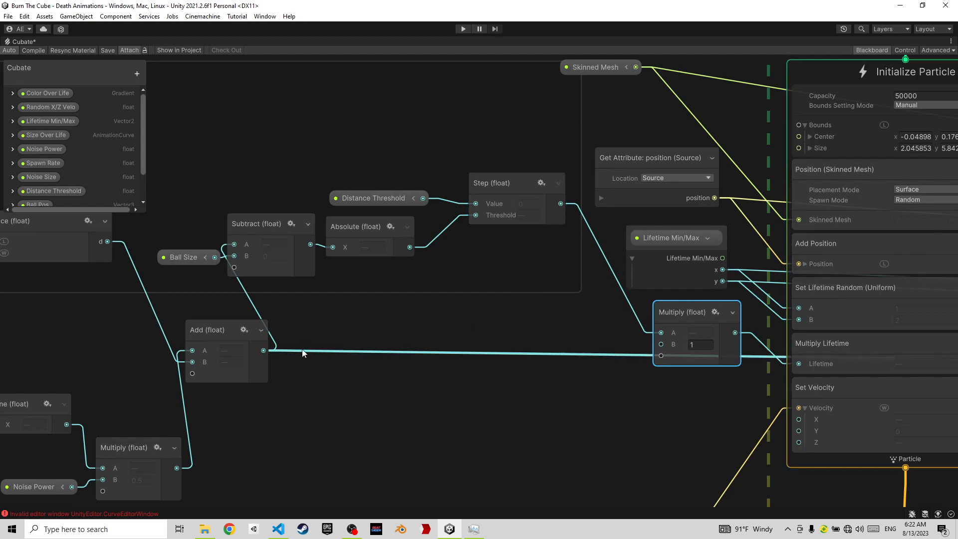
middle_drag(334, 348, 727, 248)
middle_drag(536, 278, 743, 269)
middle_drag(217, 234, 253, 223)
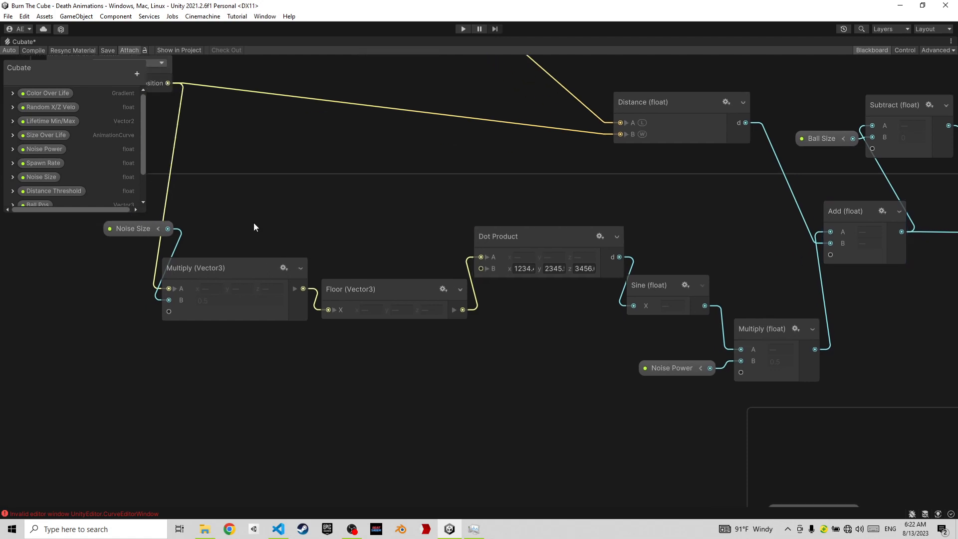
drag(578, 344, 755, 394)
click(412, 349)
scroll(399, 352, down, 2)
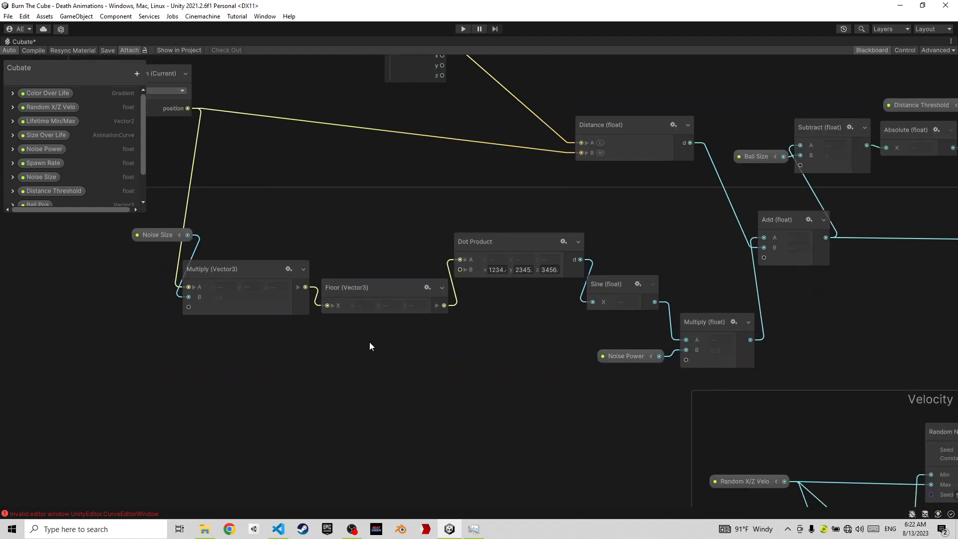
click(191, 310)
drag(158, 234, 122, 303)
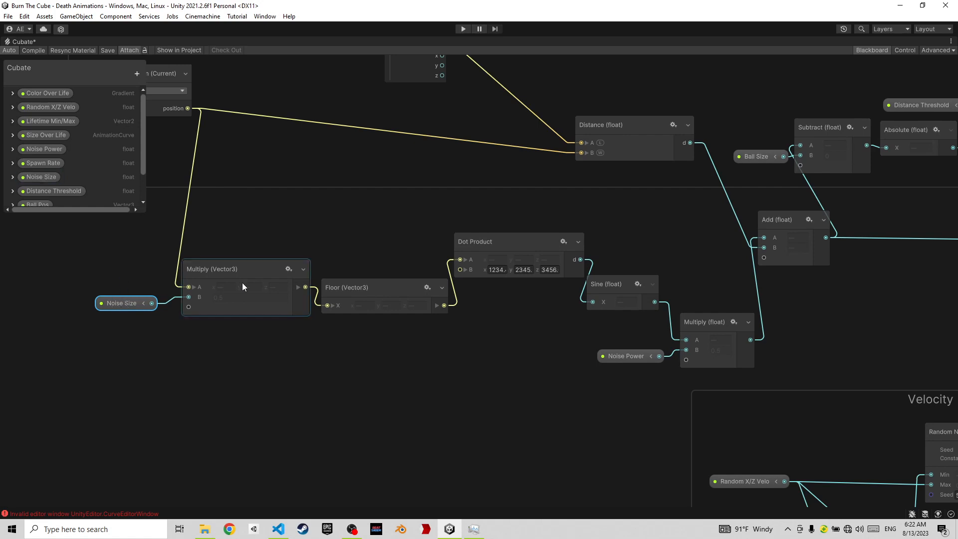
Inspect the Multiply (Vector3), Floor and Dot Product nodes of the noise chain, and select the Dot Product's B vector y field
middle_drag(255, 234, 404, 245)
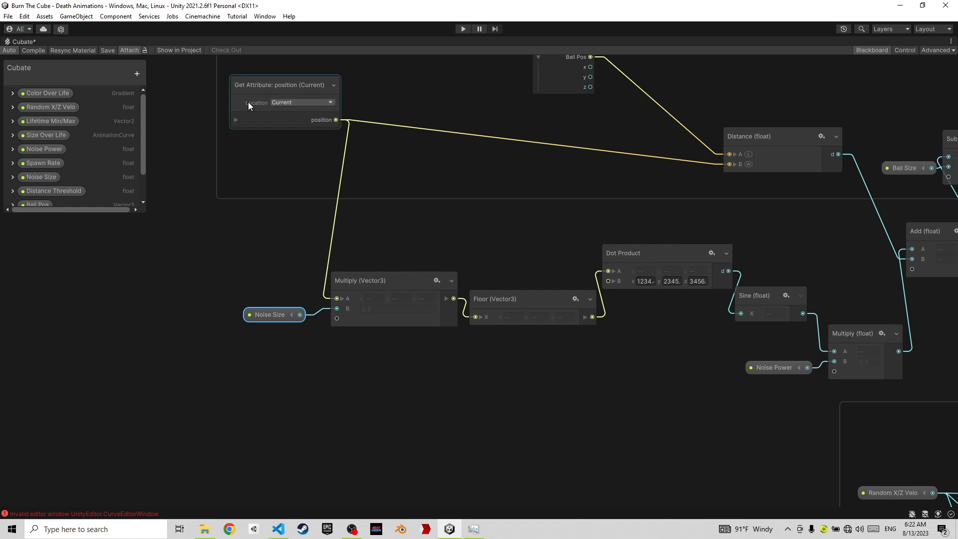
scroll(451, 290, up, 1)
middle_drag(451, 290, 318, 250)
scroll(318, 250, up, 1)
middle_drag(454, 313, 346, 324)
right_click(357, 298)
click(323, 240)
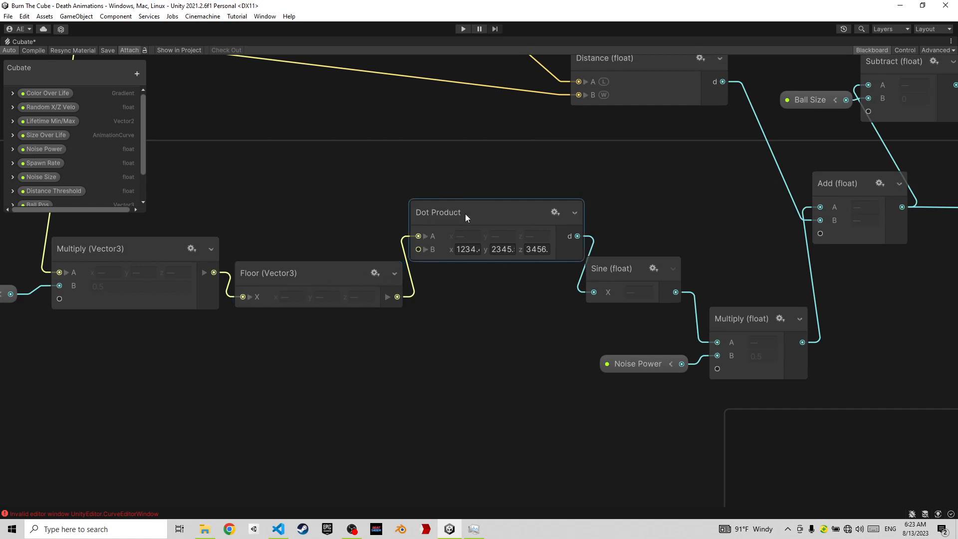
click(501, 249)
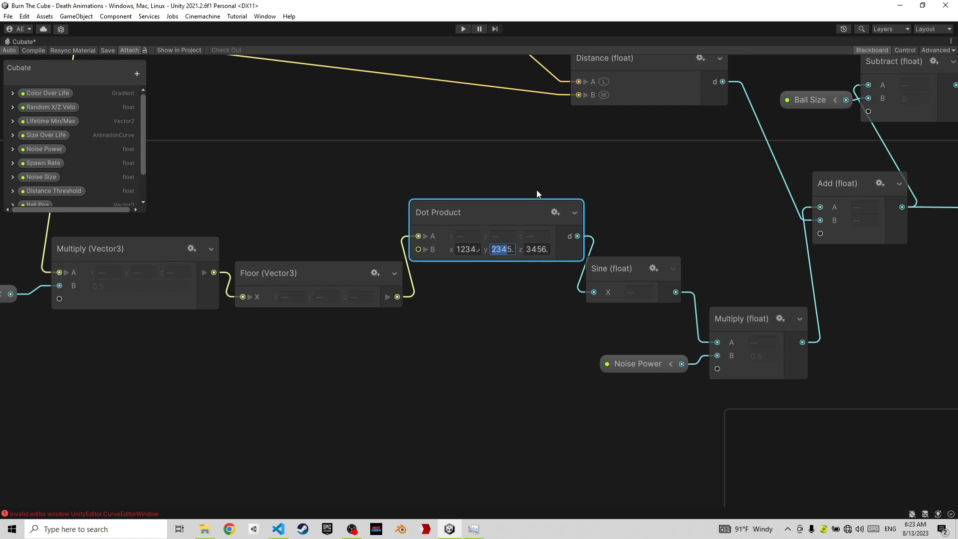
Nudge the Sine (float) node slightly right between the Dot Product and Multiply (float) nodes
middle_drag(620, 225, 458, 185)
right_click(482, 224)
click(481, 225)
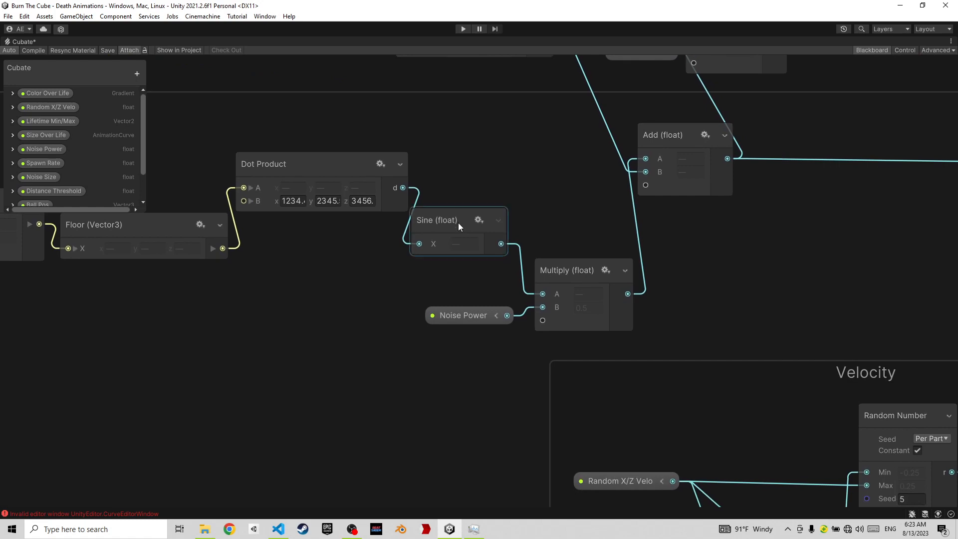
drag(463, 223, 471, 223)
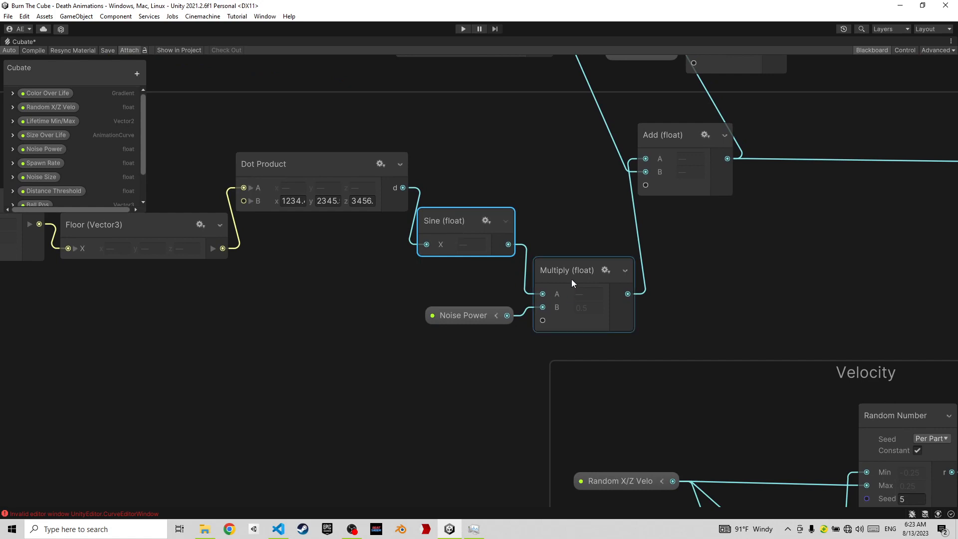
Examine the noise output's path through Add (float), the Multiply Lifetime and Set Velocity blocks, and the Velocity group's nodes
middle_drag(589, 198, 415, 315)
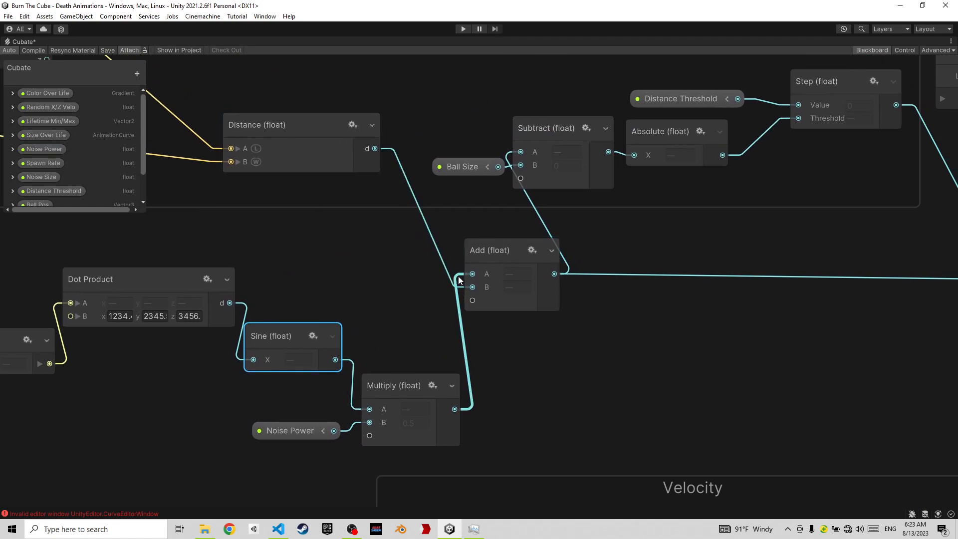
scroll(391, 192, down, 3)
scroll(657, 292, down, 2)
middle_drag(658, 292, 466, 259)
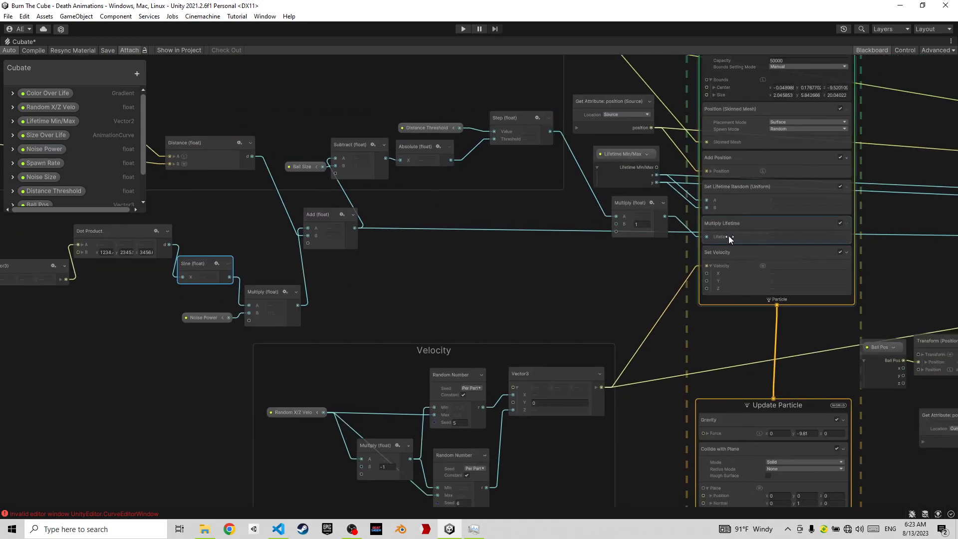
middle_drag(728, 235, 589, 247)
scroll(646, 232, up, 2)
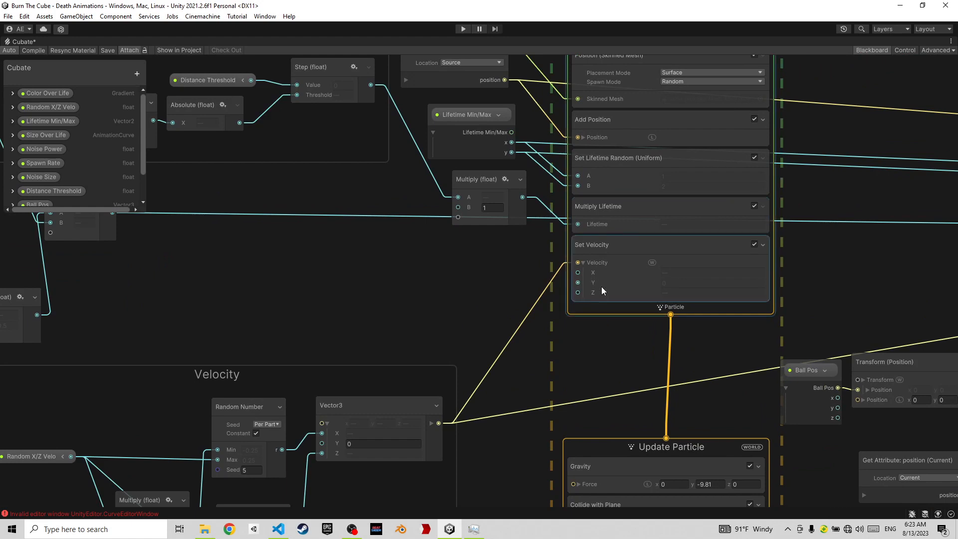
middle_drag(563, 331, 570, 277)
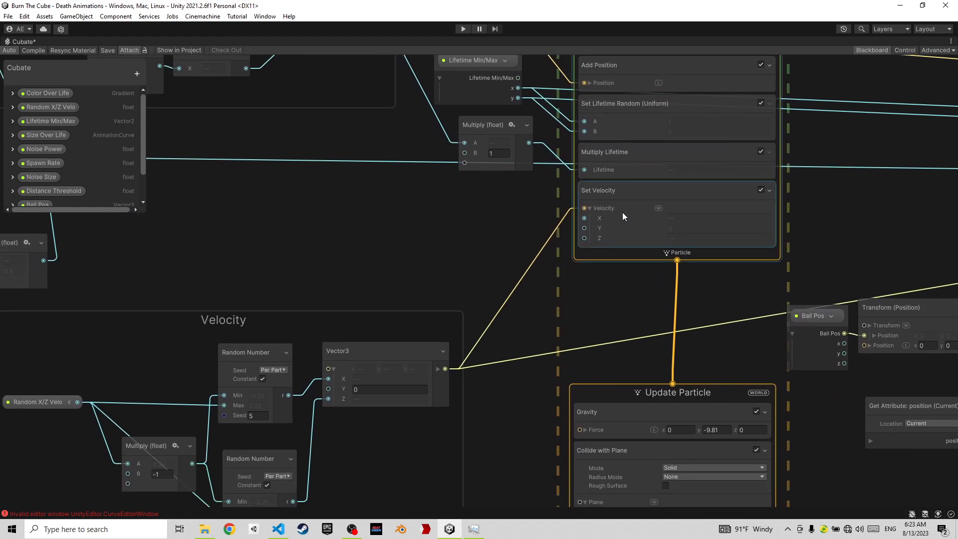
middle_drag(364, 288, 518, 134)
scroll(531, 205, up, 2)
scroll(517, 166, down, 1)
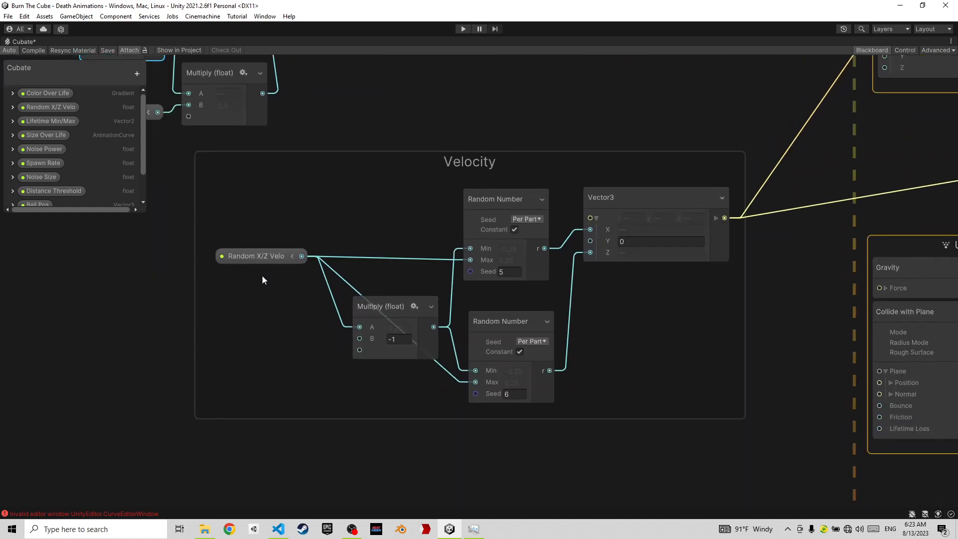
Examine the Velocity group from Random X/Z Velo through both Random Number nodes and Vector3 to the Set Velocity block
middle_drag(670, 56, 658, 76)
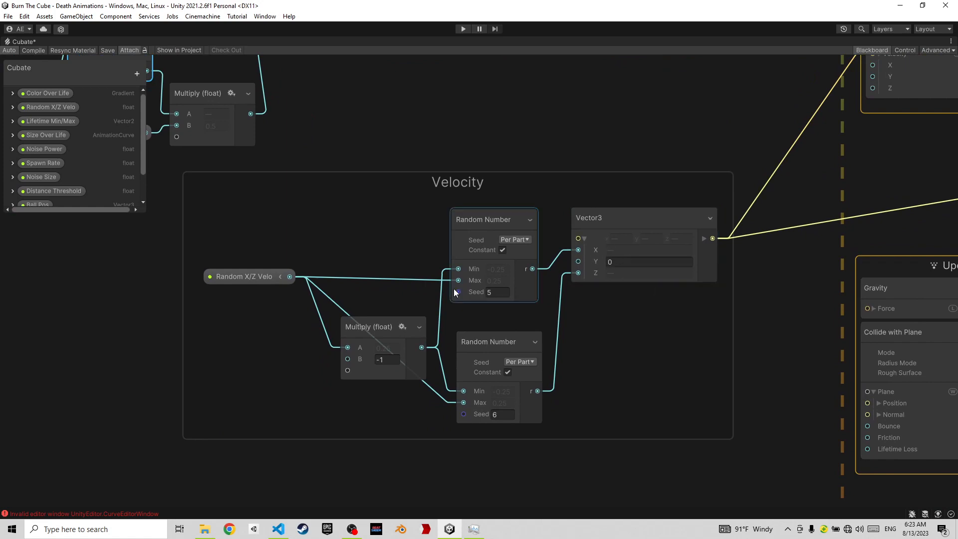
click(256, 285)
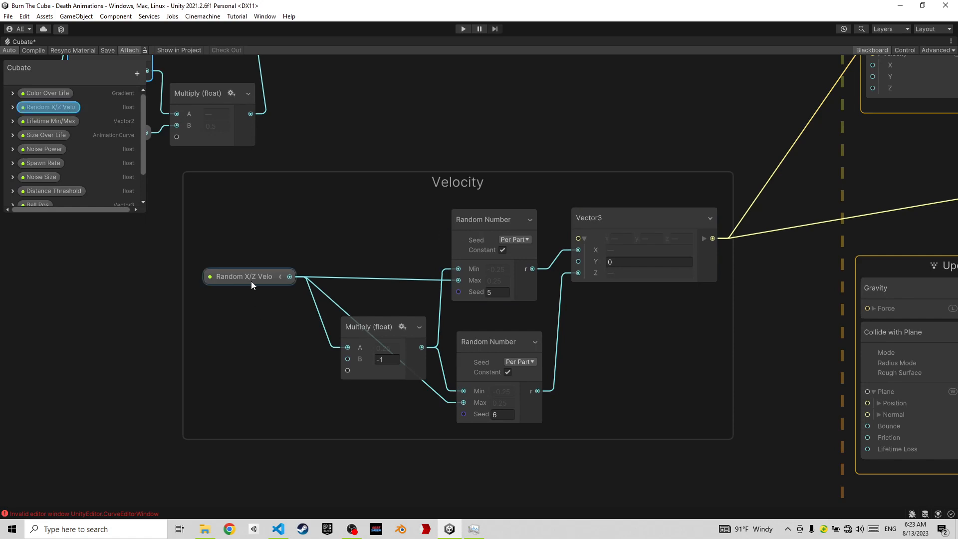
click(343, 272)
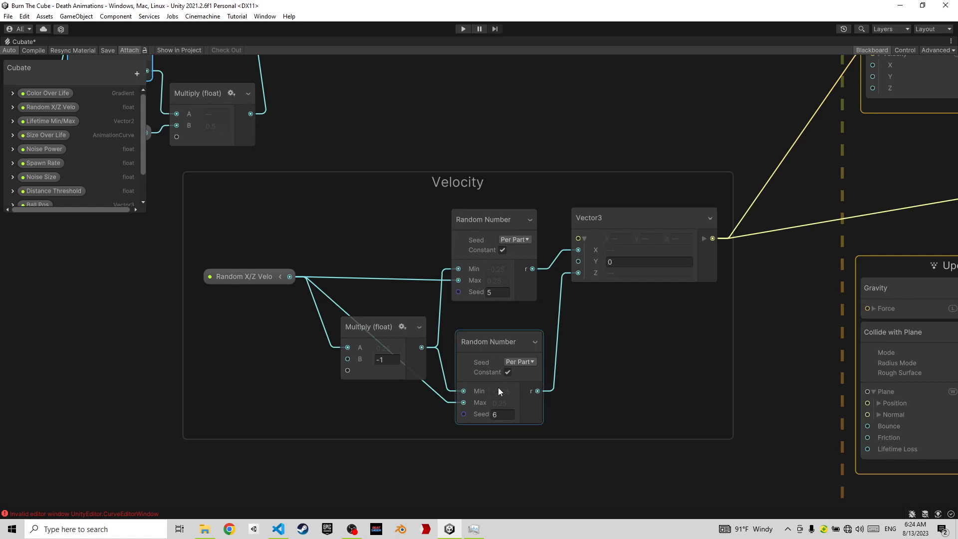
middle_drag(654, 326, 422, 336)
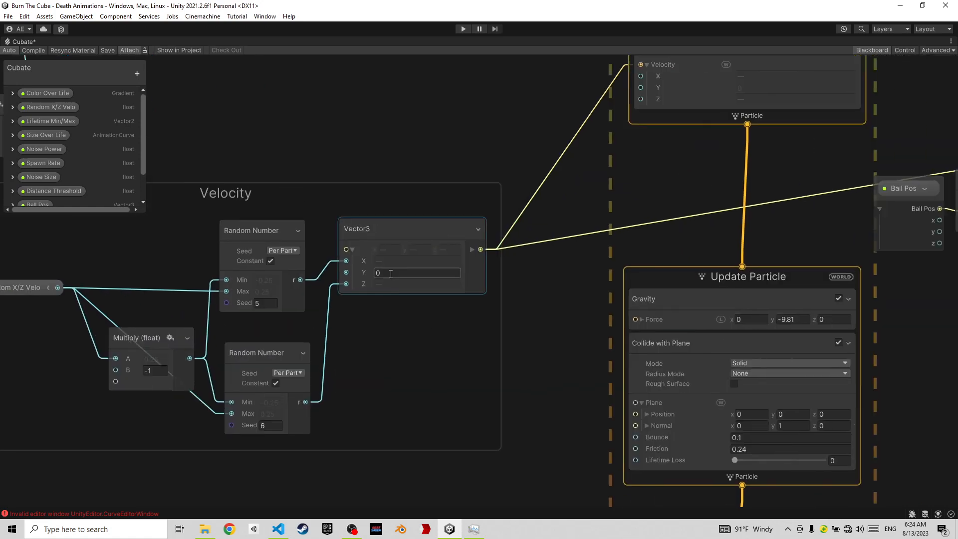
middle_drag(543, 208, 463, 263)
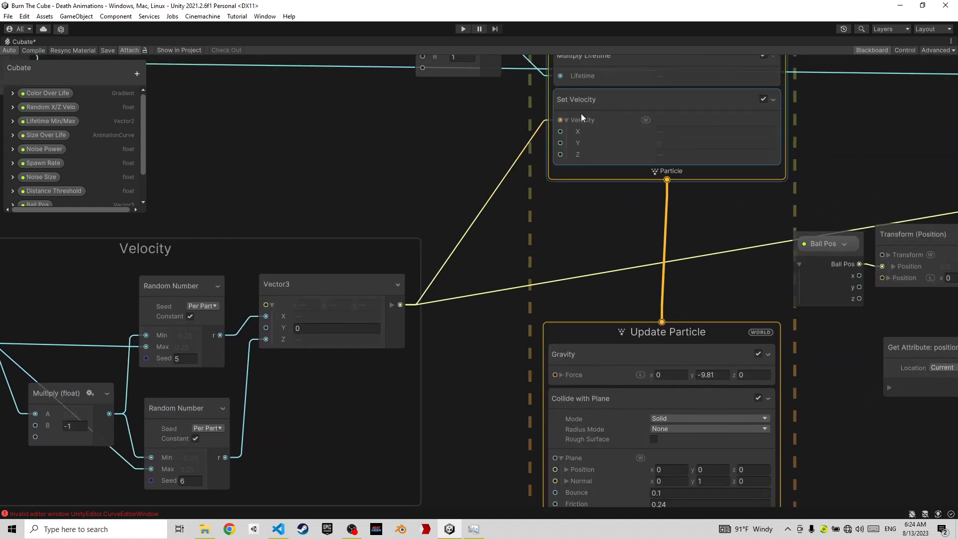
scroll(598, 219, down, 1)
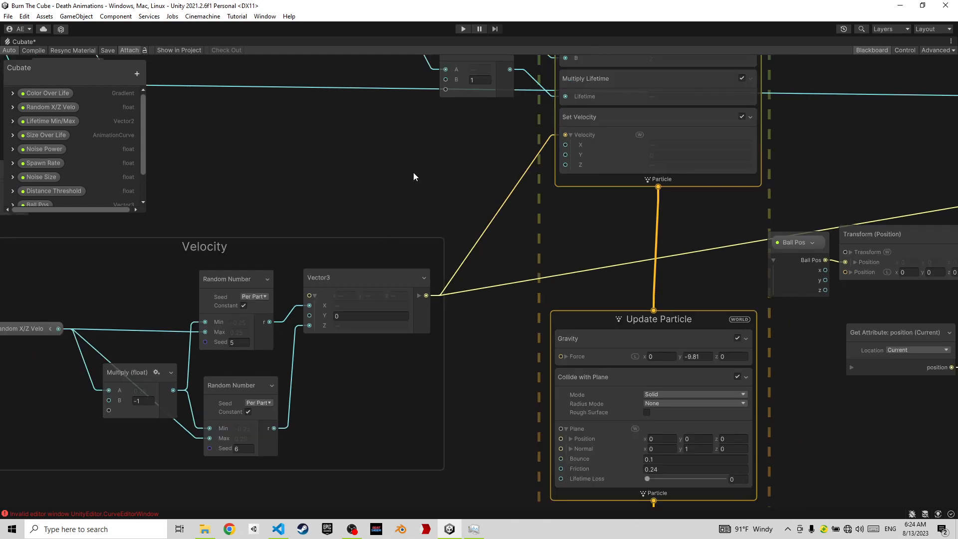
Examine the Gravity and Collide with Plane blocks in the first system's Update Particle context
middle_drag(523, 279, 444, 88)
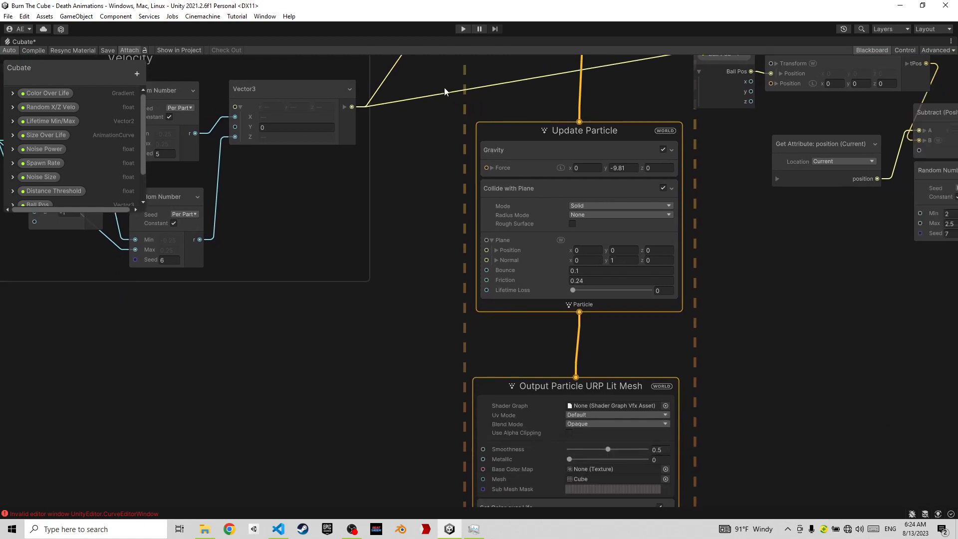
scroll(608, 156, up, 2)
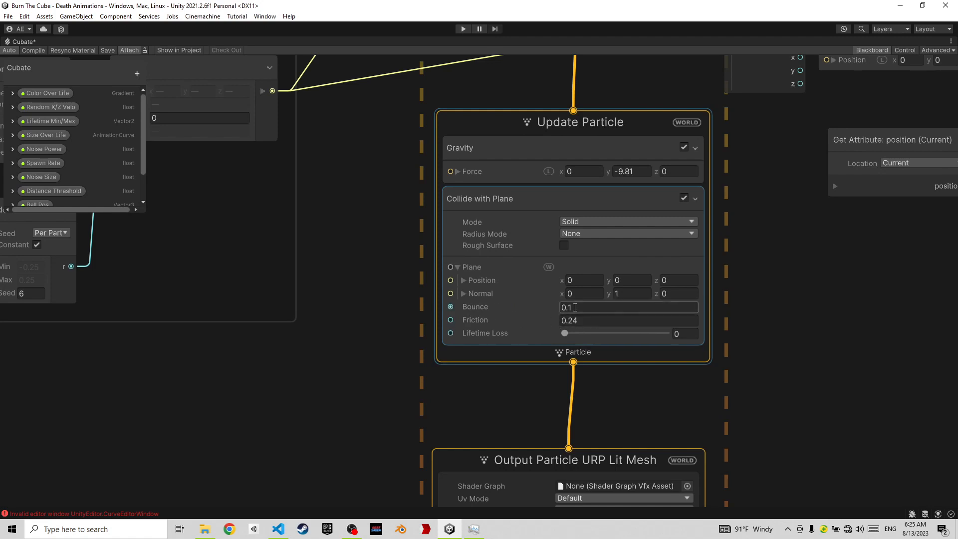
scroll(372, 319, down, 3)
Select the first system's Output Particle URP Lit Mesh context and review its mesh, color-over-life and size-over-life settings
middle_drag(367, 296, 348, 145)
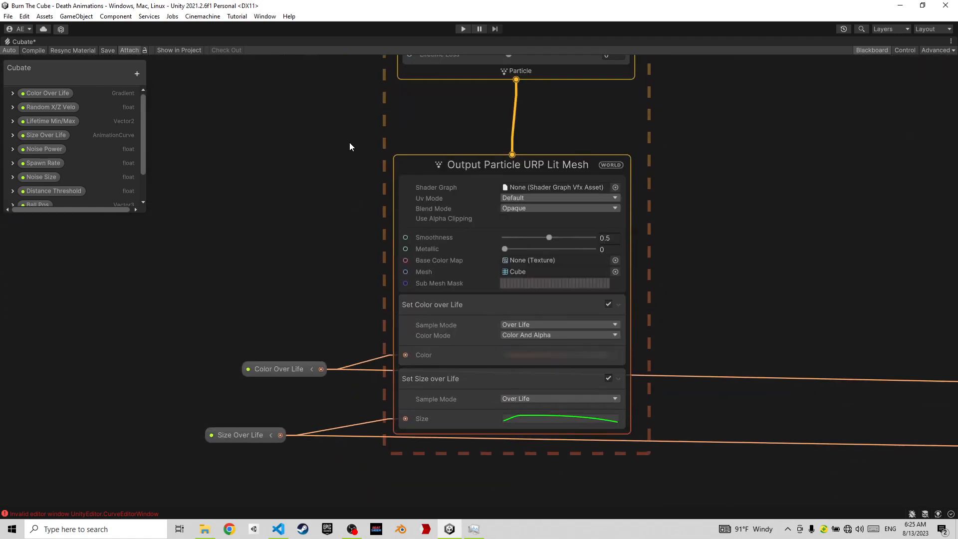
scroll(683, 205, up, 2)
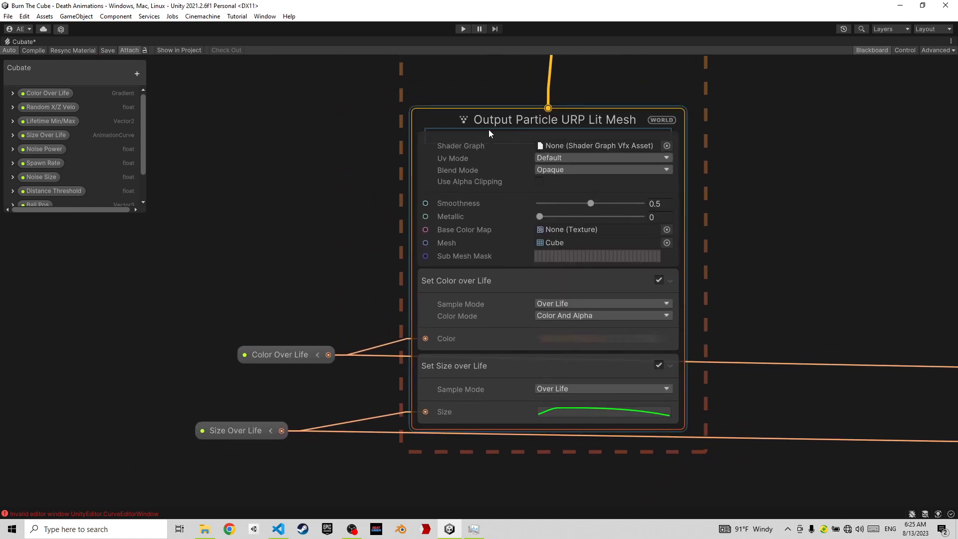
click(548, 123)
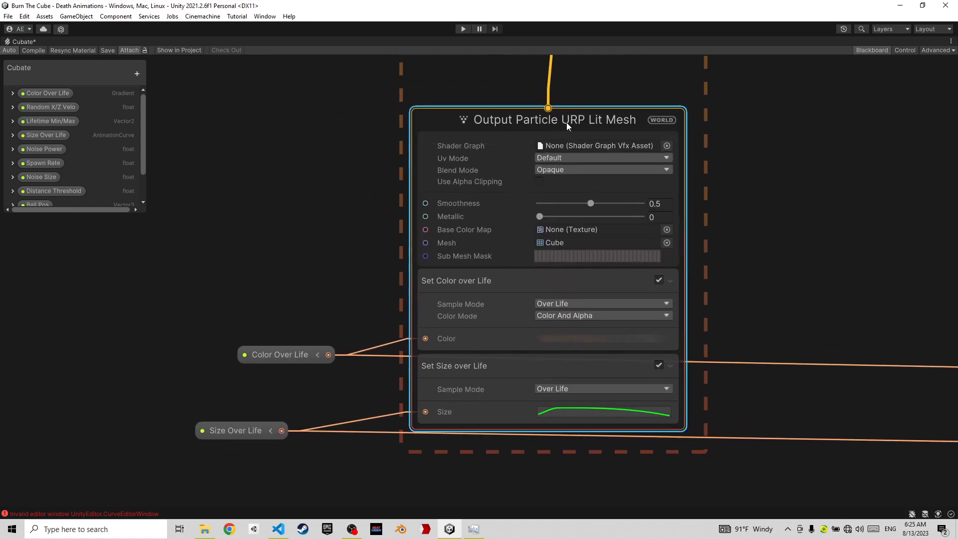
right_click(570, 123)
click(547, 124)
middle_drag(372, 279, 441, 198)
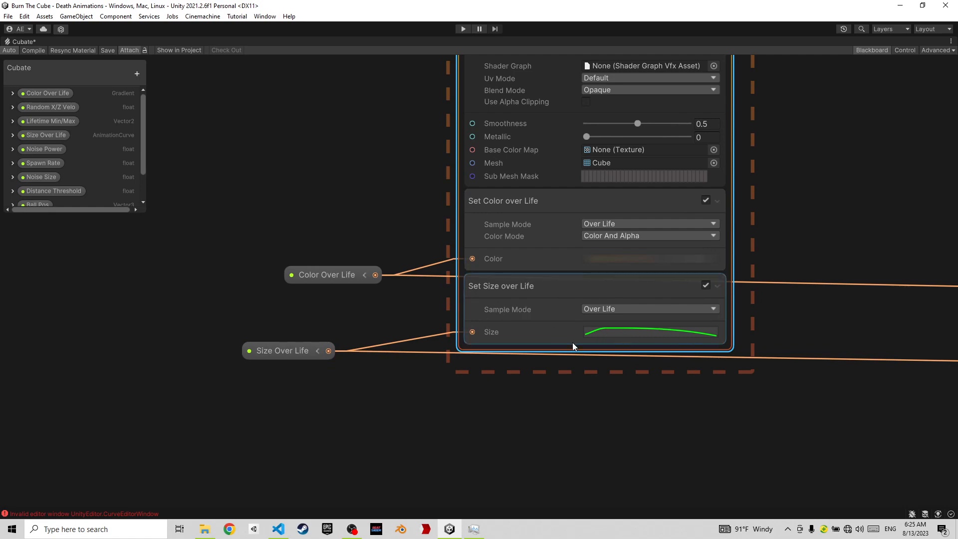
Find the Event context that starts the second spawn system and inspect its event name
scroll(852, 225, down, 4)
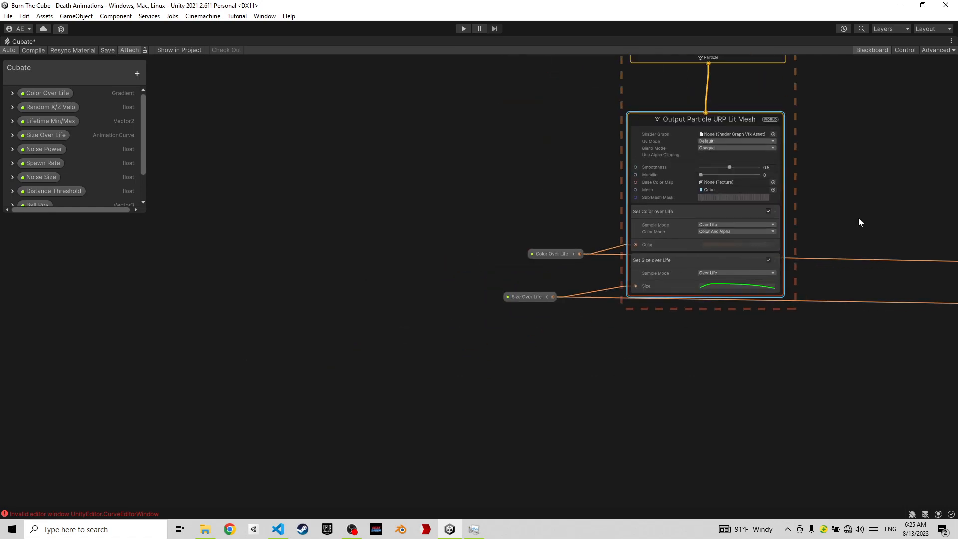
scroll(692, 333, down, 4)
scroll(738, 288, down, 3)
scroll(510, 399, down, 2)
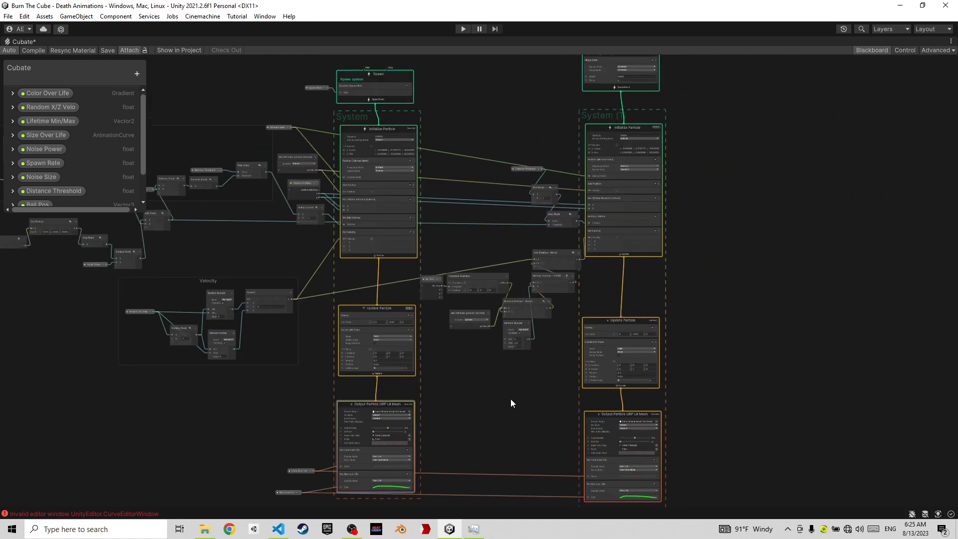
scroll(617, 269, down, 2)
scroll(642, 96, up, 5)
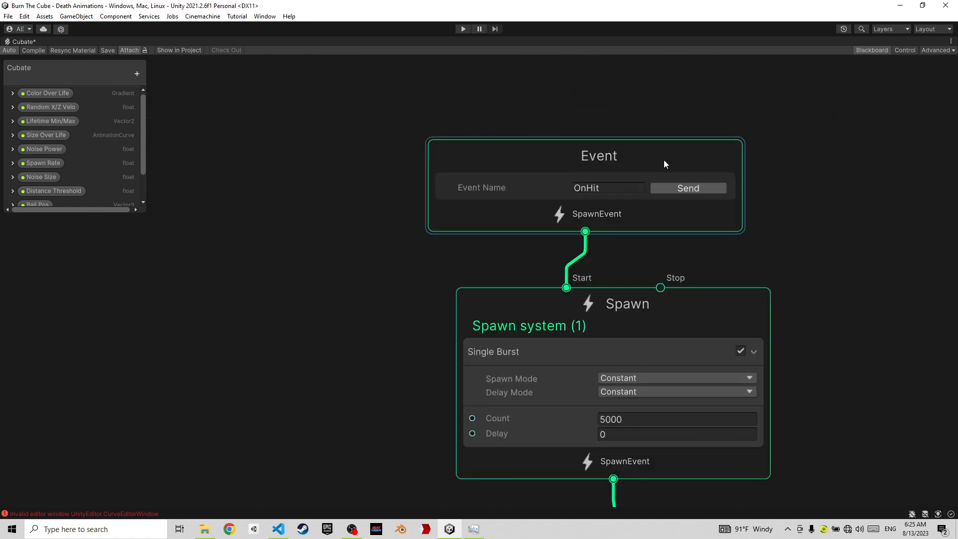
middle_drag(795, 268, 766, 233)
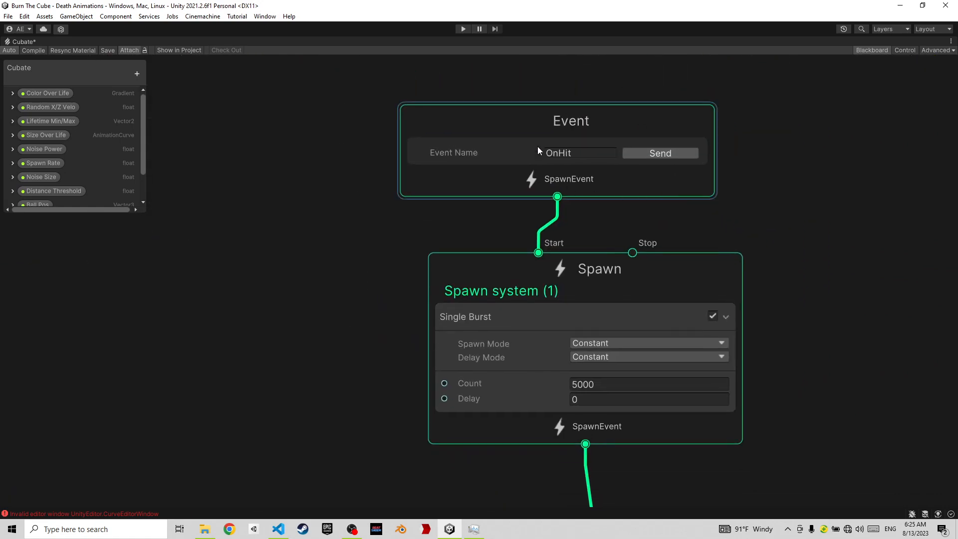
click(570, 154)
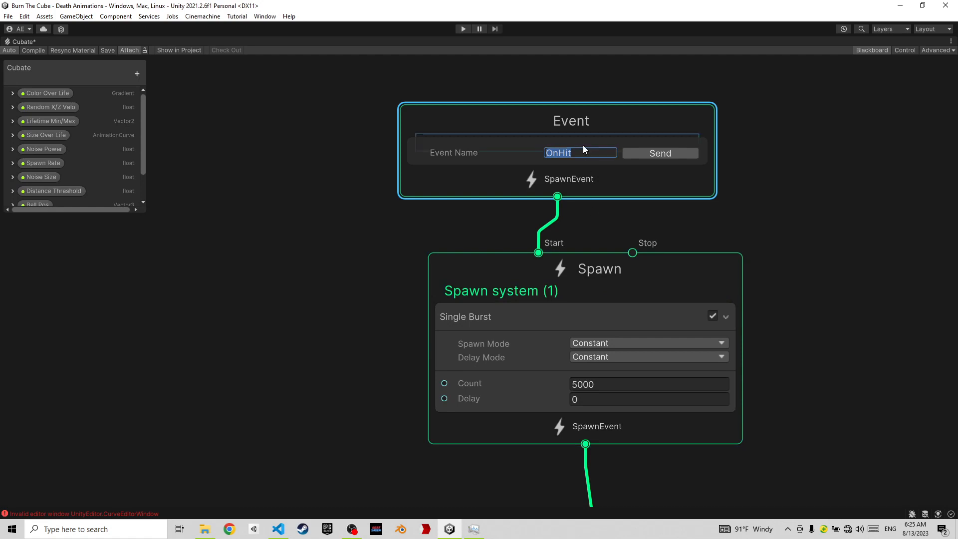
click(578, 112)
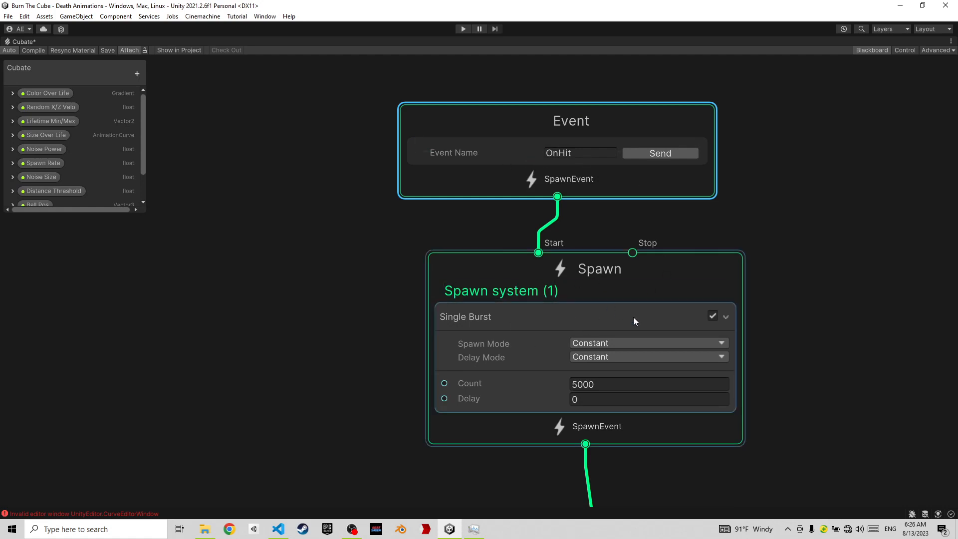
Inspect the Single Burst count in Spawn system (1) and compare it with the Initialize Particle capacity below
scroll(632, 317, down, 1)
middle_drag(782, 368, 788, 253)
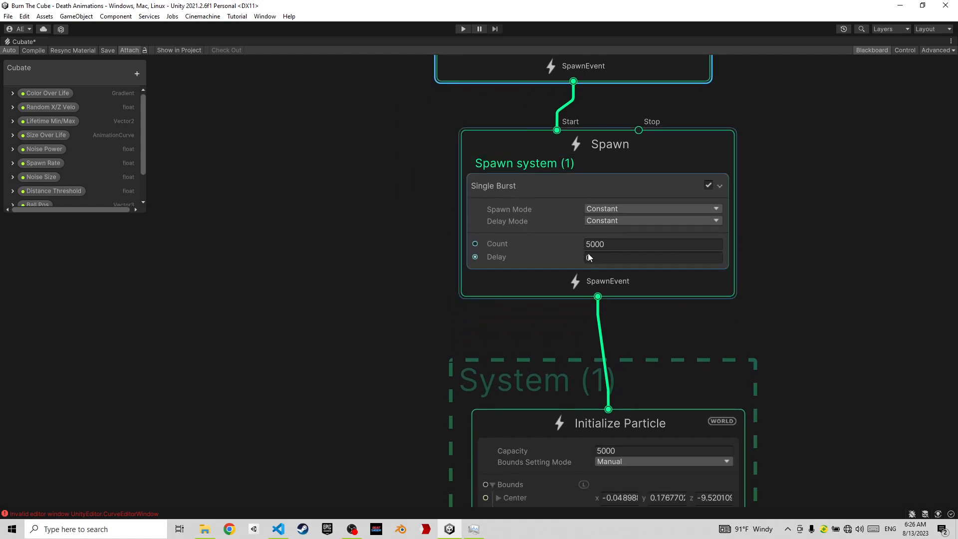
click(614, 245)
click(394, 305)
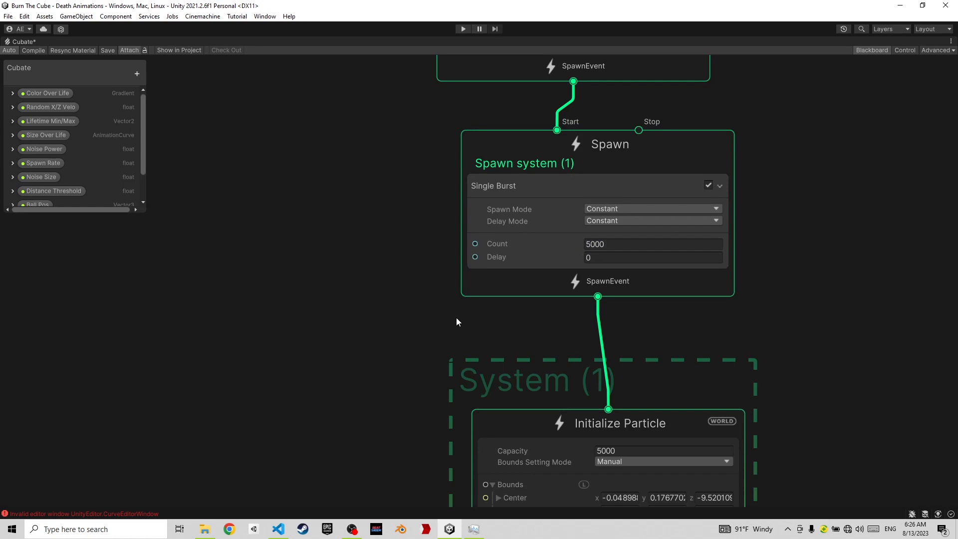
middle_drag(456, 318, 440, 123)
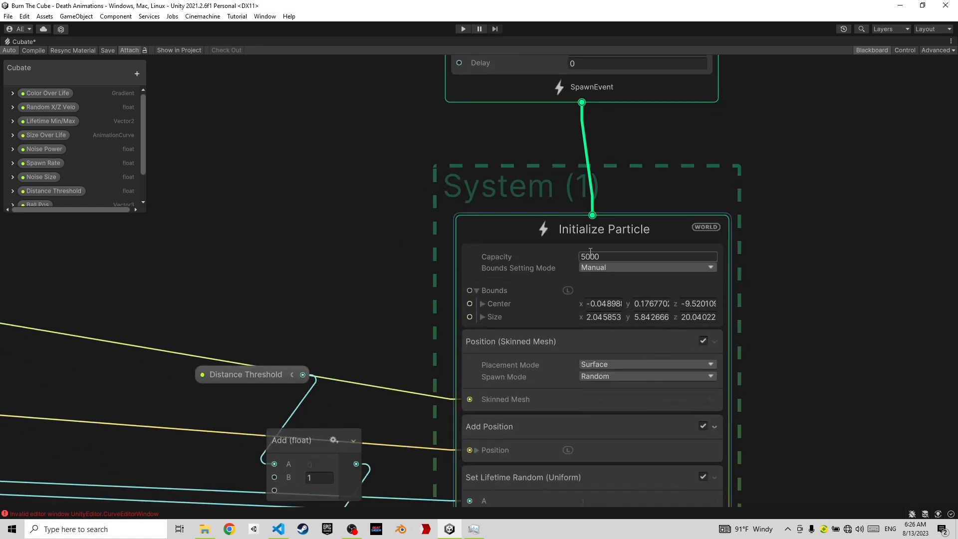
scroll(583, 224, up, 1)
middle_drag(561, 140, 565, 244)
scroll(565, 244, down, 2)
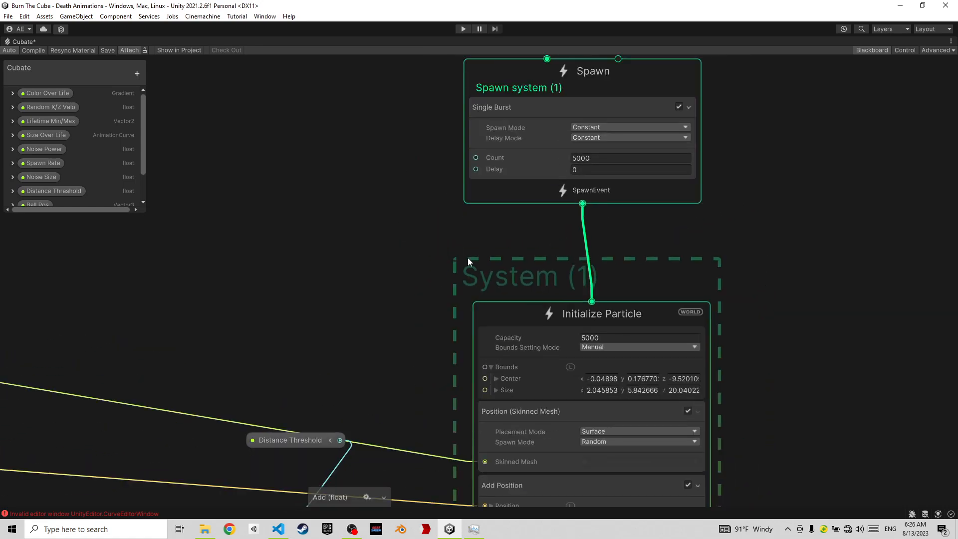
Review the Initialize Particle blocks of System (1) and compare them with those of the first system
middle_drag(447, 279, 441, 175)
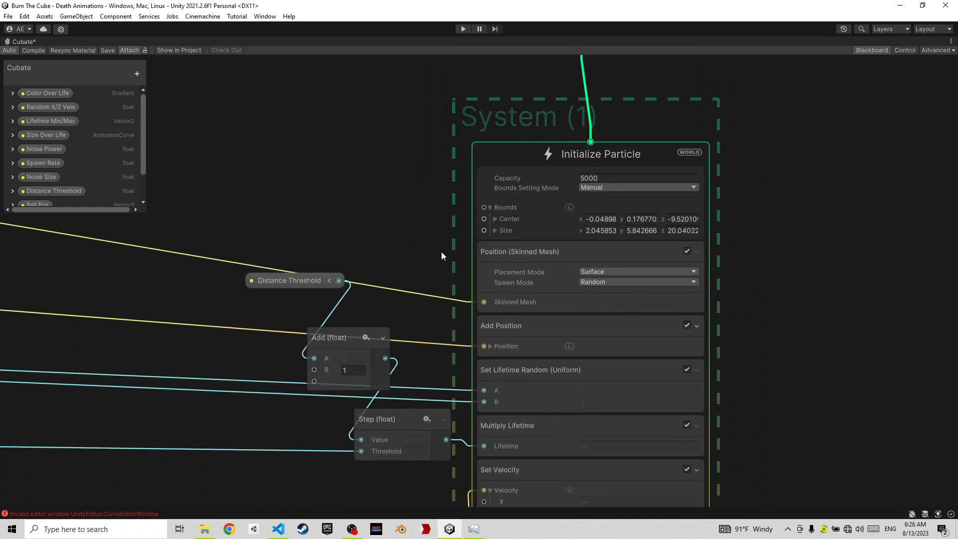
scroll(440, 252, down, 1)
middle_drag(440, 235, 437, 187)
scroll(438, 187, up, 1)
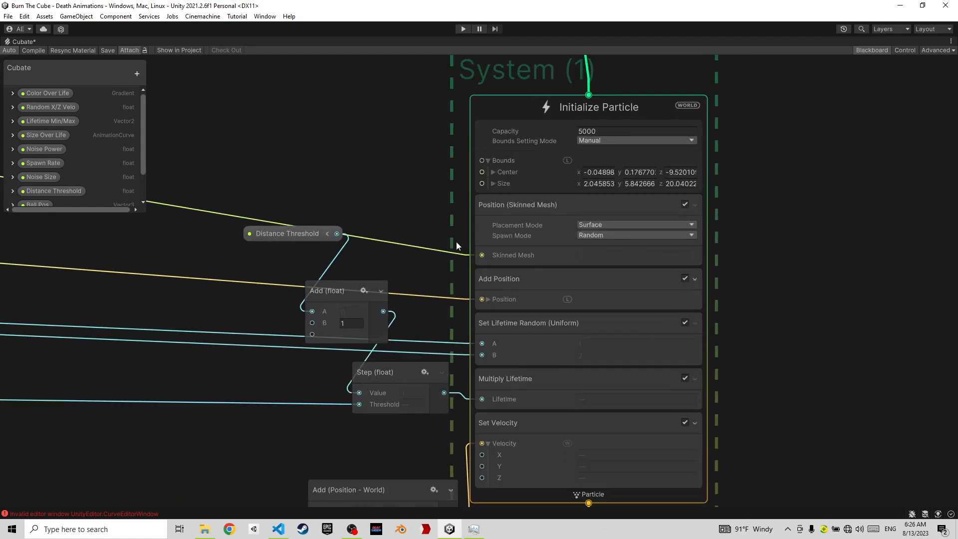
middle_drag(438, 235, 541, 178)
scroll(421, 148, down, 4)
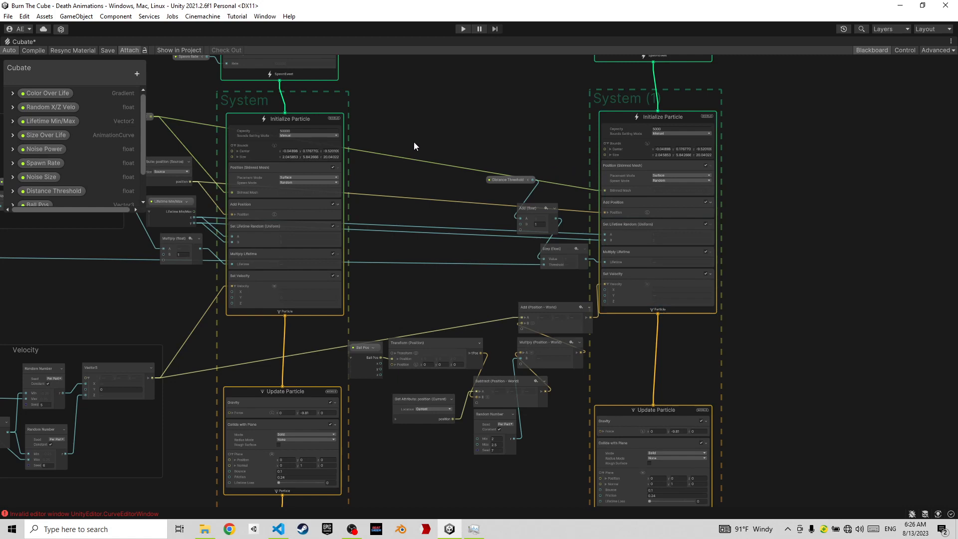
middle_drag(414, 144, 469, 148)
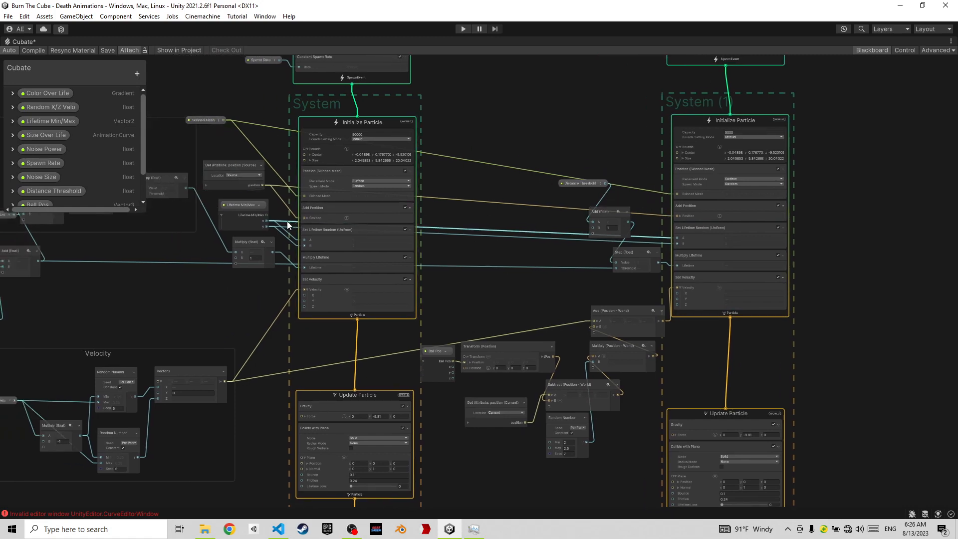
Trace the threshold input of System (1)'s Step (float) node back to the shared Add (float) and Distance (float) nodes
scroll(723, 256, up, 5)
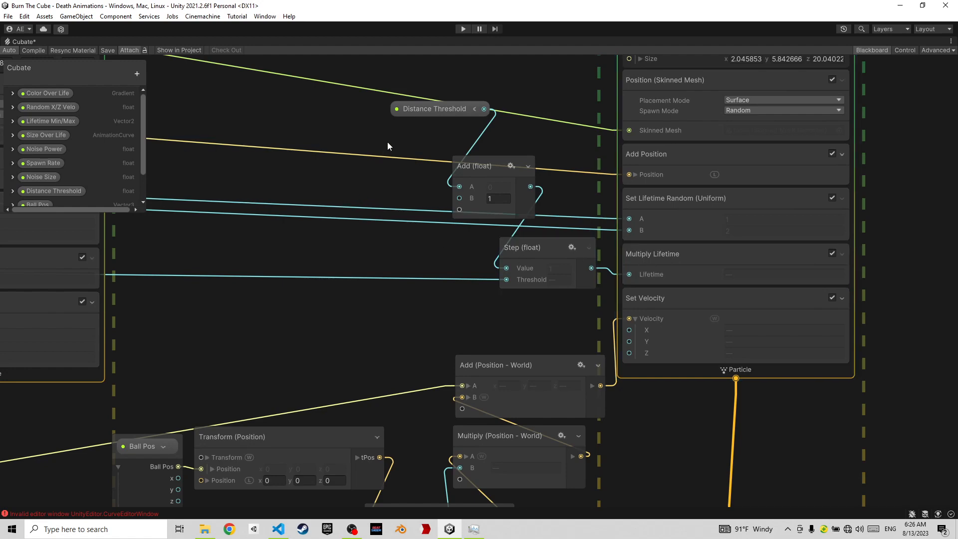
scroll(450, 248, down, 5)
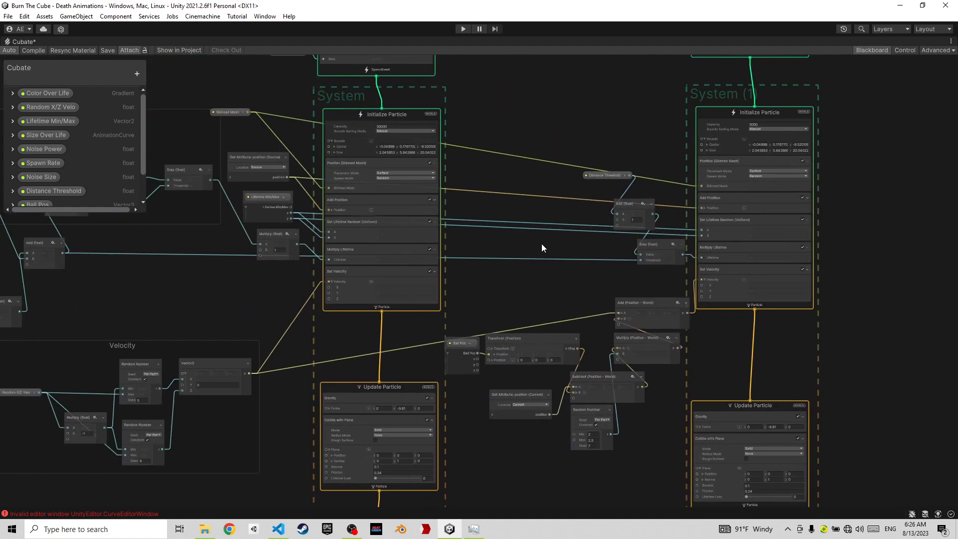
middle_drag(199, 255, 424, 260)
scroll(434, 260, up, 5)
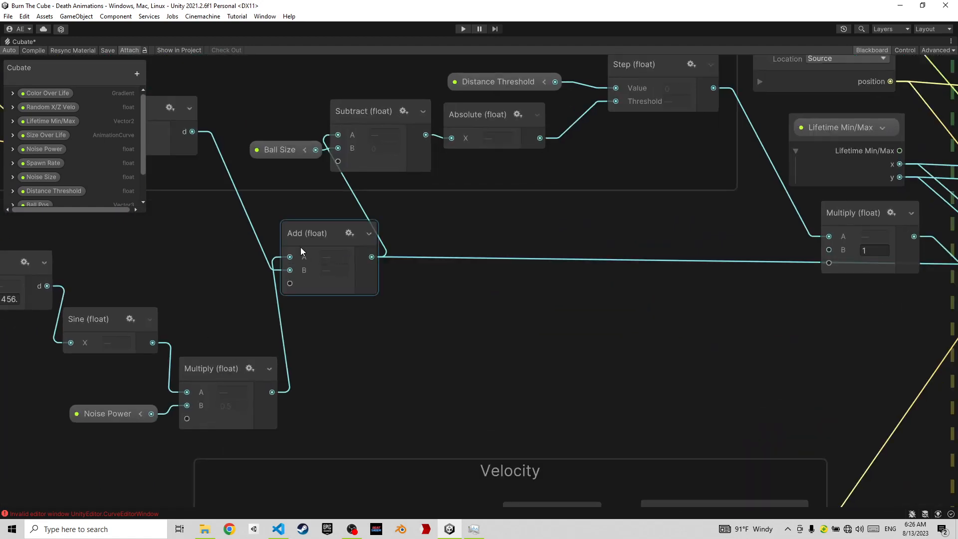
middle_drag(221, 233, 361, 249)
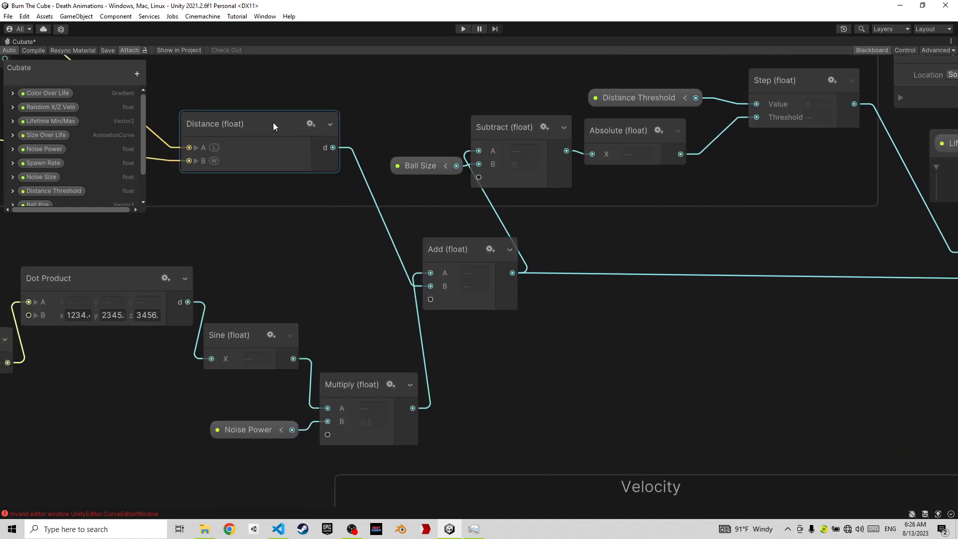
Examine how Distance Threshold passes through Add (float) and Step (float) into System (1)'s Multiply Lifetime block
scroll(723, 257, down, 4)
middle_drag(735, 259, 131, 171)
middle_drag(577, 148, 369, 186)
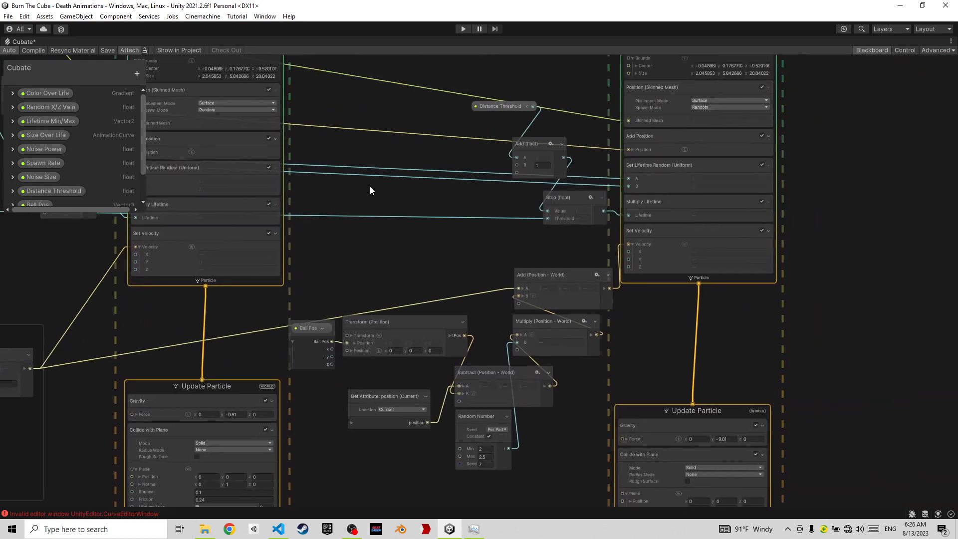
scroll(488, 192, up, 5)
middle_drag(629, 195, 538, 243)
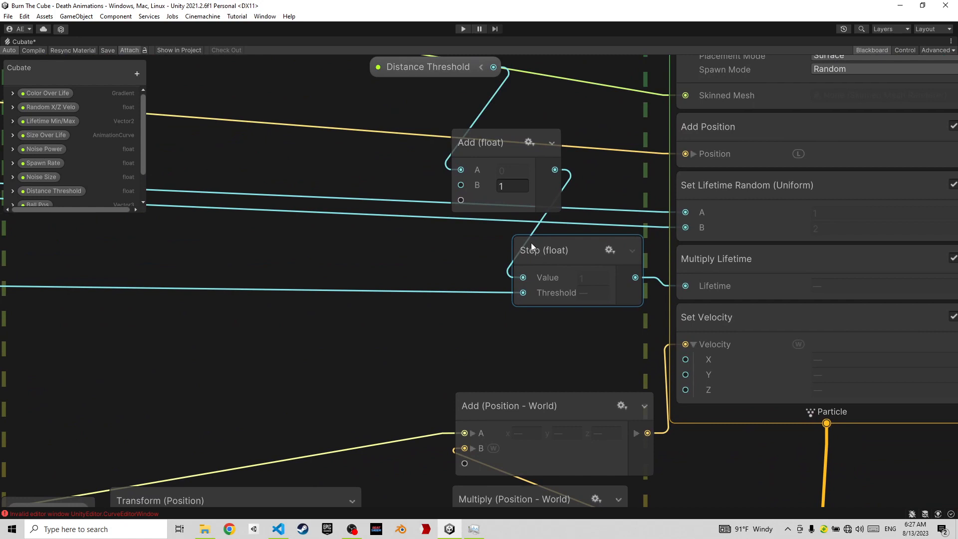
middle_drag(427, 188, 426, 235)
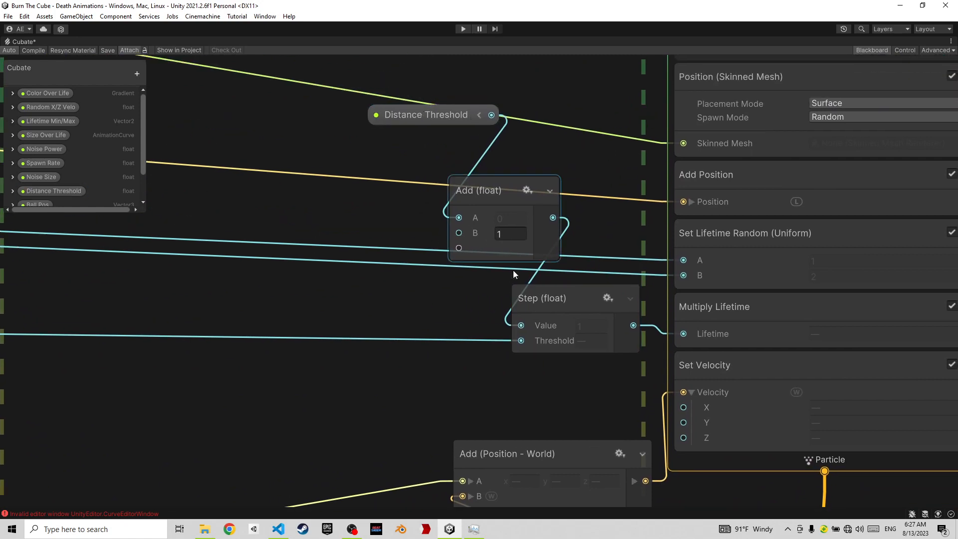
Examine the Ball Pos, Transform, Subtract, Random Number, Multiply and Add nodes feeding System (1)'s Set Velocity block
scroll(555, 344, down, 2)
middle_drag(564, 378, 558, 200)
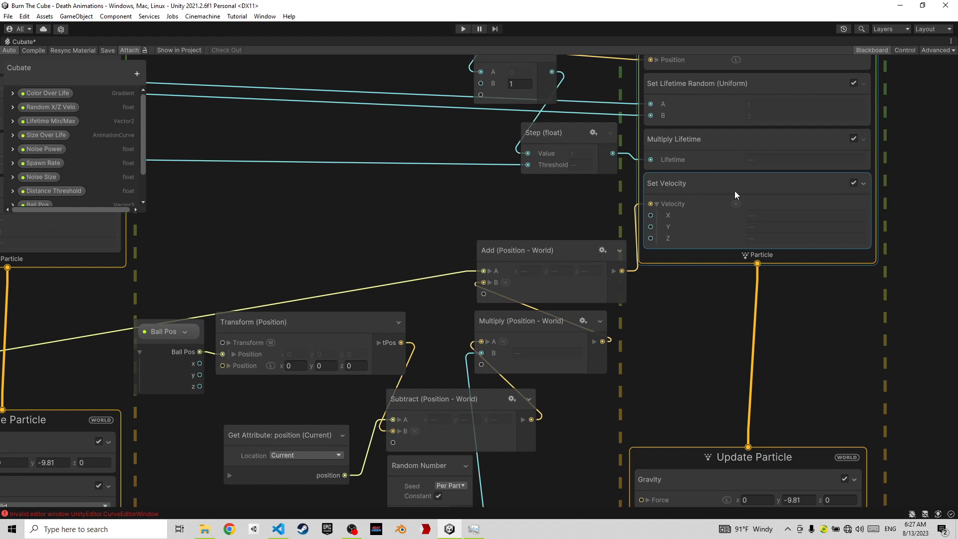
middle_drag(684, 310, 770, 255)
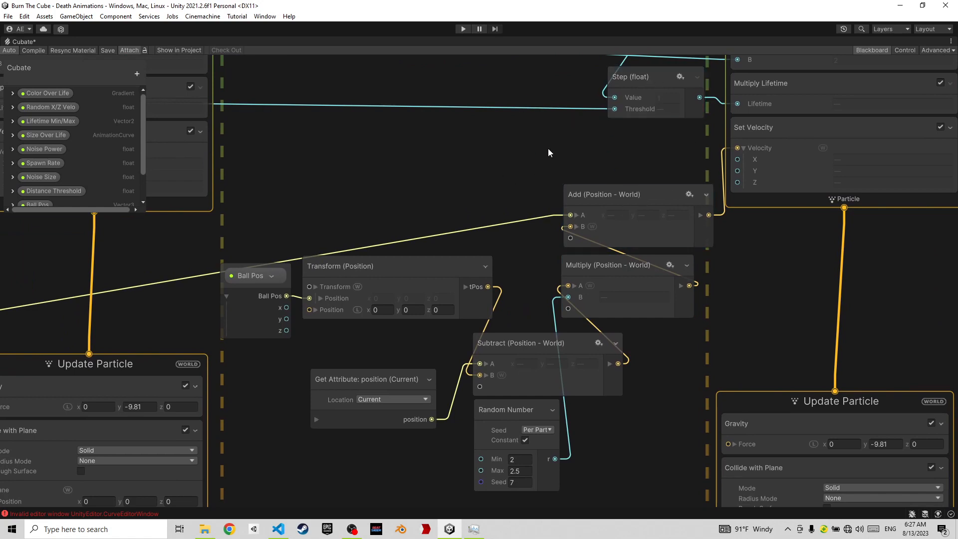
Examine how Ball Pos passes through the Transform (Position) node into the Subtract node of System (1)'s velocity chain
middle_drag(593, 158, 624, 151)
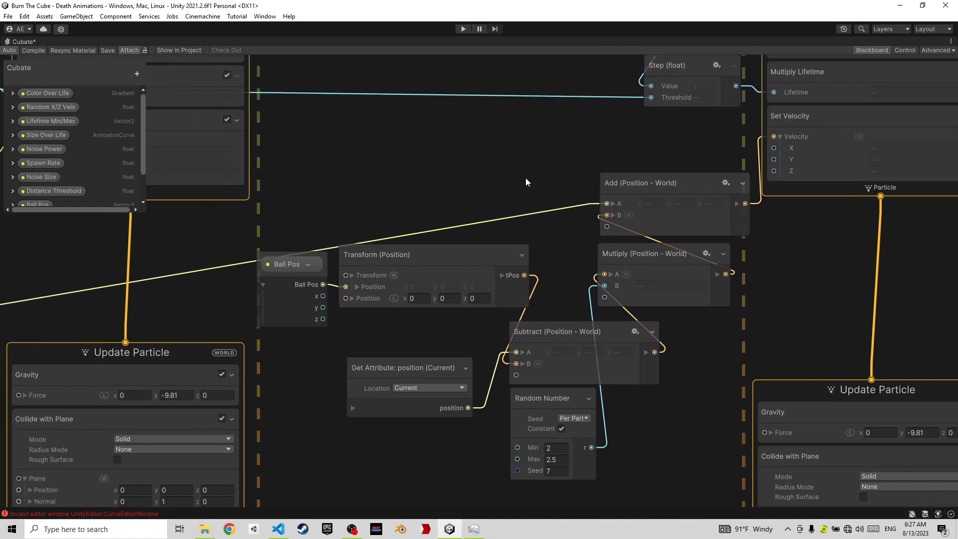
middle_drag(525, 177, 658, 149)
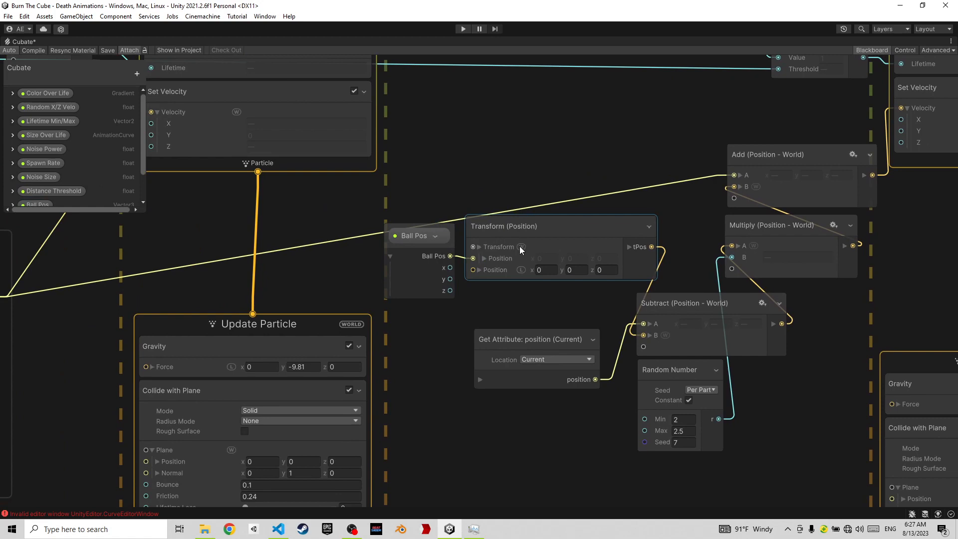
scroll(518, 250, up, 2)
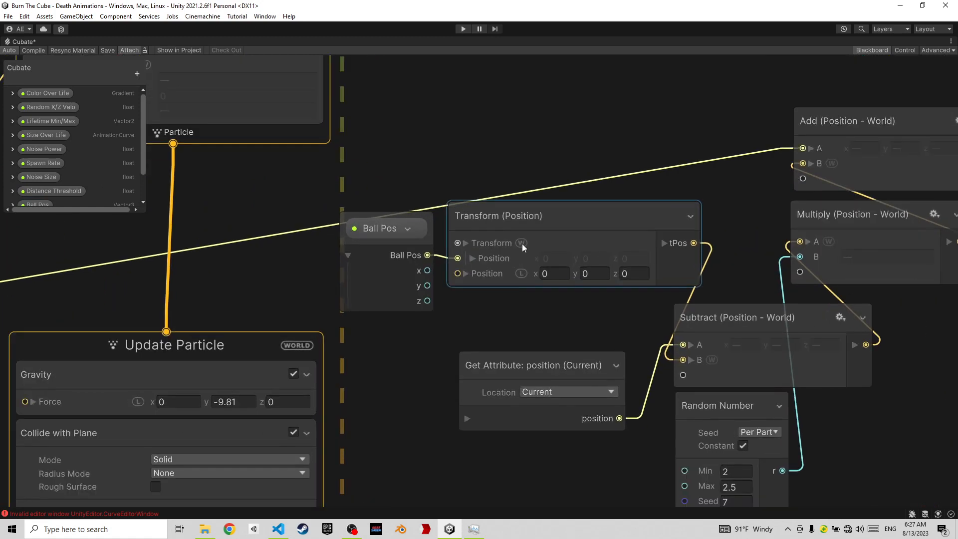
scroll(748, 250, down, 2)
middle_drag(748, 249, 552, 186)
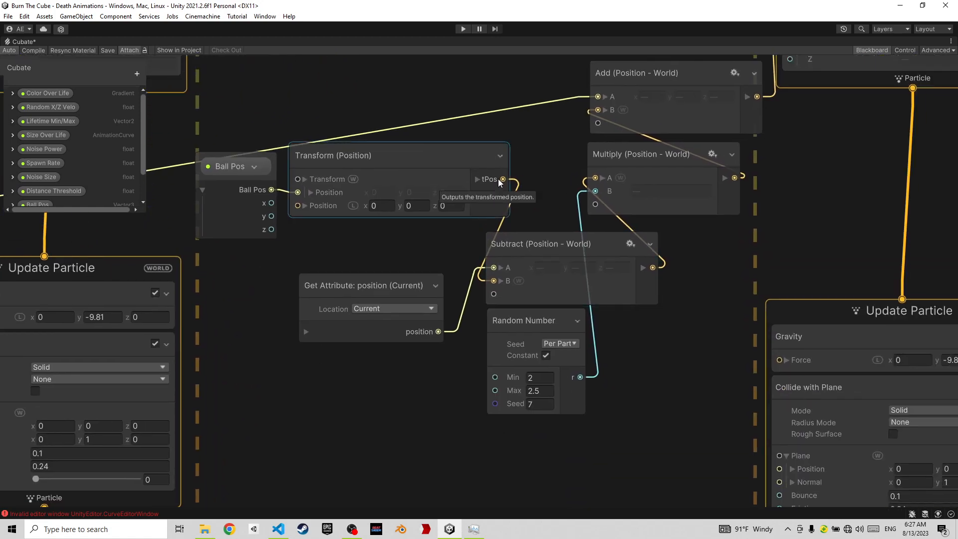
Move the Get Attribute: position node slightly closer to Transform (Position), and review its Subtract, Random Number and Multiply chain
drag(369, 287, 379, 267)
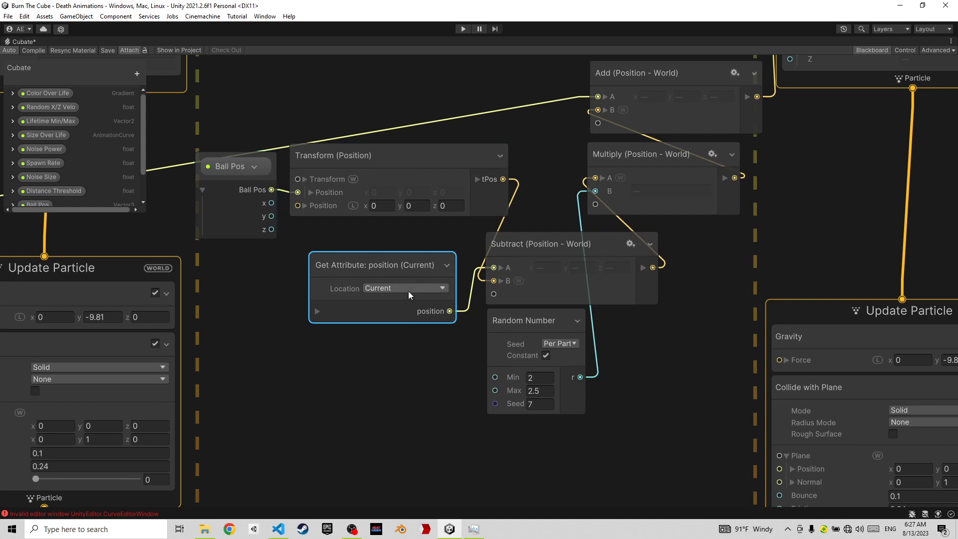
click(445, 205)
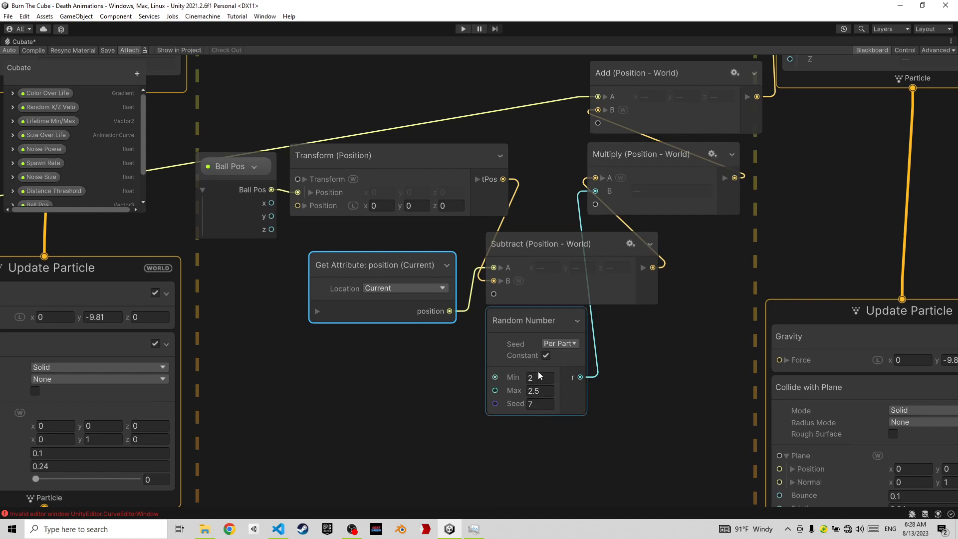
middle_drag(666, 330, 633, 375)
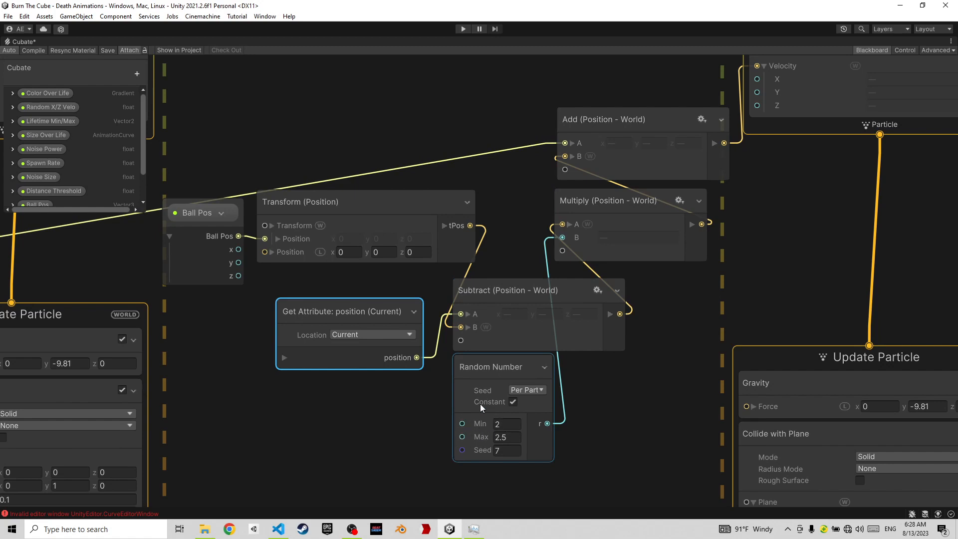
middle_drag(517, 185, 421, 256)
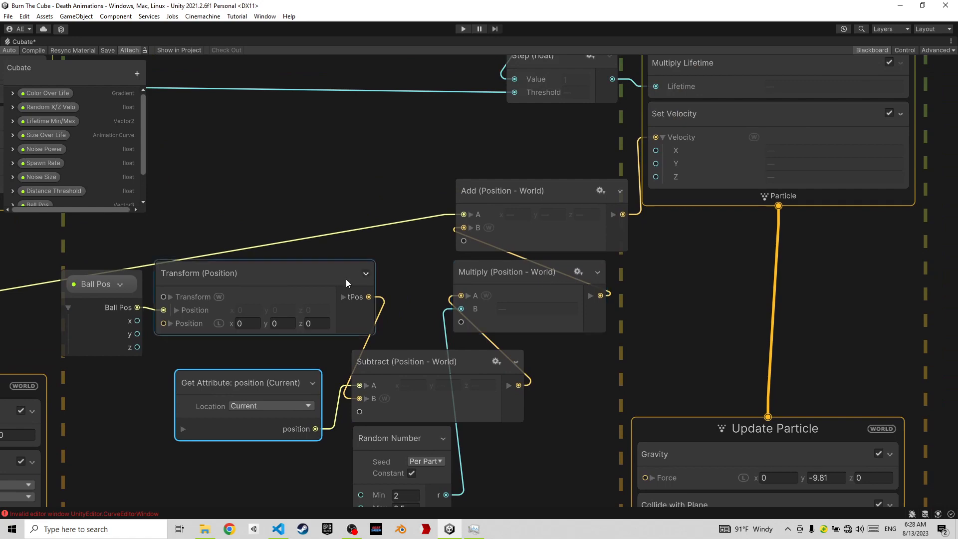
middle_drag(263, 261, 347, 261)
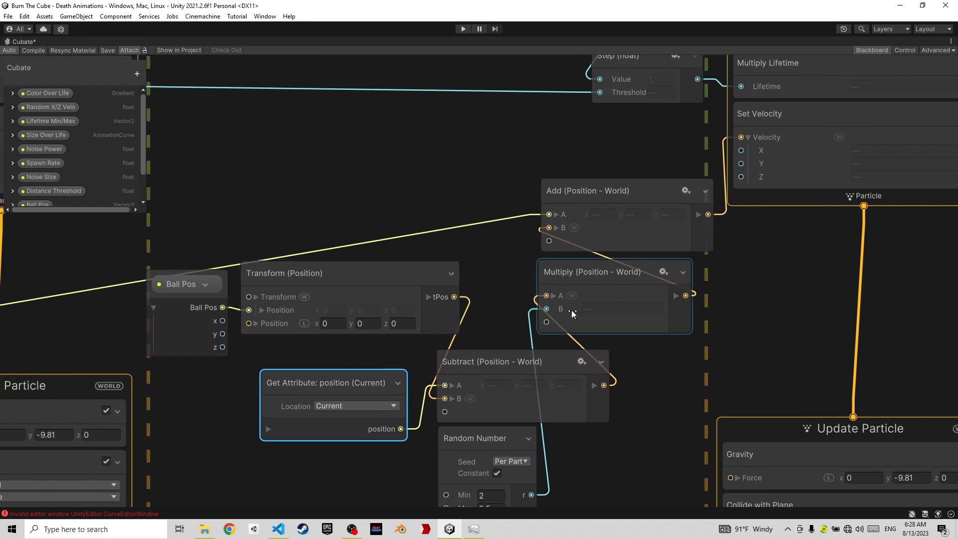
Trace the Velocity group's Vector3 output to the Add (Position) node feeding System (1)'s Set Velocity block
scroll(329, 280, down, 4)
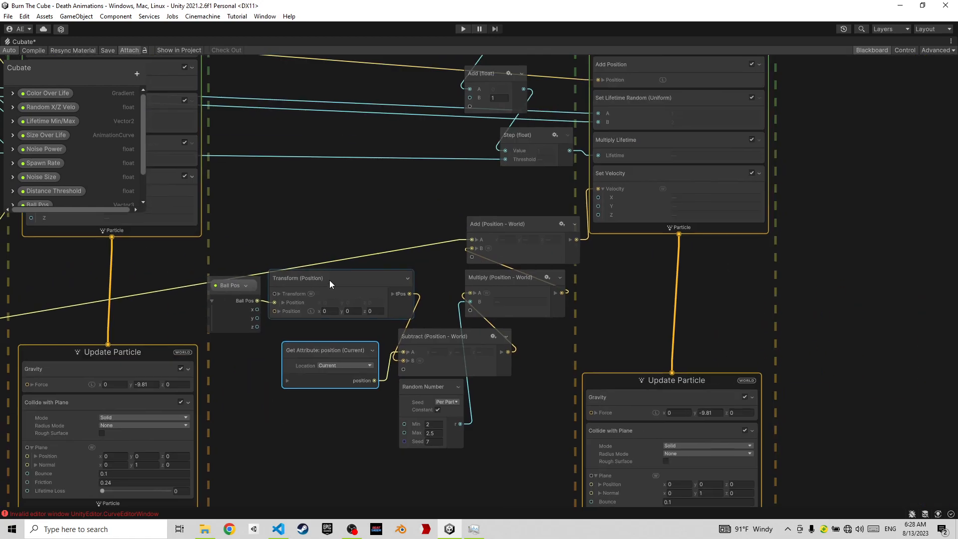
middle_drag(329, 280, 661, 236)
middle_drag(64, 295, 357, 277)
scroll(360, 277, up, 2)
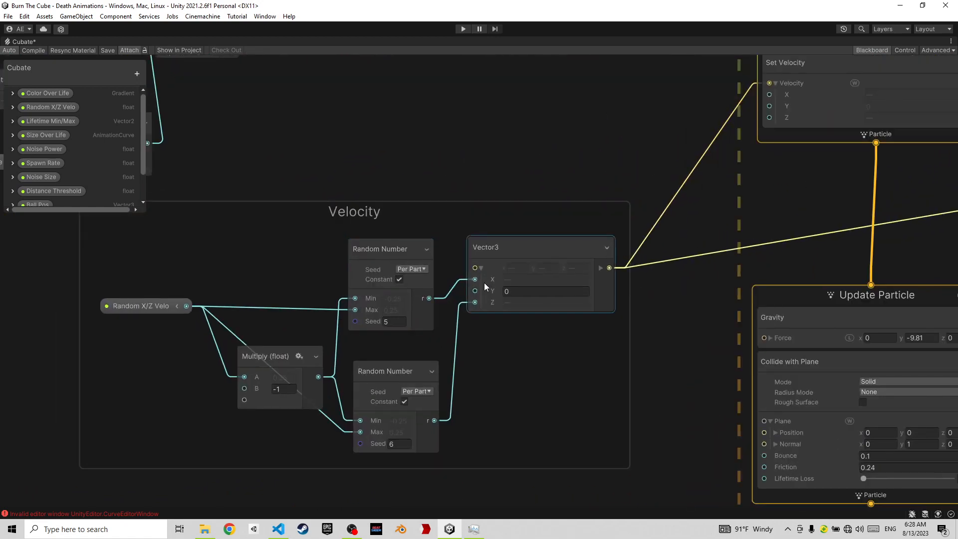
scroll(789, 217, down, 3)
middle_drag(582, 224, 288, 291)
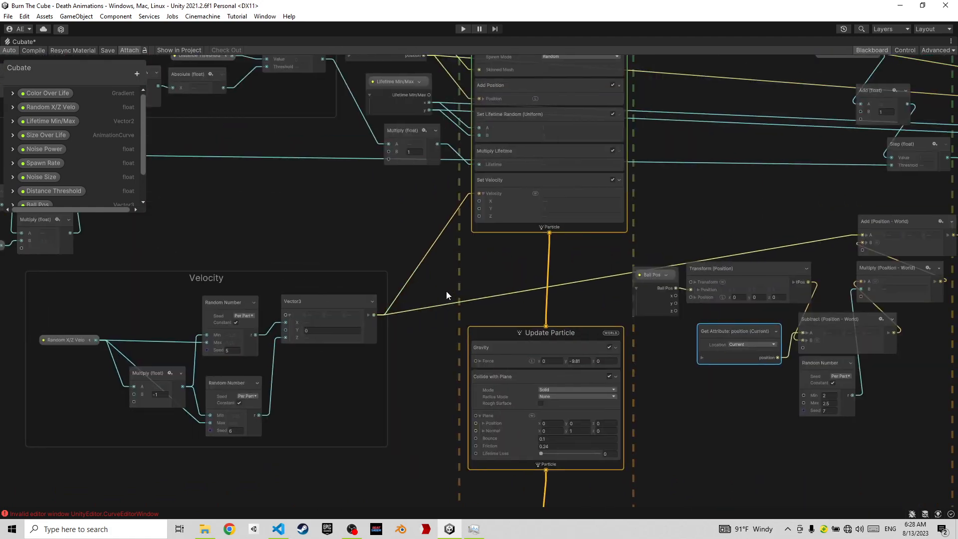
middle_drag(765, 233, 371, 199)
scroll(371, 199, up, 2)
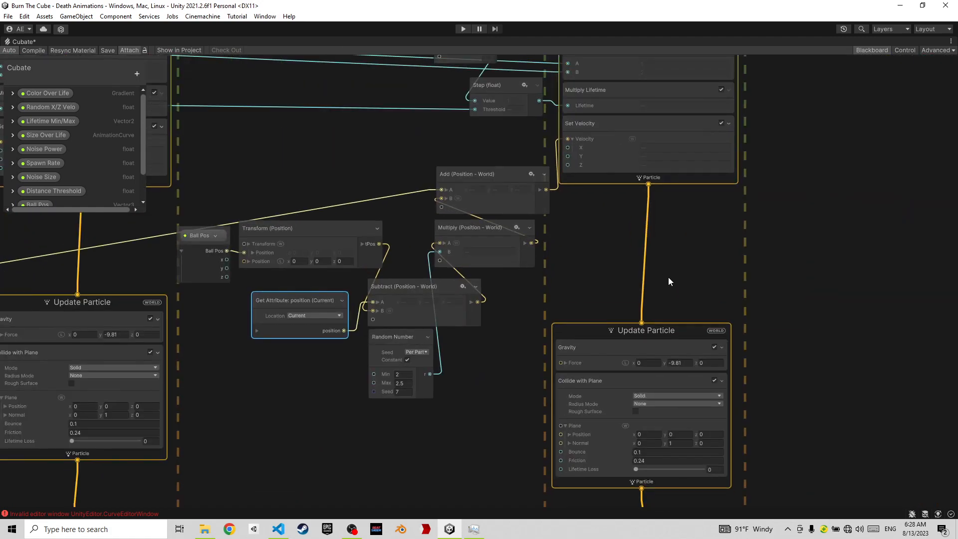
Compare the Update Particle and Output Particle URP Lit Mesh contexts of both particle systems
scroll(669, 277, up, 1)
middle_drag(658, 182, 657, 117)
scroll(689, 305, down, 1)
middle_drag(446, 308, 548, 260)
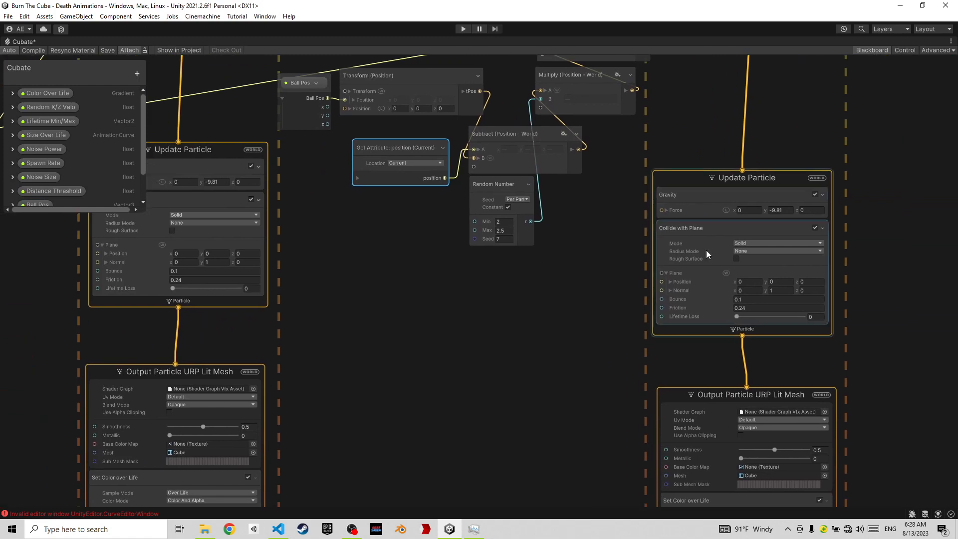
middle_drag(552, 369, 585, 217)
middle_drag(388, 326, 442, 386)
middle_drag(637, 215, 637, 247)
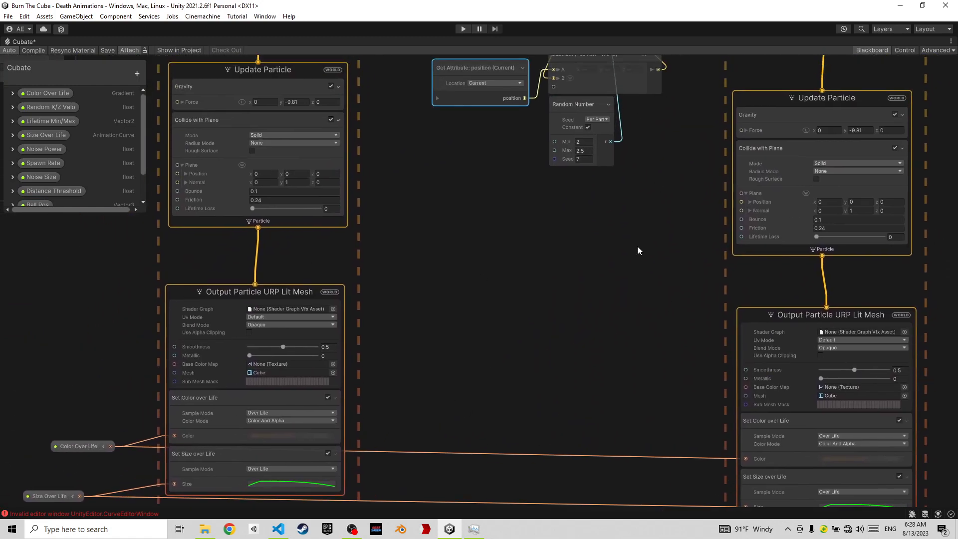
Select the Cubate Shader asset in the project and show its shader graph maximized
key(shift+space)
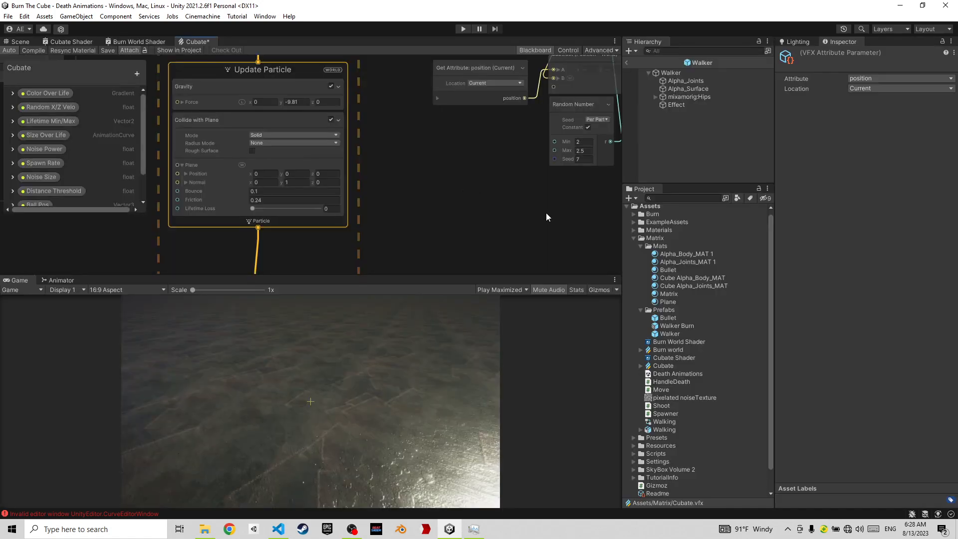
click(681, 359)
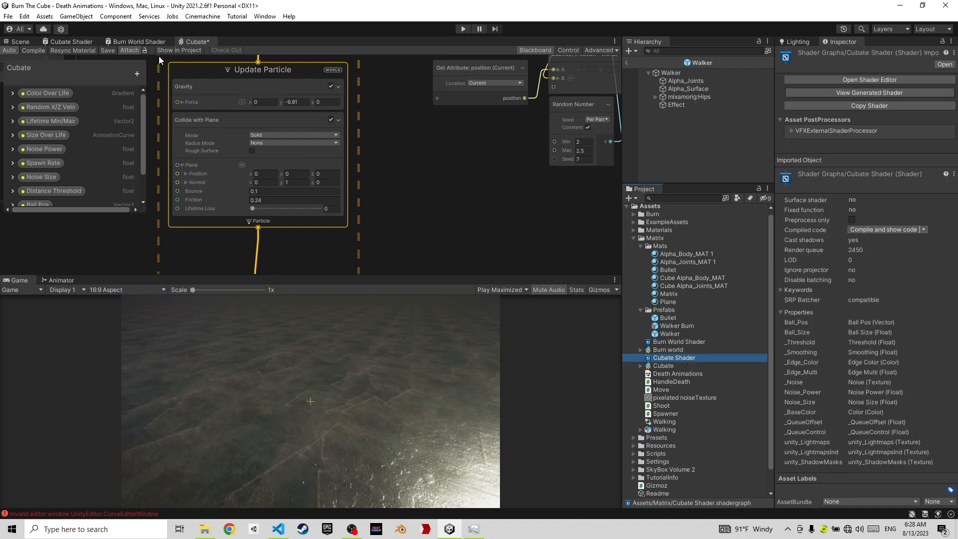
click(60, 41)
key(shift+space)
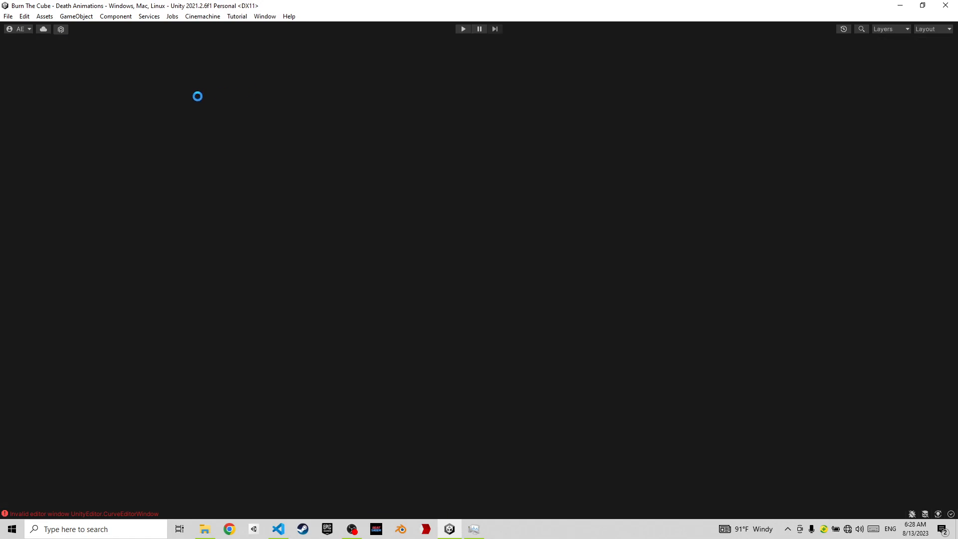
Examine the Get Noise group from Noise Size and Position through Floor, Dot Product and Sine to the Noise Power multiplication
scroll(405, 182, up, 5)
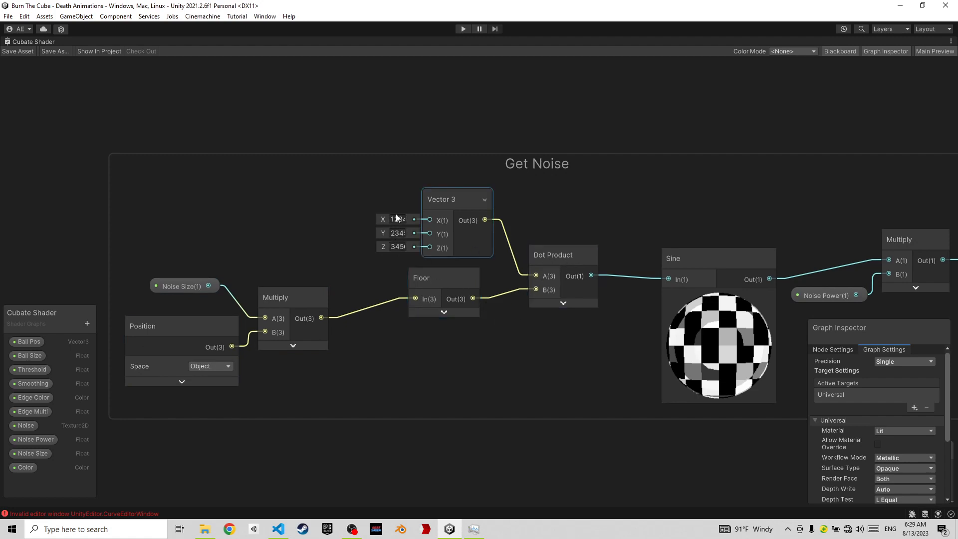
middle_drag(537, 223, 360, 214)
drag(441, 364, 450, 352)
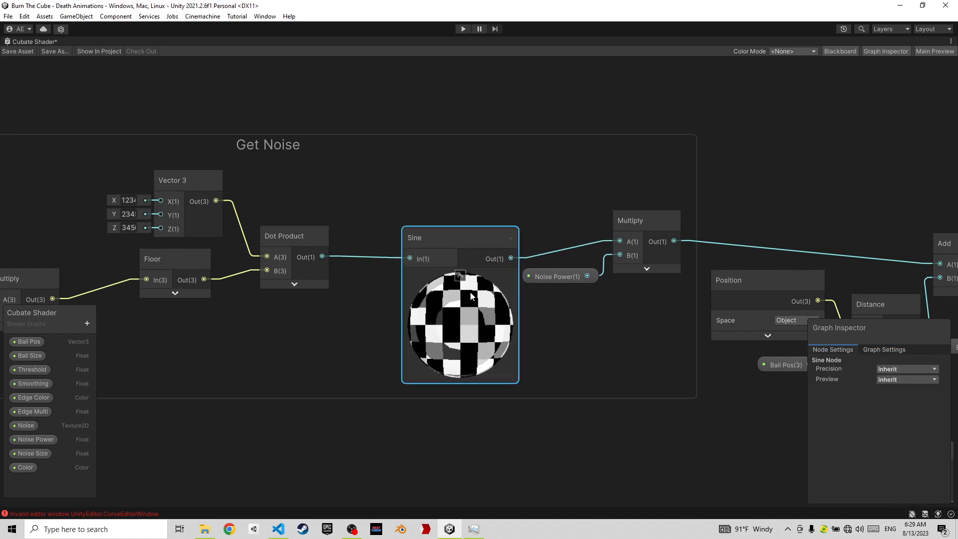
middle_drag(588, 396, 418, 394)
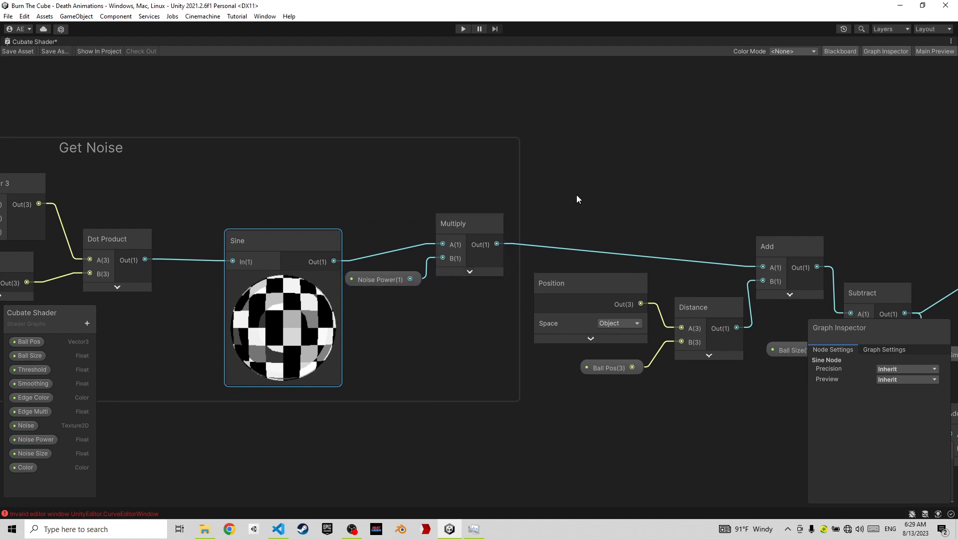
Trace the noise and the Position-to-Ball Pos distance through Add and the Ball Size Subtract node to the Clip branch
middle_drag(668, 176, 419, 165)
scroll(419, 162, down, 1)
scroll(388, 168, up, 2)
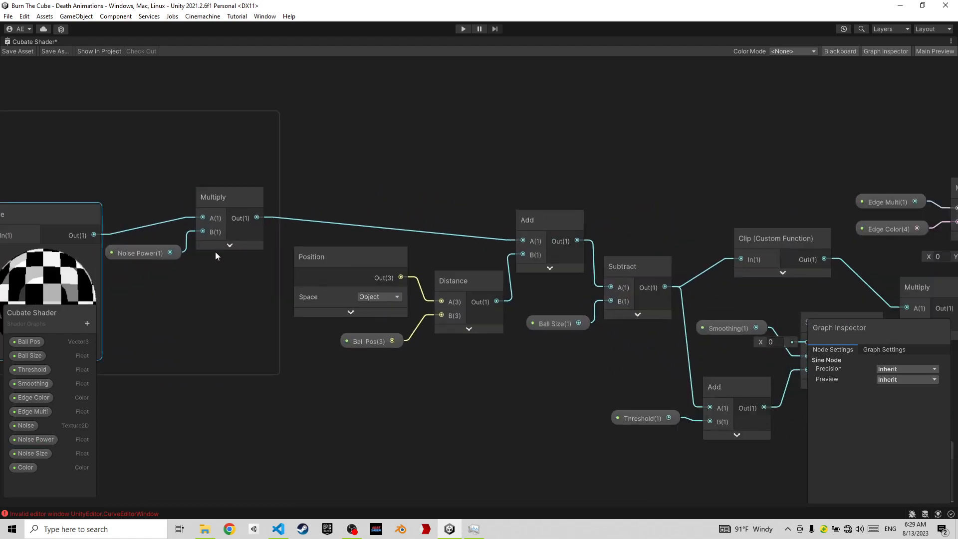
click(366, 345)
click(364, 268)
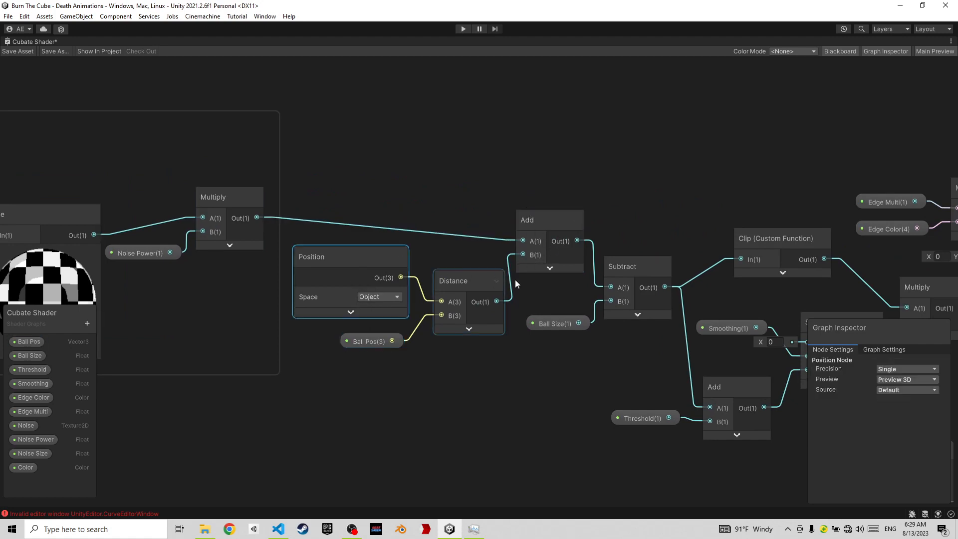
middle_drag(563, 303, 443, 304)
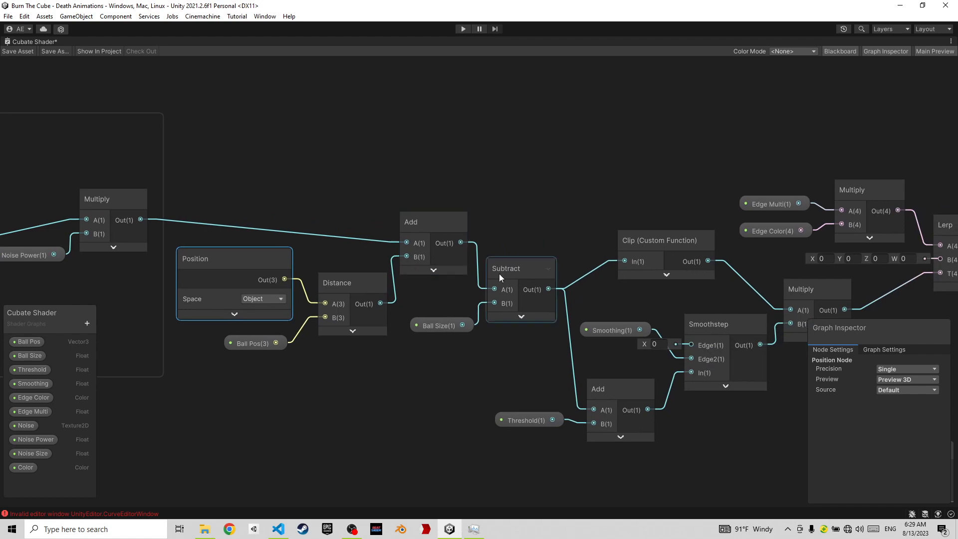
middle_drag(530, 281, 477, 209)
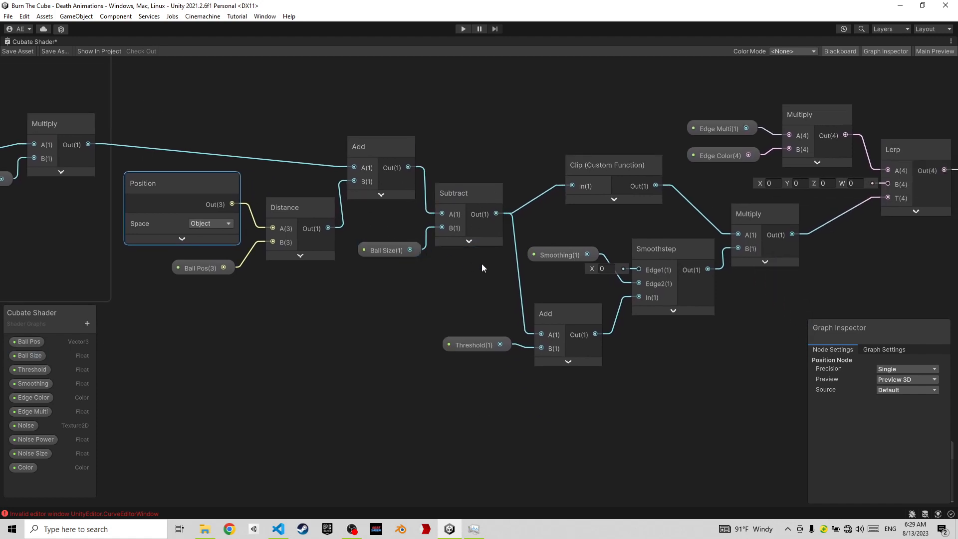
middle_drag(480, 266, 290, 307)
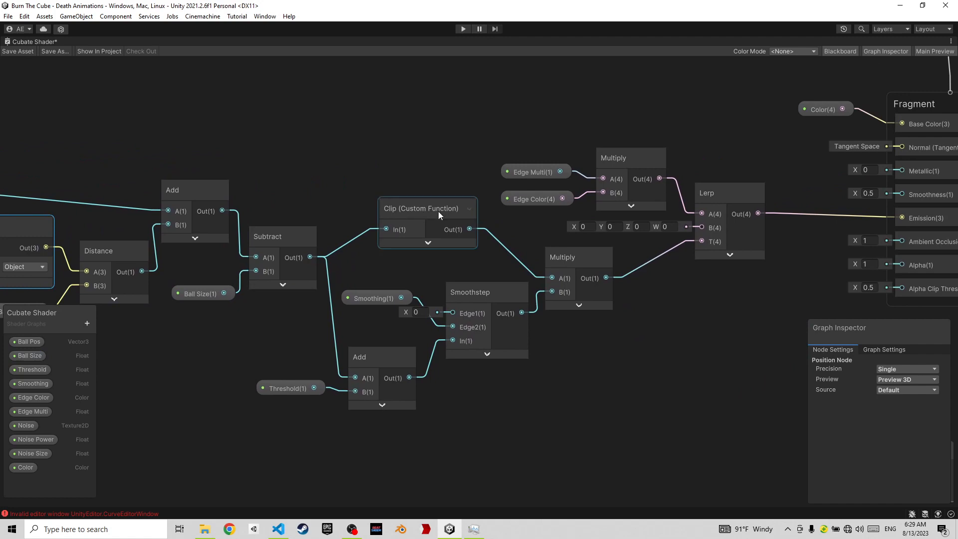
Move the Clip (Custom Function) node upward, away from the Smoothstep branch, and review its inputs, outputs, type and body
drag(426, 212, 418, 156)
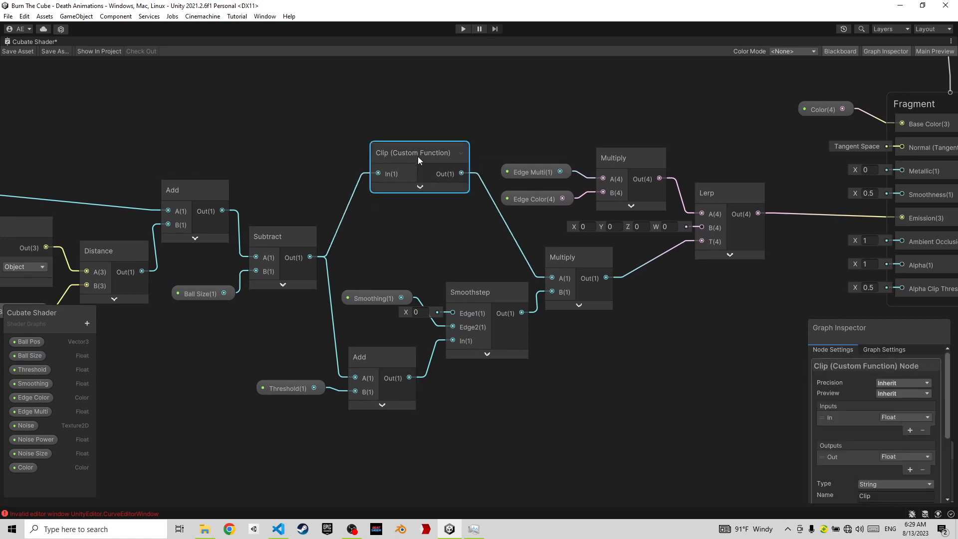
click(418, 188)
click(429, 190)
scroll(878, 424, down, 3)
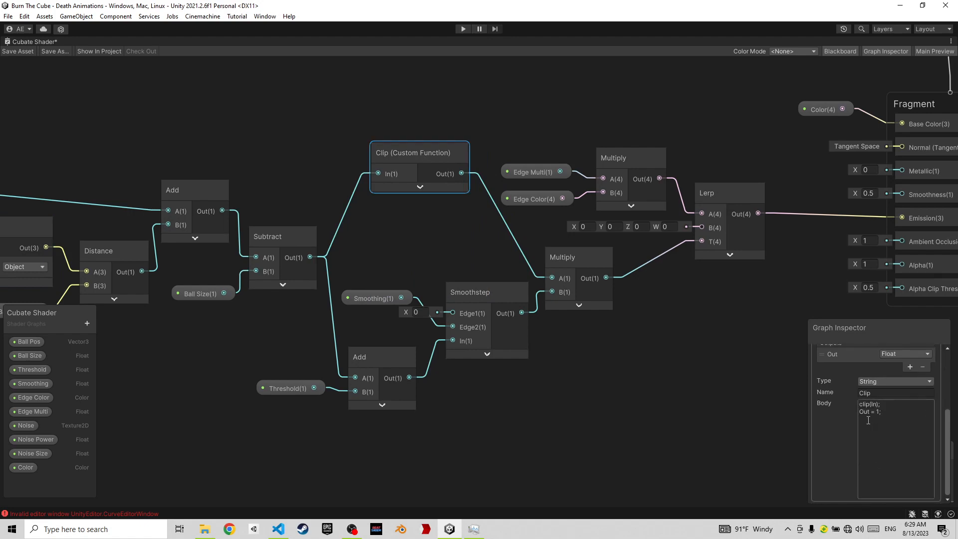
scroll(868, 420, up, 1)
scroll(873, 429, up, 1)
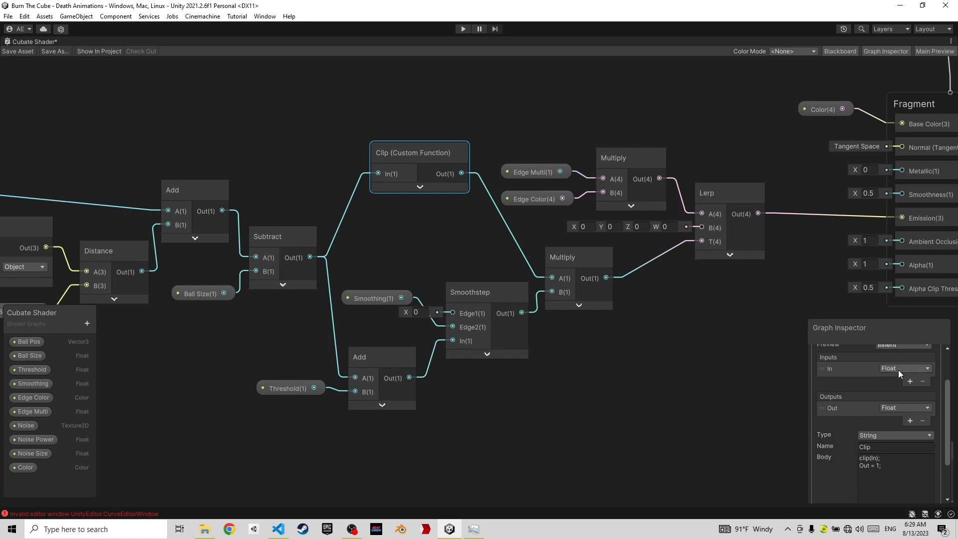
scroll(885, 404, up, 1)
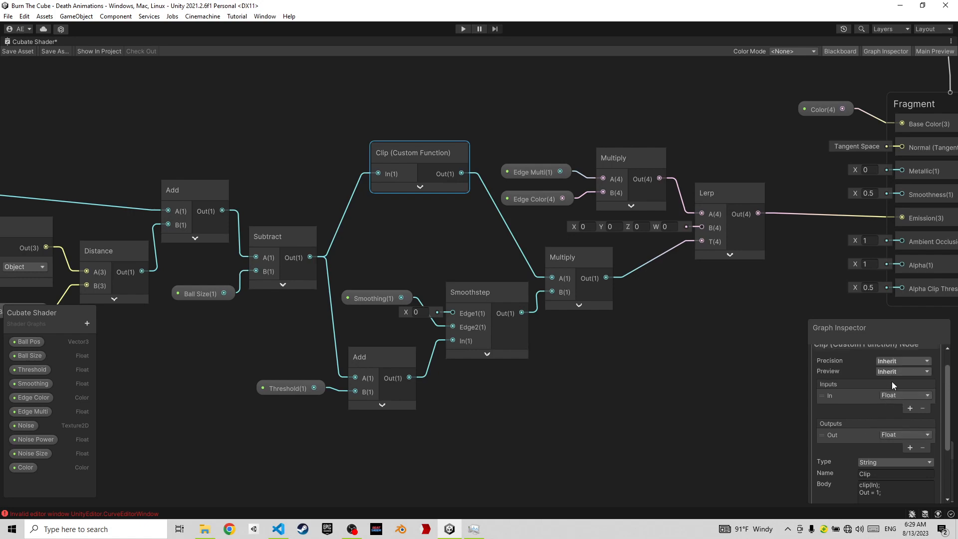
scroll(871, 449, down, 3)
Highlight the "clip(In);" line and the "Out = 1;" line in the Clip function's body to examine them
click(885, 404)
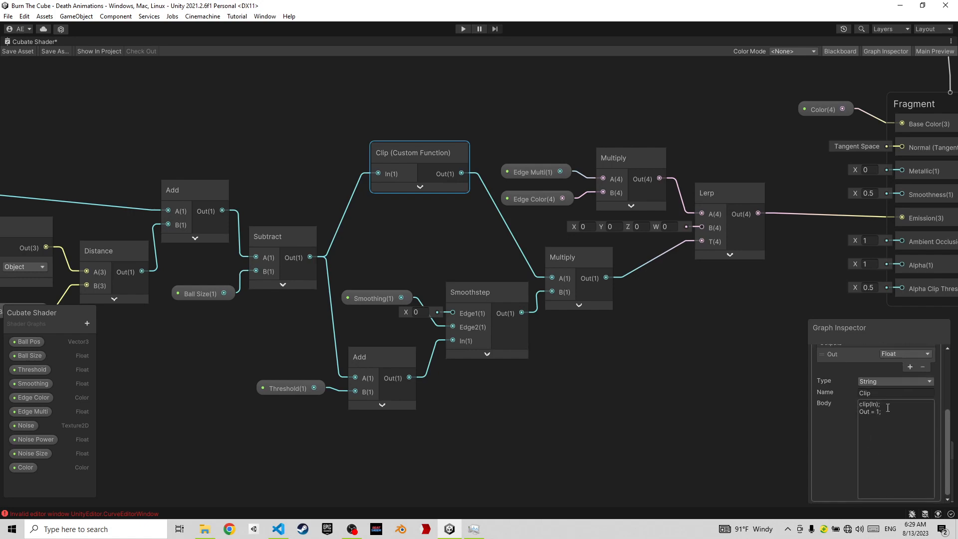
drag(885, 404, 847, 404)
scroll(881, 407, up, 1)
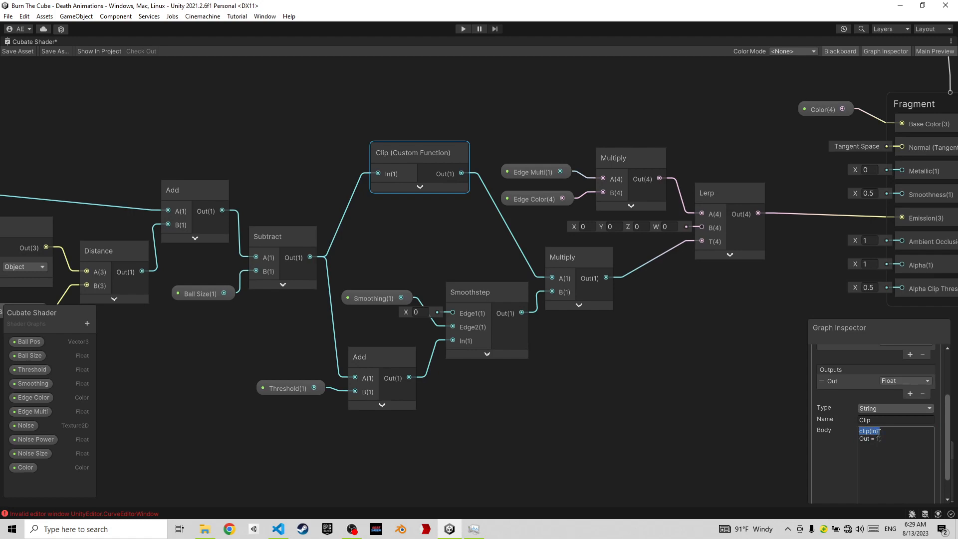
click(873, 431)
drag(885, 438, 852, 438)
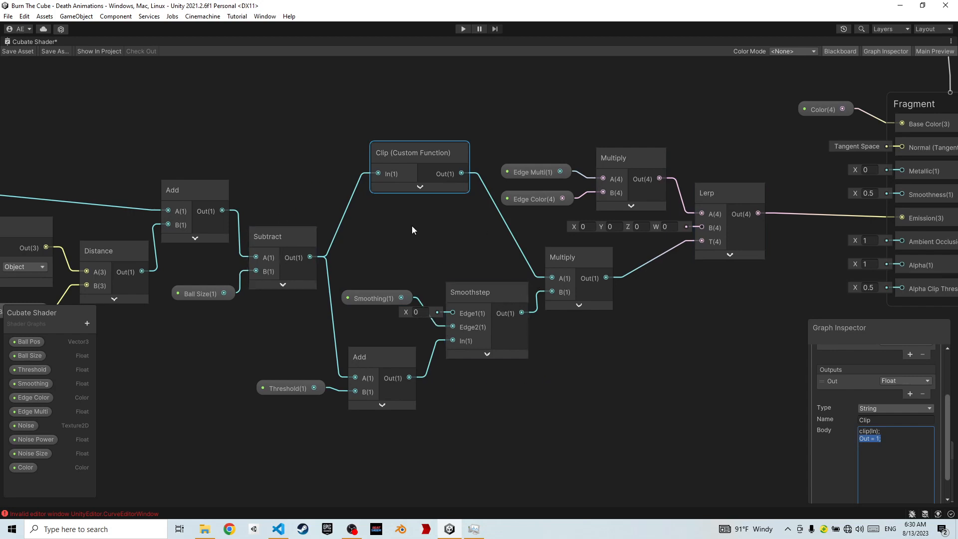
Select the Smoothing, Threshold, Add and Smoothstep nodes together to examine the edge-smoothing branch
middle_drag(422, 239, 477, 240)
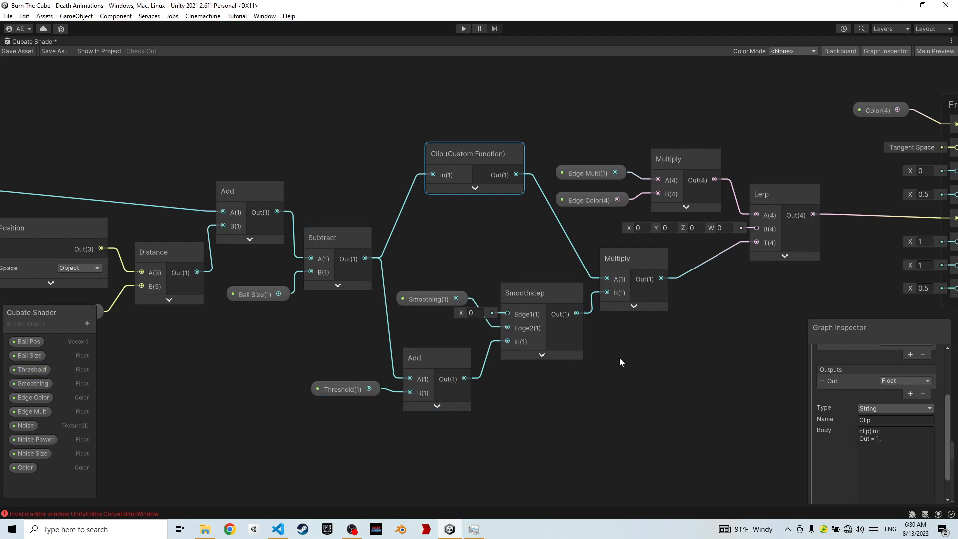
drag(347, 301, 564, 394)
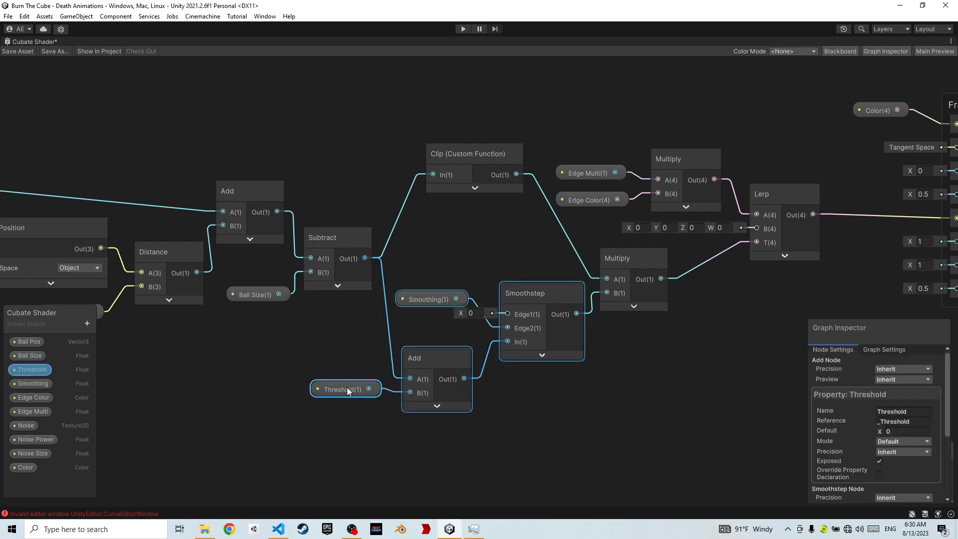
Move the Smoothstep node slightly upward and follow its output into the Multiply node that combines it with Clip
click(520, 376)
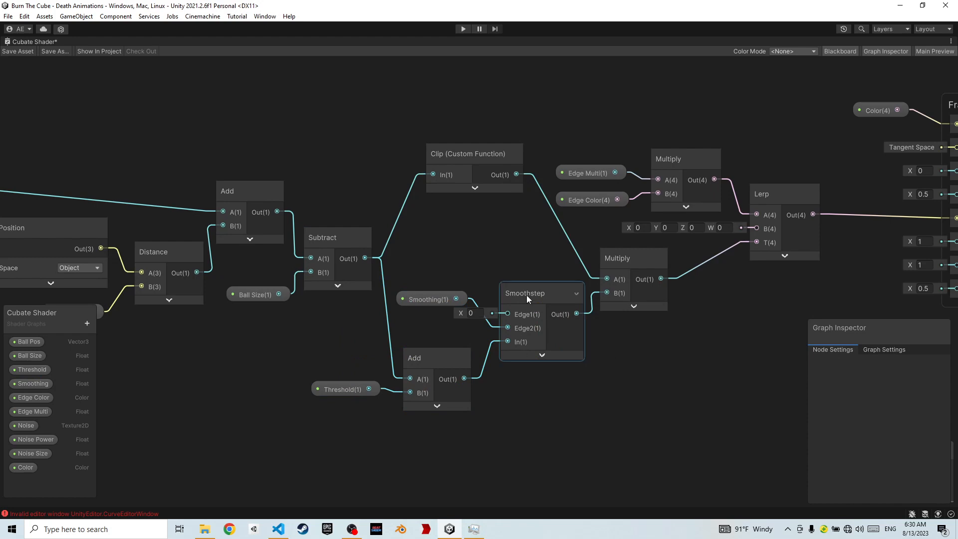
drag(526, 295, 528, 289)
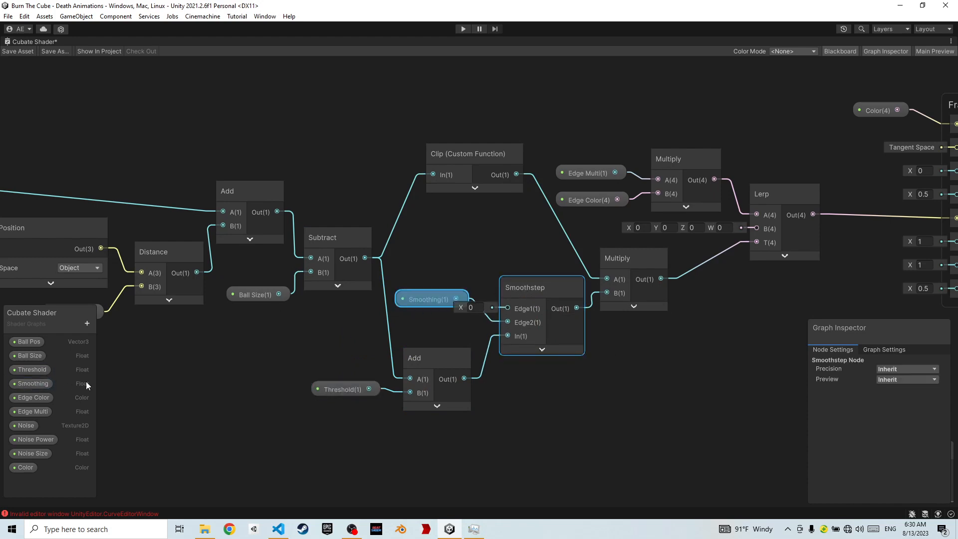
middle_drag(623, 360, 551, 370)
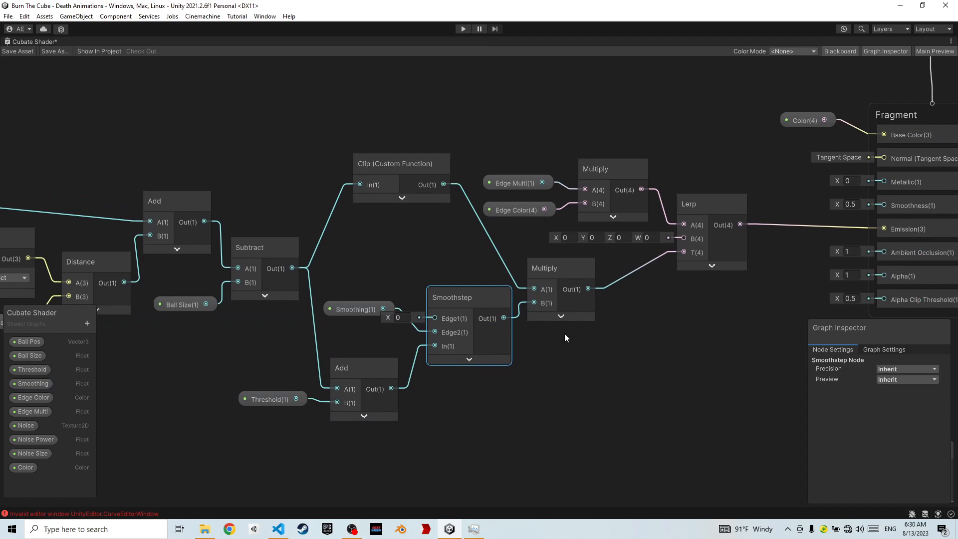
middle_drag(574, 328, 522, 329)
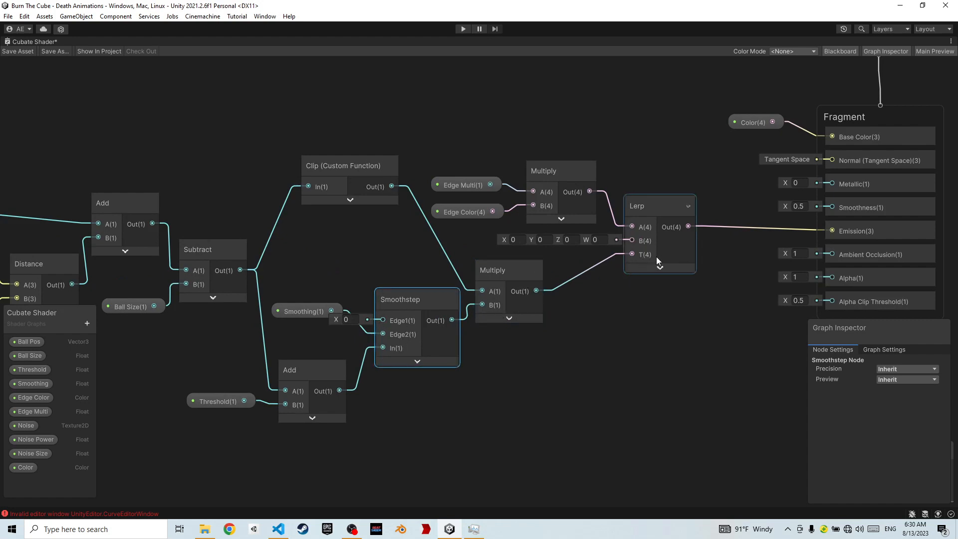
Inspect the Edge Color and Edge Multi properties that are multiplied together to feed the Lerp node
middle_drag(641, 163, 486, 175)
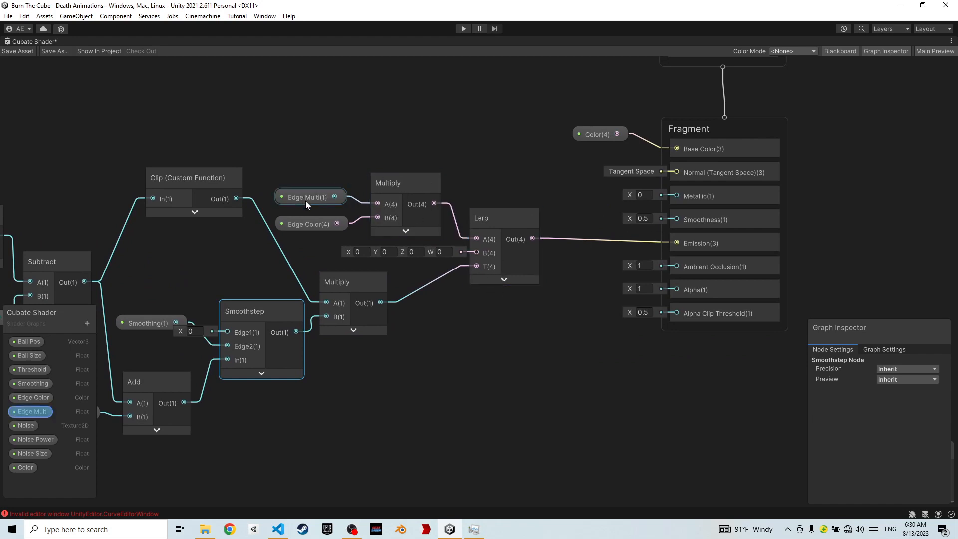
click(310, 221)
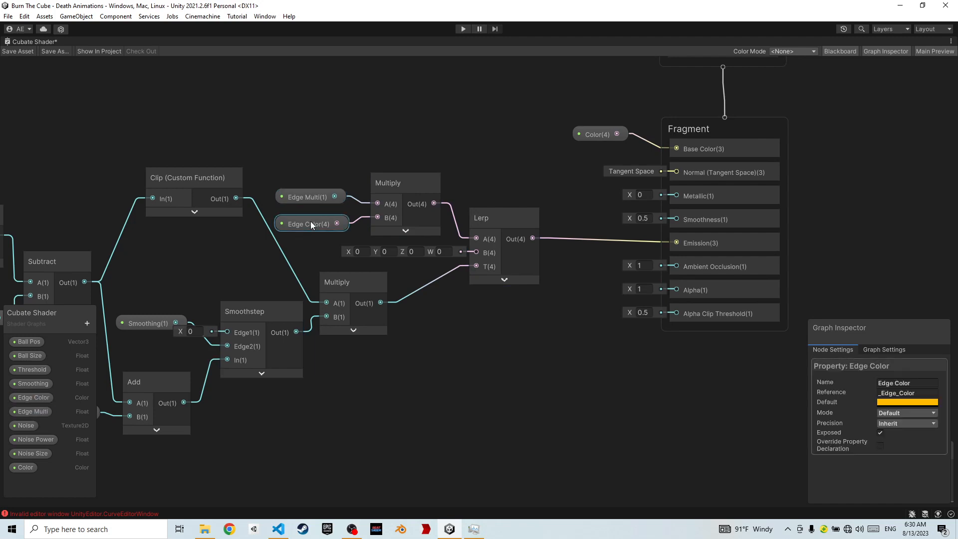
click(308, 199)
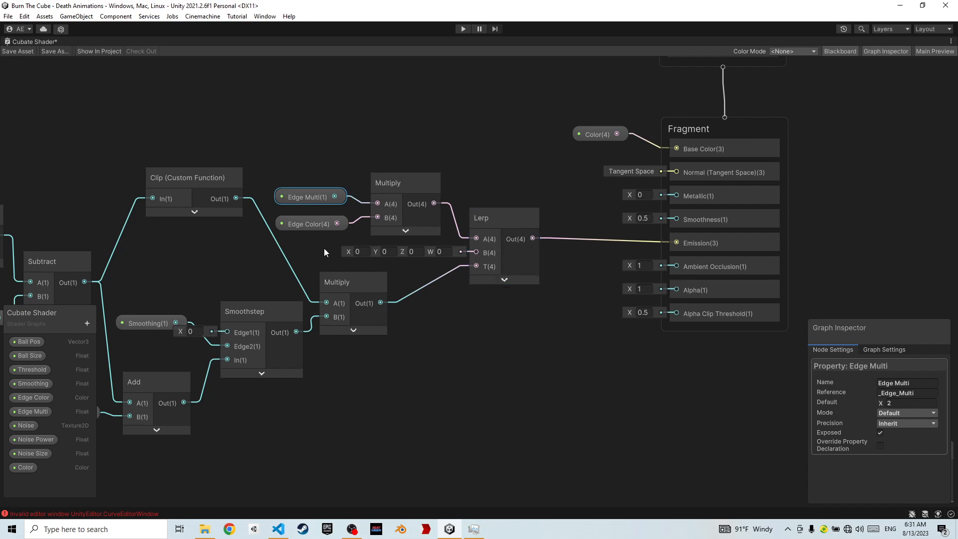
Examine the Lerp output going into the Fragment's Emission and the Color property feeding its Base Color
scroll(422, 332, down, 4)
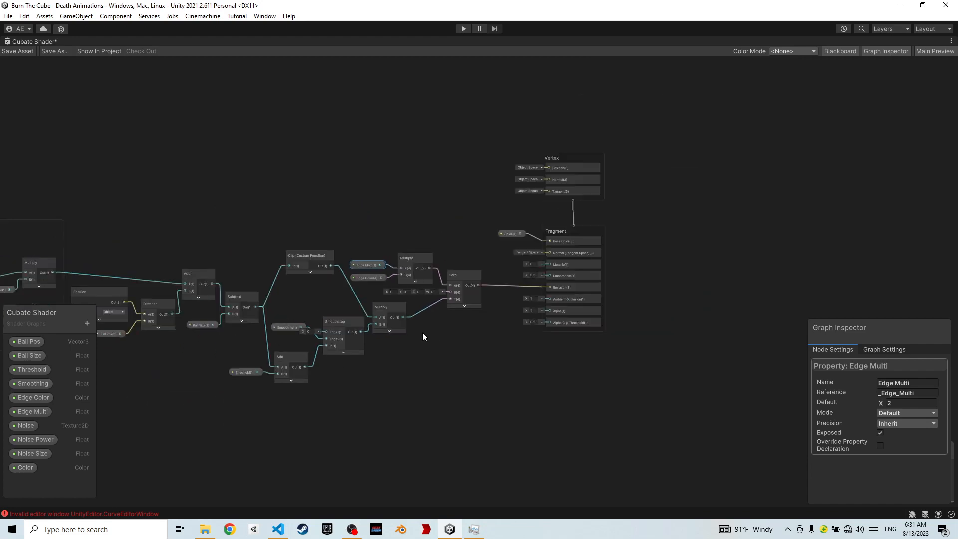
scroll(588, 287, up, 2)
scroll(601, 287, up, 3)
scroll(601, 287, up, 1)
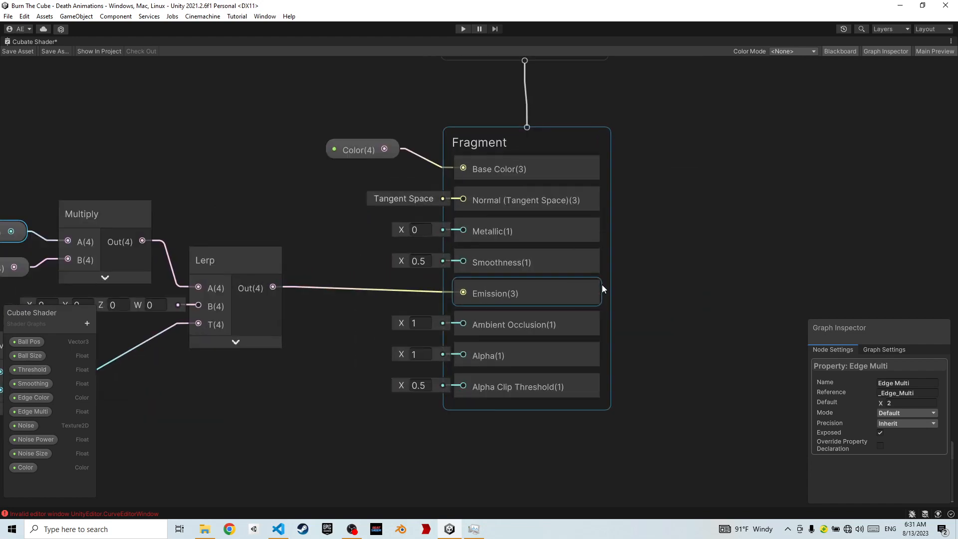
scroll(601, 286, down, 1)
click(410, 167)
scroll(331, 309, down, 2)
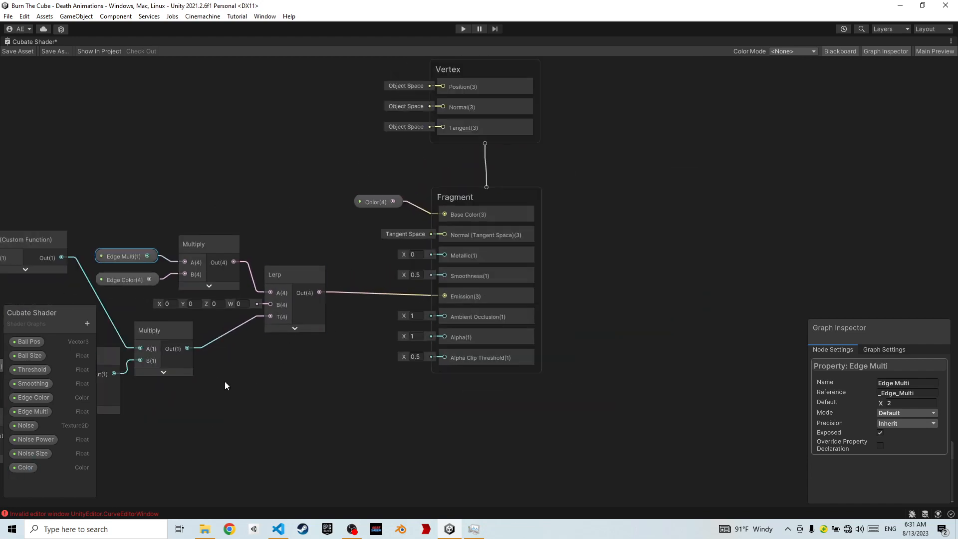
Survey the whole Cubate Shader graph from the Get Noise group to the Vertex and Fragment blocks
scroll(225, 381, down, 1)
middle_drag(225, 381, 426, 362)
scroll(425, 362, down, 2)
middle_drag(348, 357, 671, 255)
scroll(483, 266, down, 2)
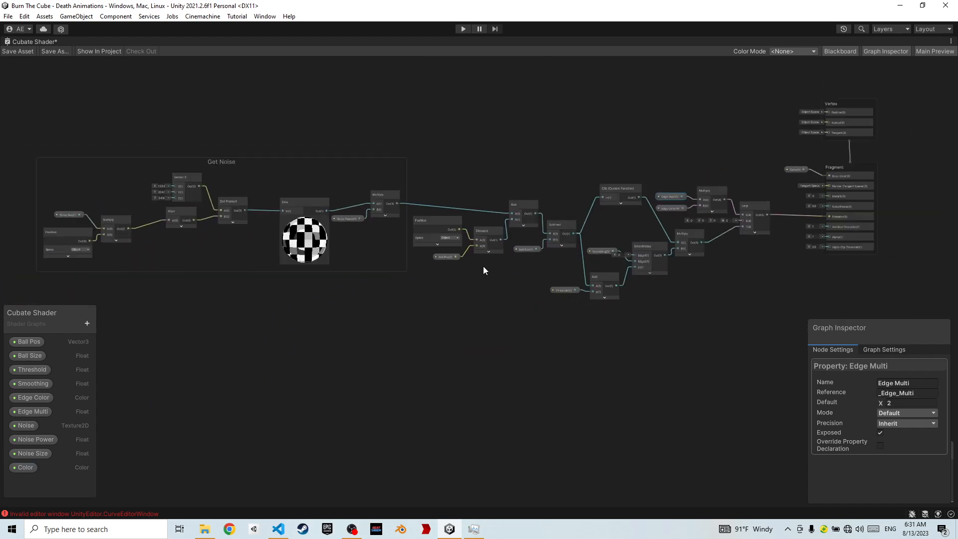
Restore the shader graph from its maximized view and switch to Visual Studio Code to show the HandleDeath.cs script
key(shift+space)
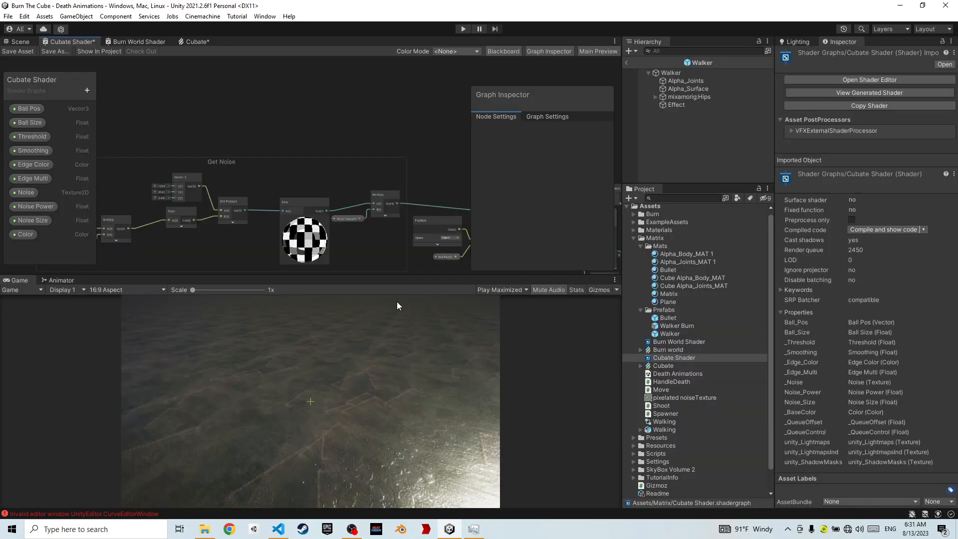
mouse_move(278, 529)
click(283, 504)
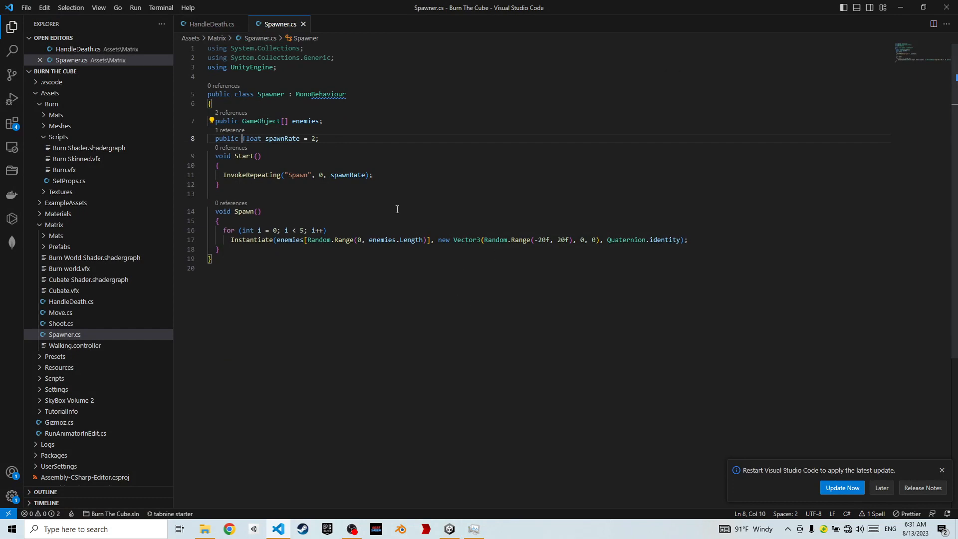
click(200, 24)
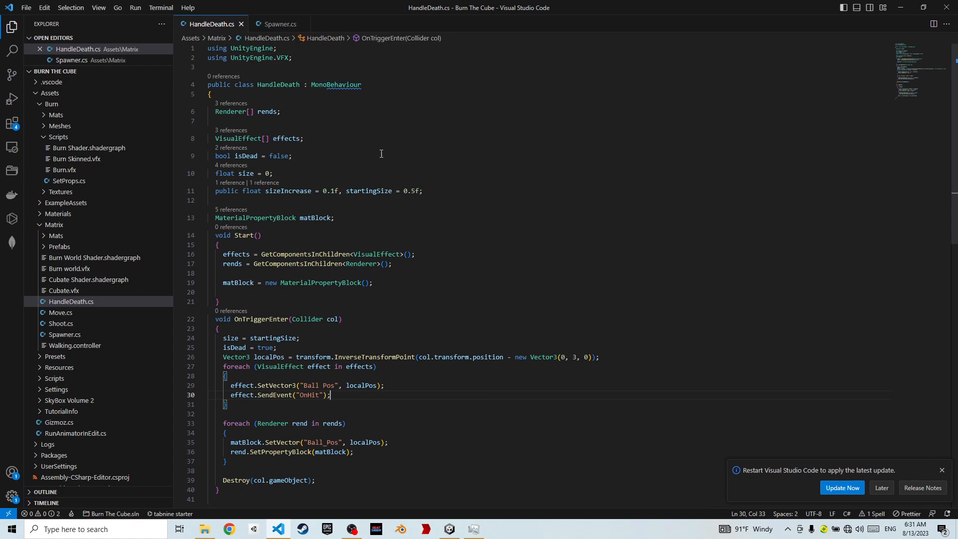
Examine the Start method in HandleDeath.cs, highlighting the effects array and the matBlock assignment
scroll(359, 125, down, 5)
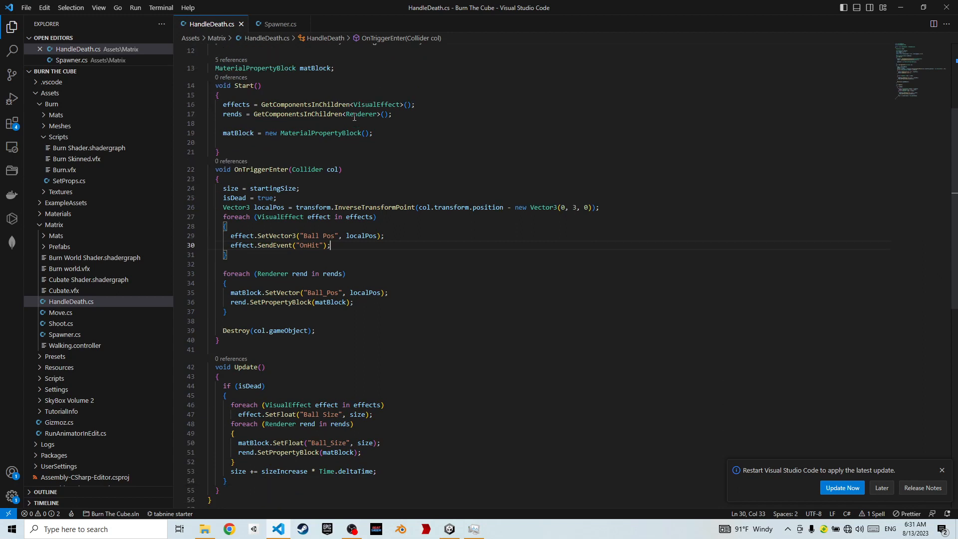
scroll(348, 117, up, 1)
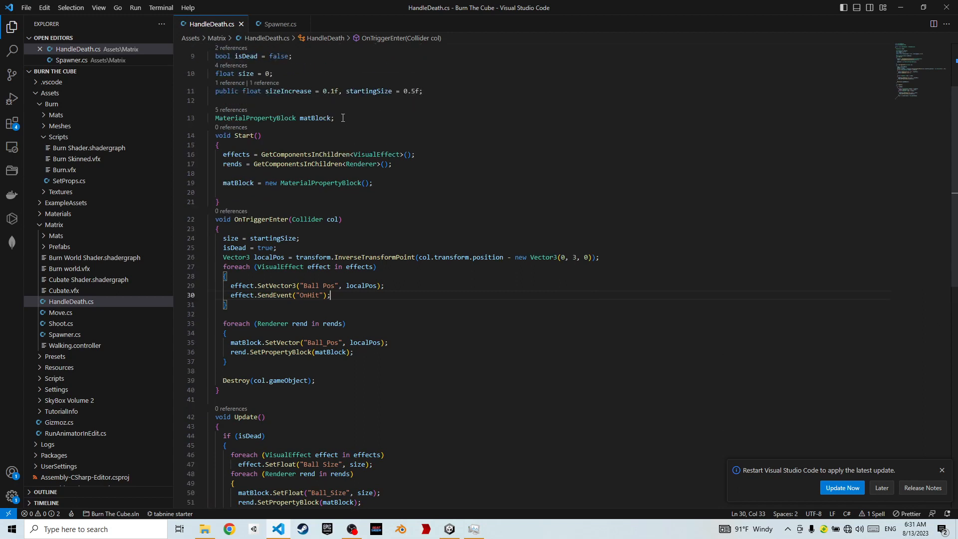
click(241, 154)
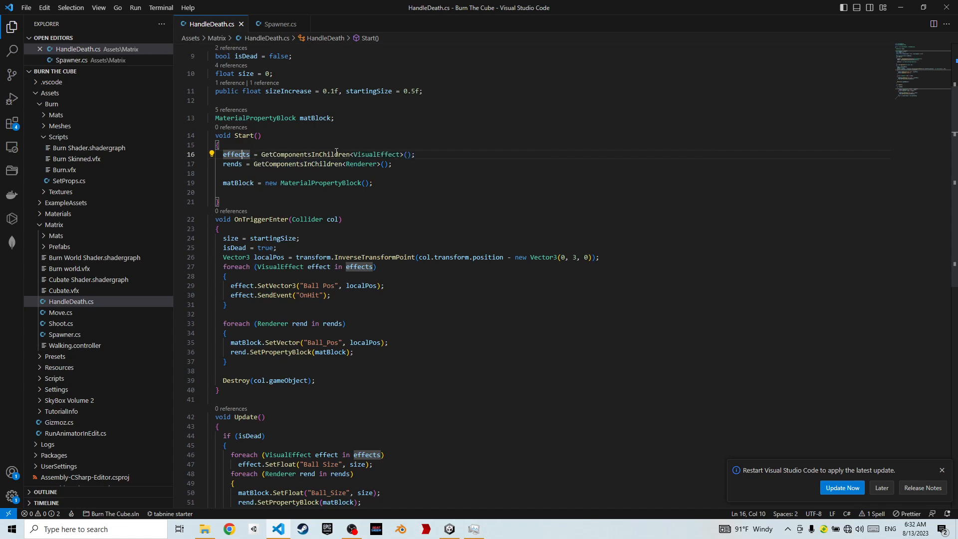
double_click(237, 183)
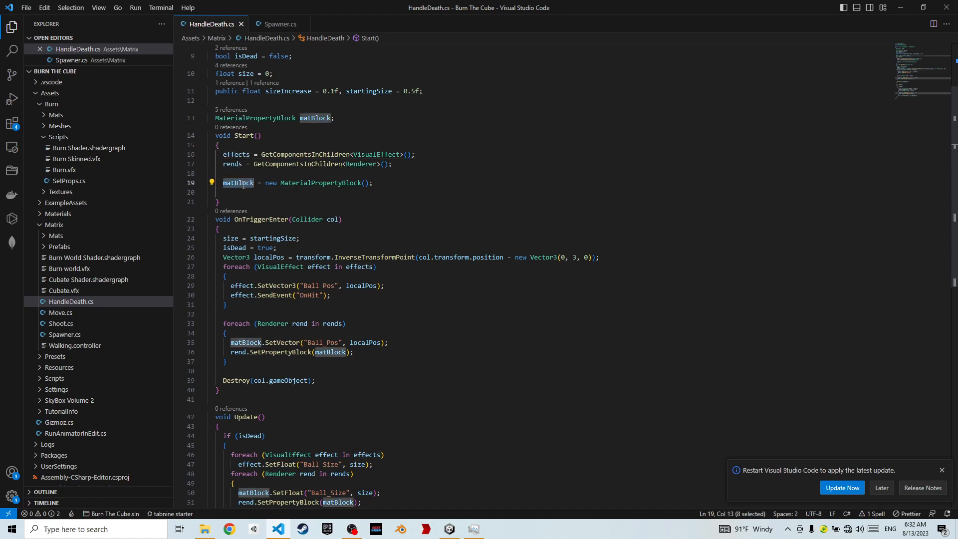
Highlight size and startingSize in OnTriggerEnter and check the startingSize declaration among the class fields
scroll(239, 179, down, 4)
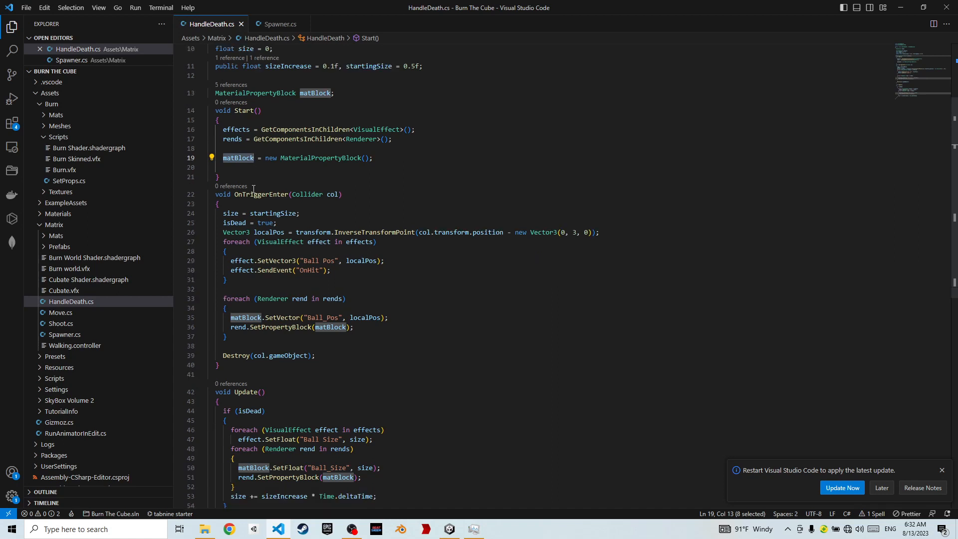
scroll(254, 187, up, 1)
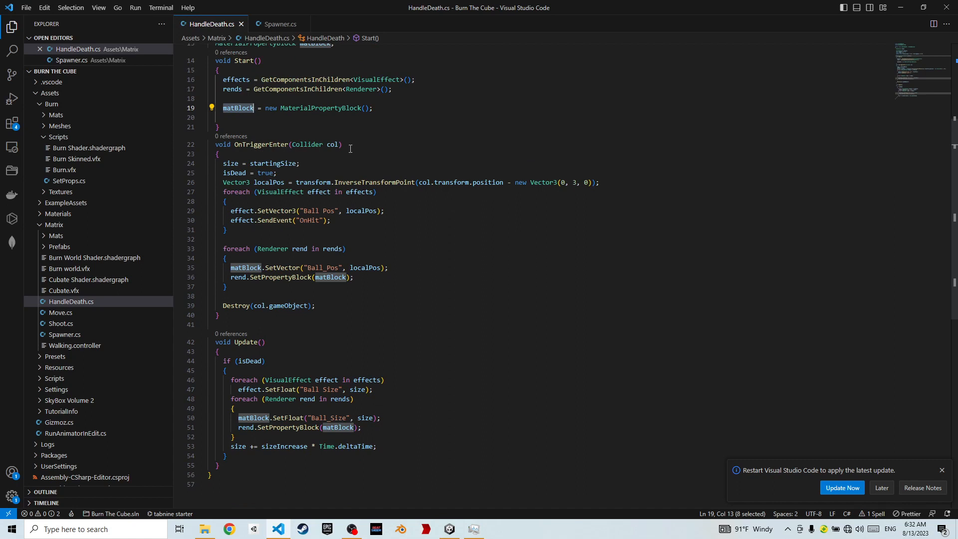
double_click(234, 164)
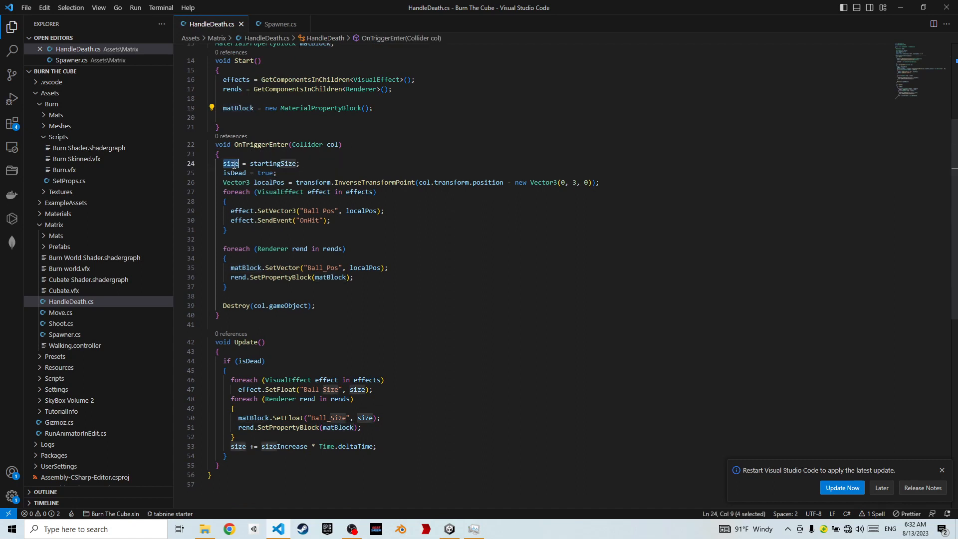
double_click(273, 164)
scroll(287, 165, up, 6)
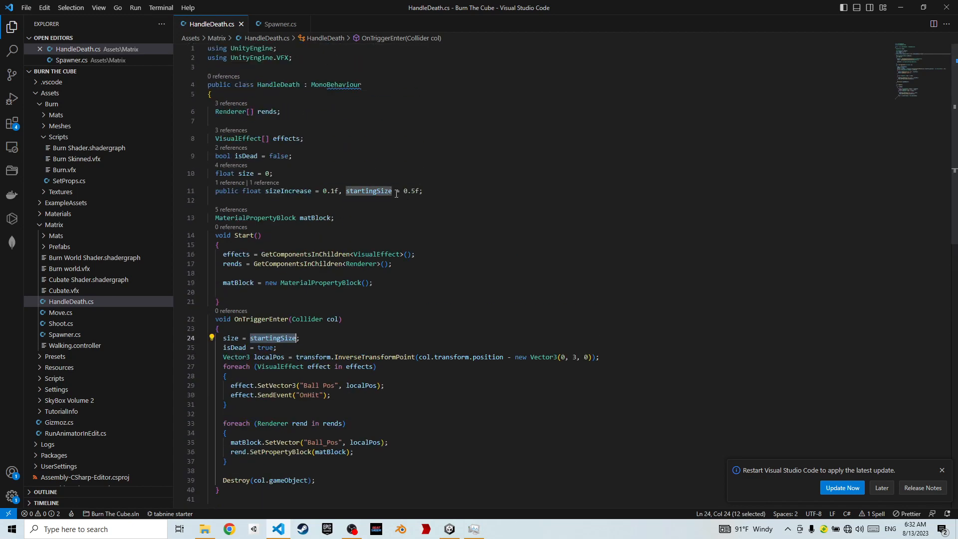
mouse_move(383, 193)
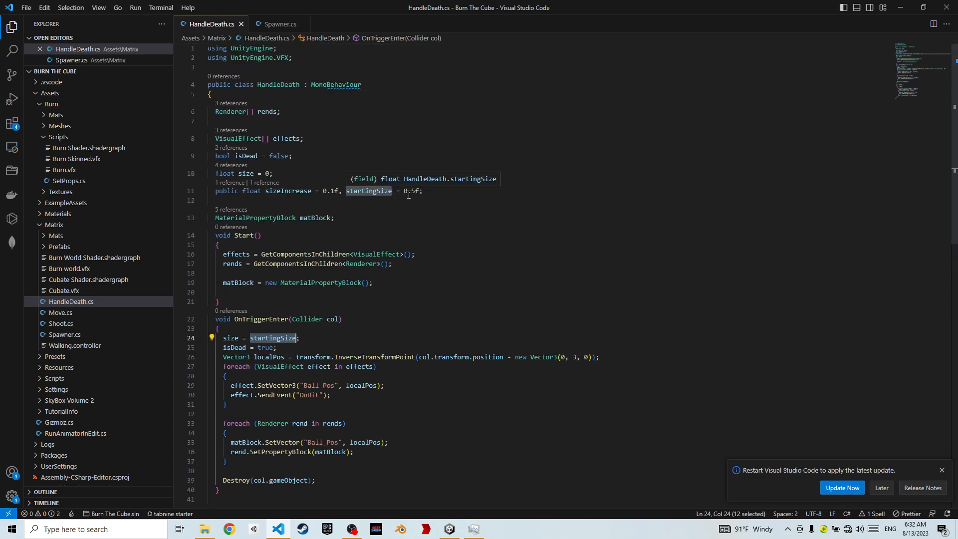
Highlight isDead in OnTriggerEnter to trace how the flag is used in the Update method
scroll(409, 195, down, 1)
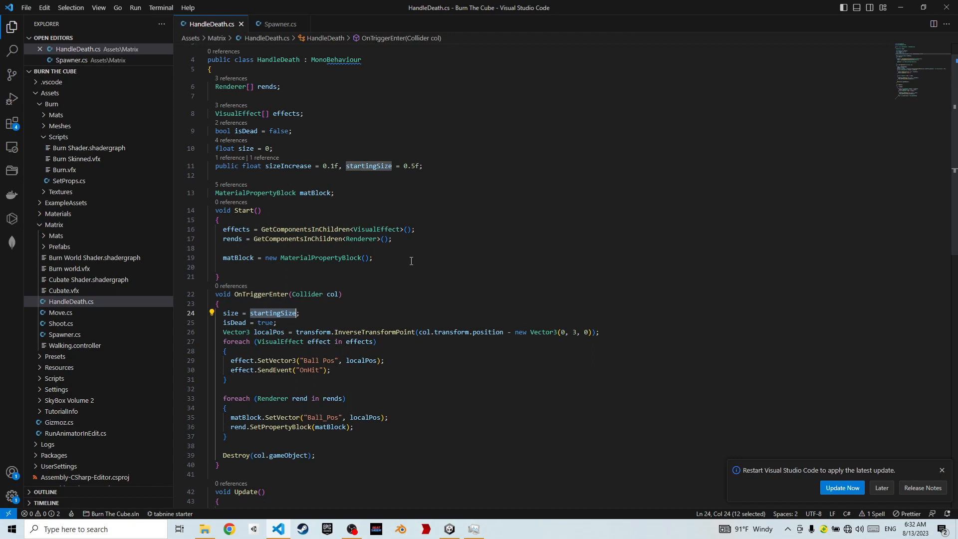
scroll(406, 261, down, 3)
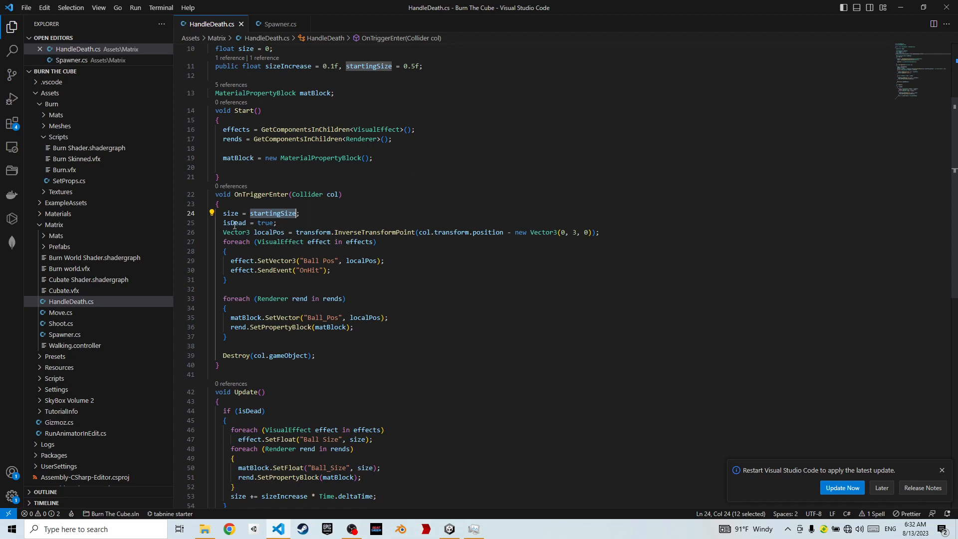
double_click(234, 223)
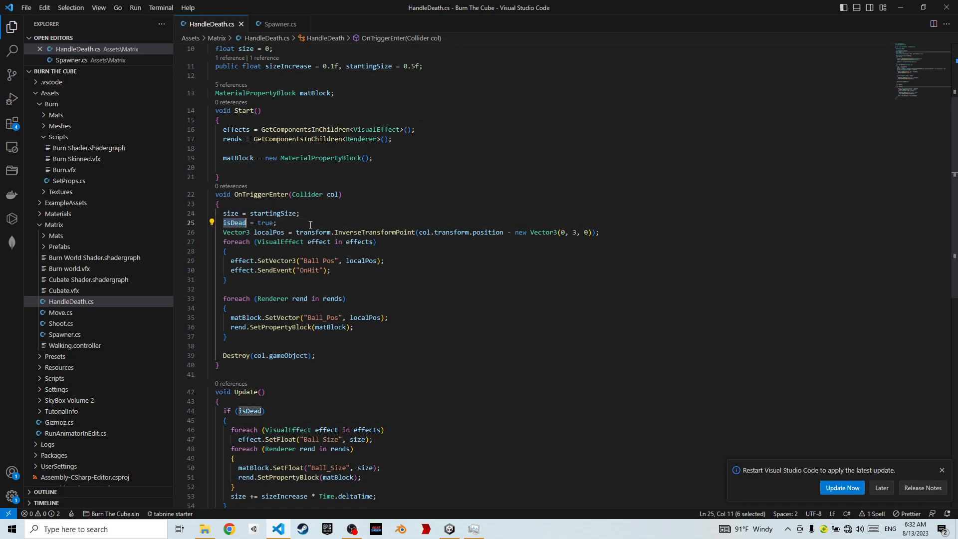
scroll(310, 225, down, 2)
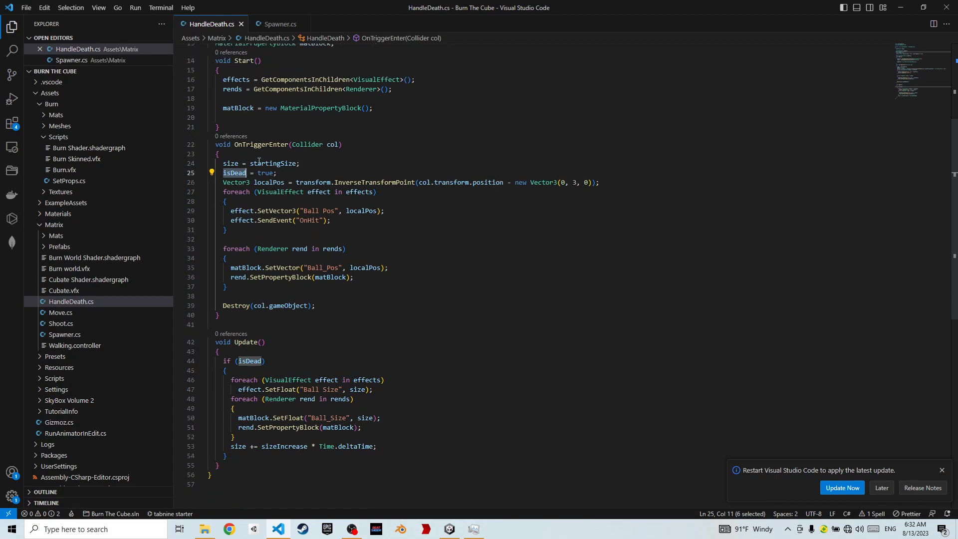
Highlight localPos, col.transform.position and the col parameter to examine how the hit position is converted to local space
double_click(277, 182)
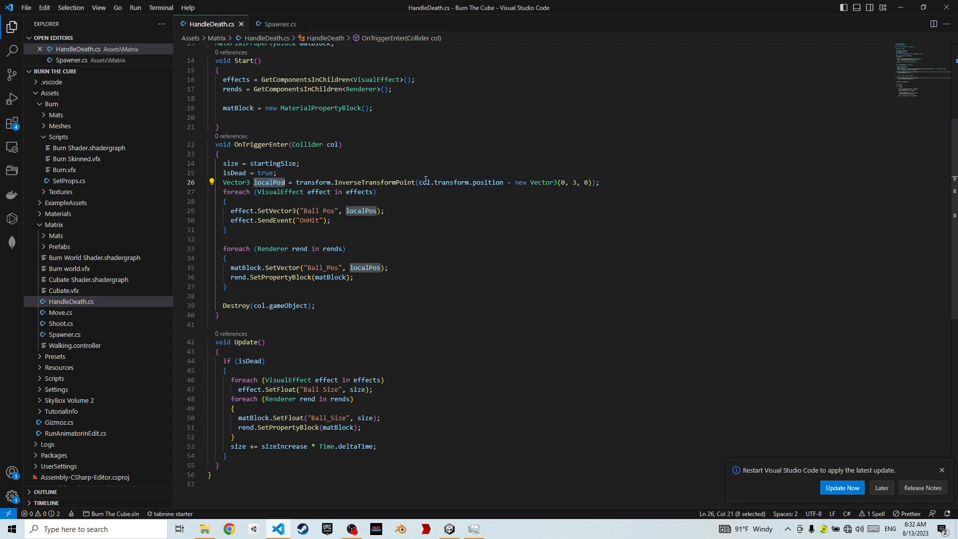
drag(422, 182, 495, 183)
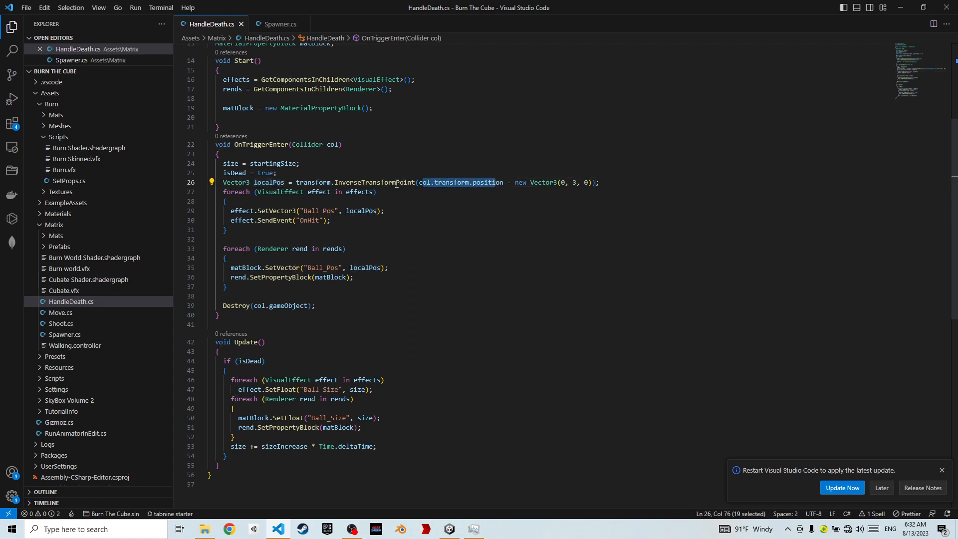
double_click(332, 144)
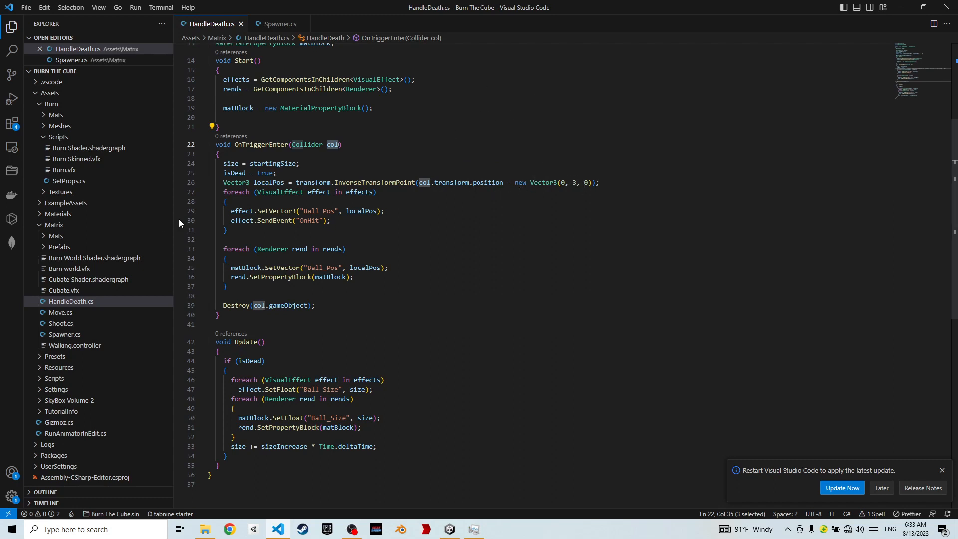
Examine the VisualEffect loop in OnTriggerEnter, highlighting localPos in the SetVector3 call and the "OnHit" event name
click(319, 192)
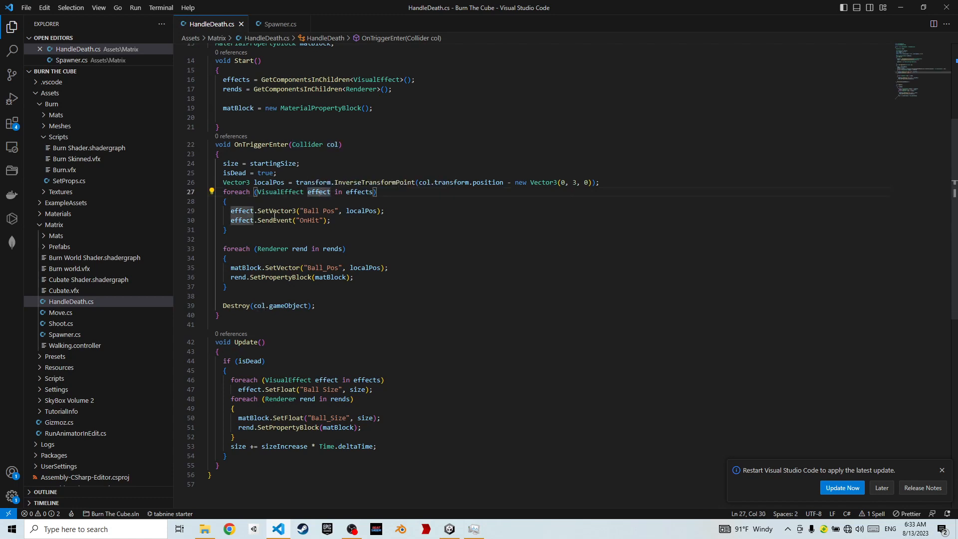
double_click(361, 210)
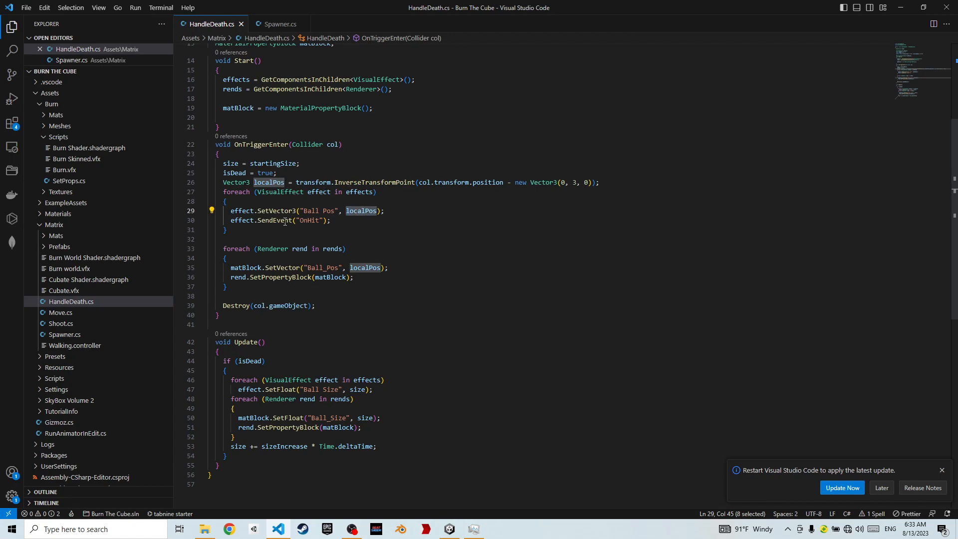
right_click(285, 222)
key(Escape)
double_click(313, 222)
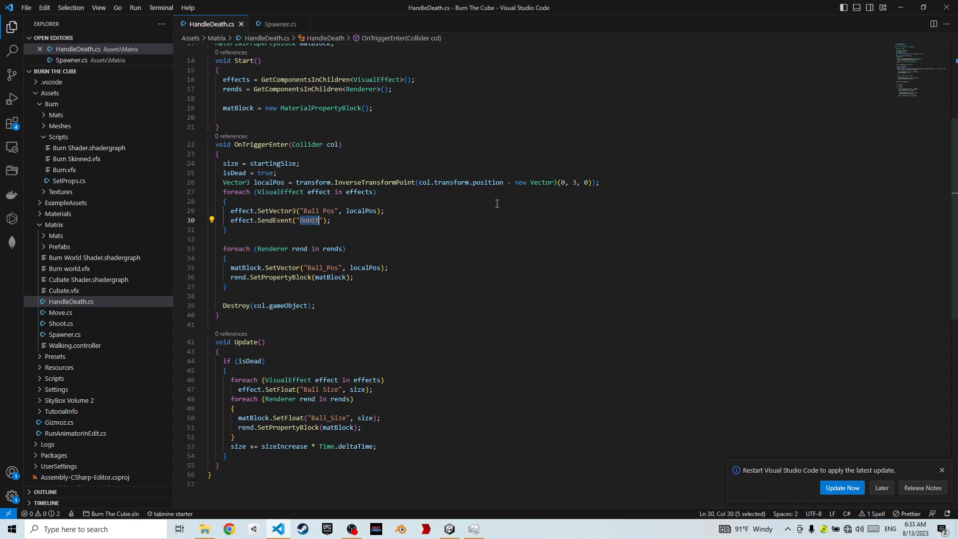
Highlight the "Ball_Pos" property name in the Renderer loop's matBlock.SetVector call
scroll(384, 228, down, 2)
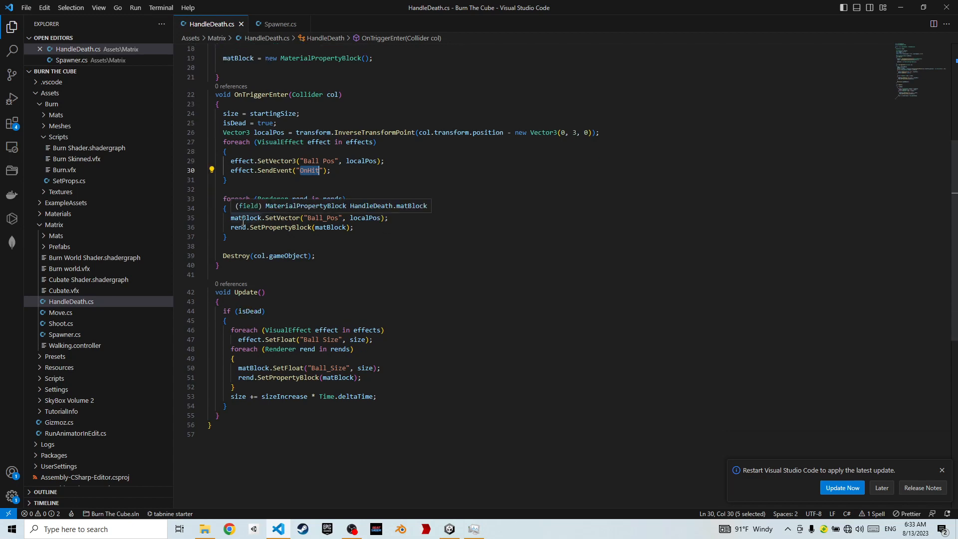
double_click(320, 218)
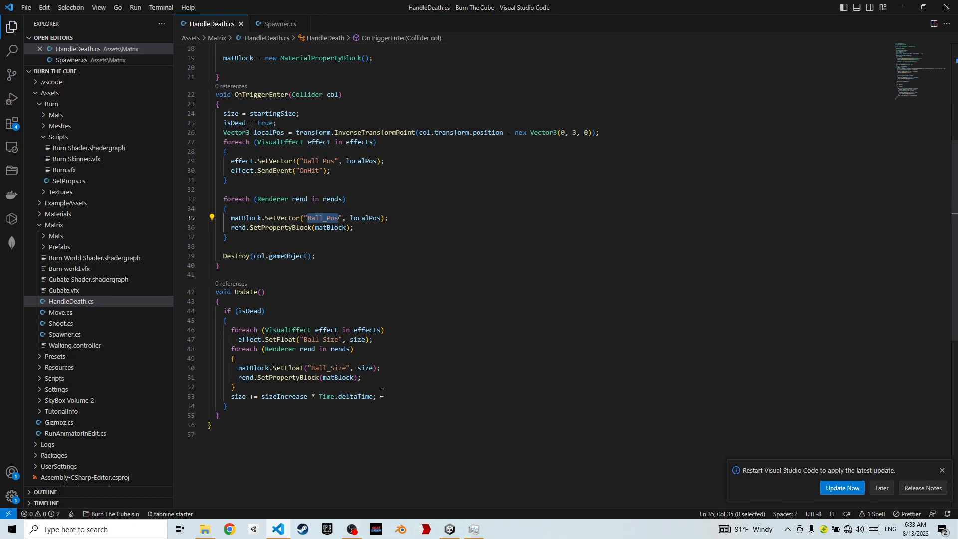
Switch to Unity and select the Ball Pos property in the Cubate Shader, highlighting its Reference name Ball_Pos
click(448, 528)
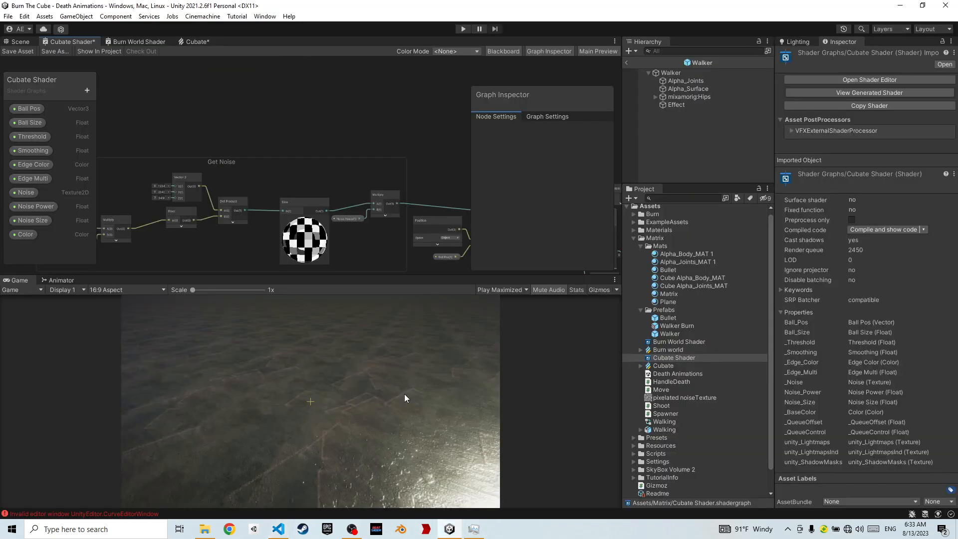
click(30, 110)
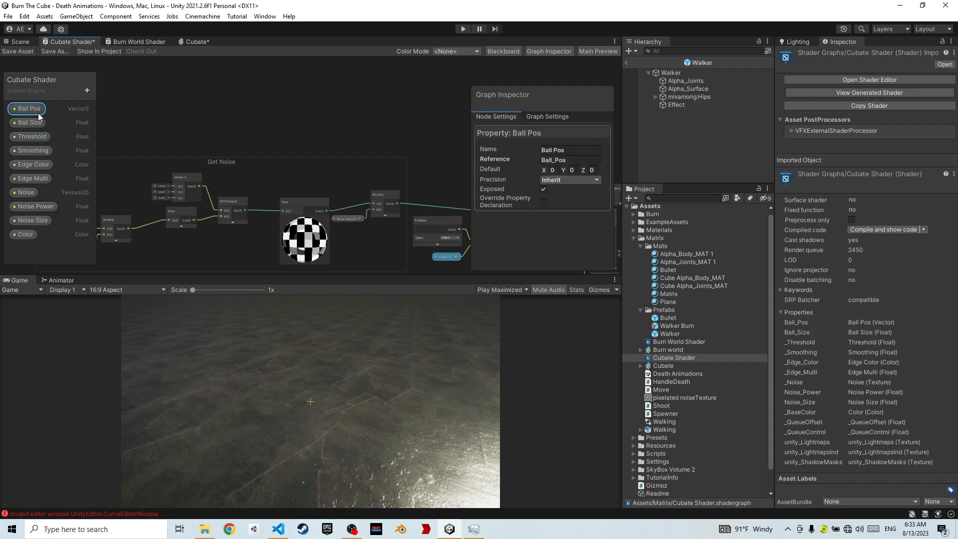
click(583, 160)
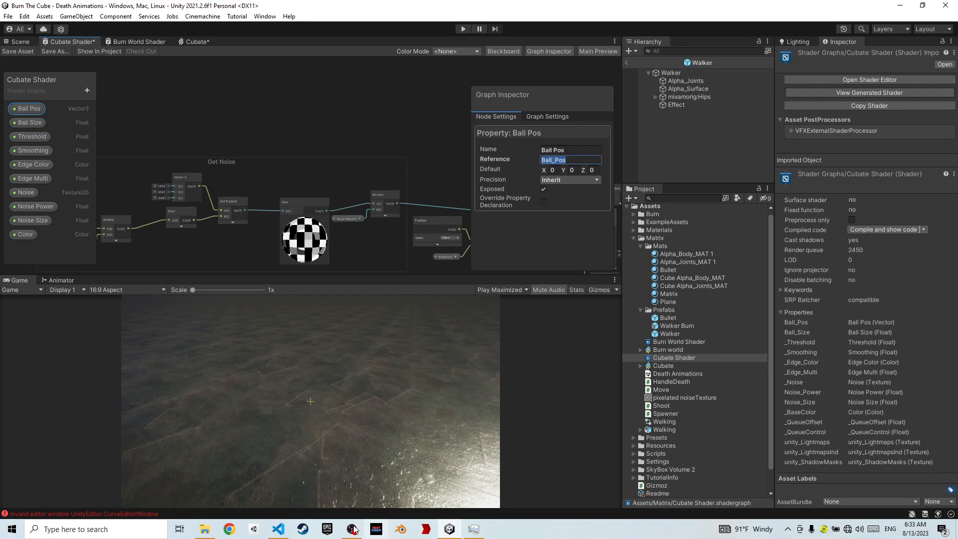
Switch back to HandleDeath.cs in Visual Studio Code, highlight matBlock in the SetVector call and go to the isDead block in Update
click(278, 529)
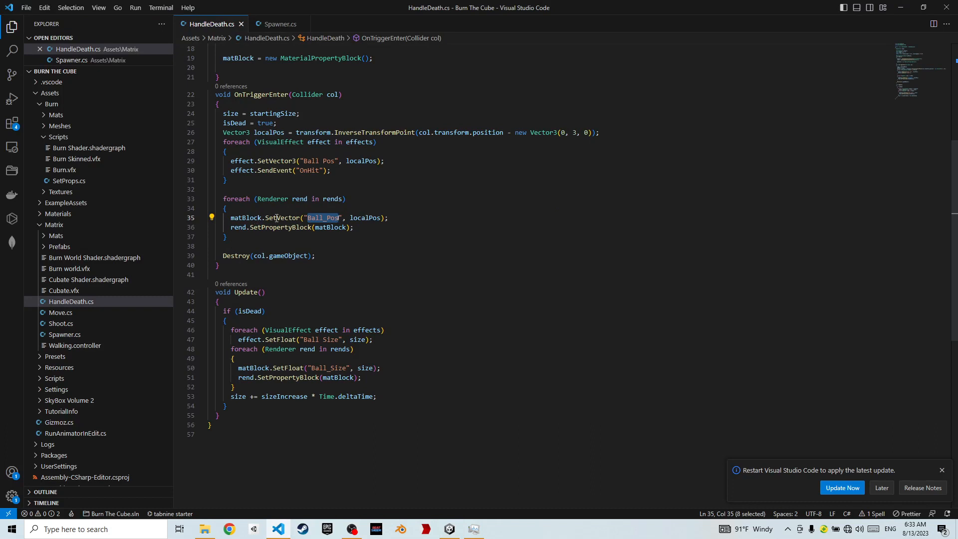
double_click(247, 218)
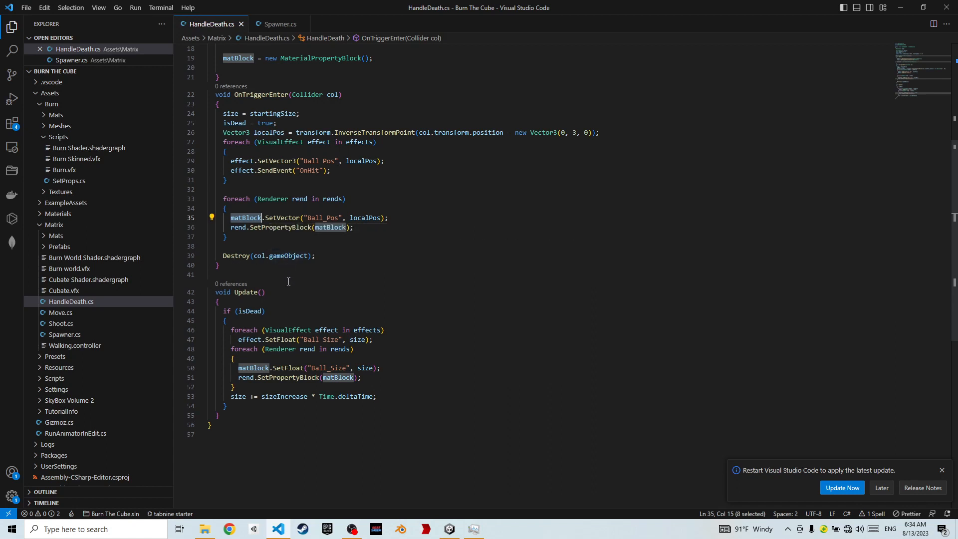
scroll(288, 281, down, 2)
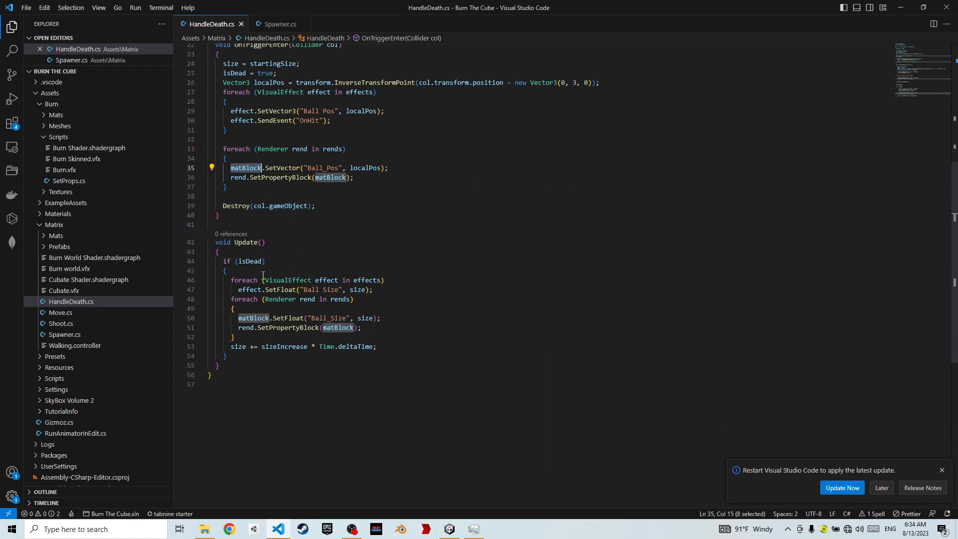
click(237, 272)
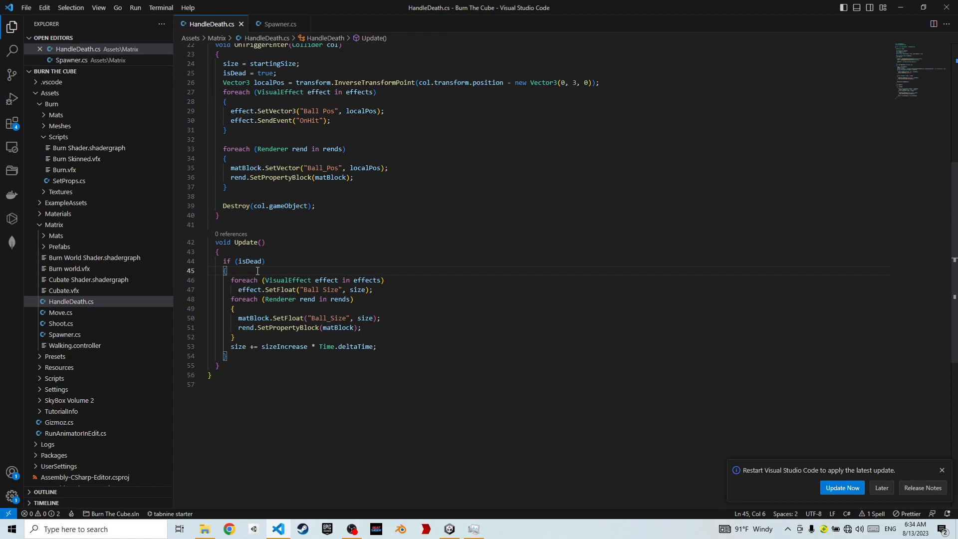
scroll(315, 361, down, 1)
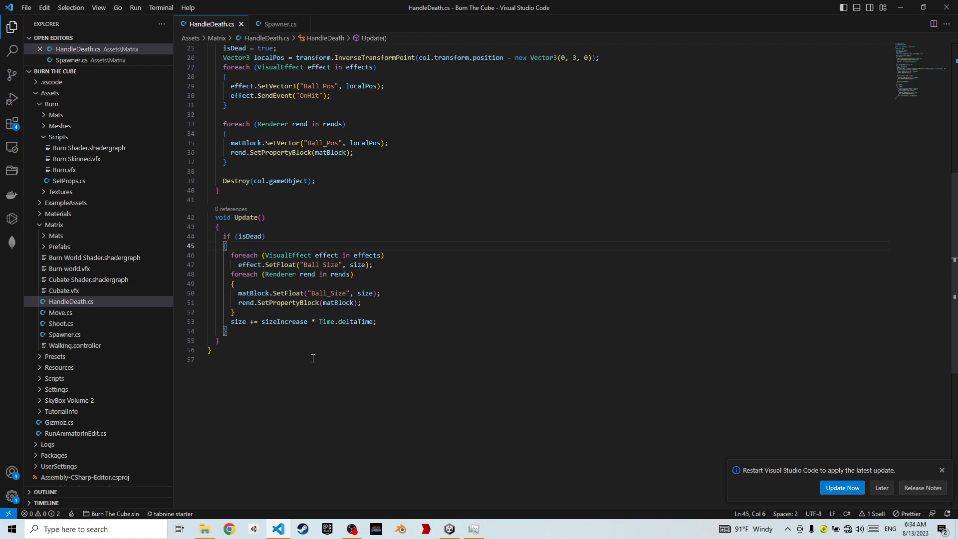
Highlight size, effect, matBlock and sizeIncrease in the Update method to examine how the ball size is passed on and increased
double_click(360, 264)
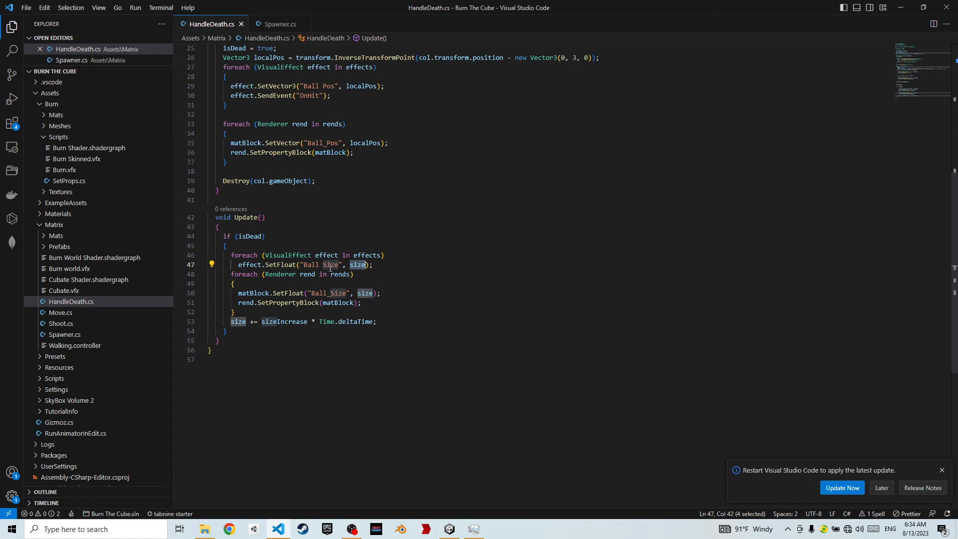
double_click(255, 264)
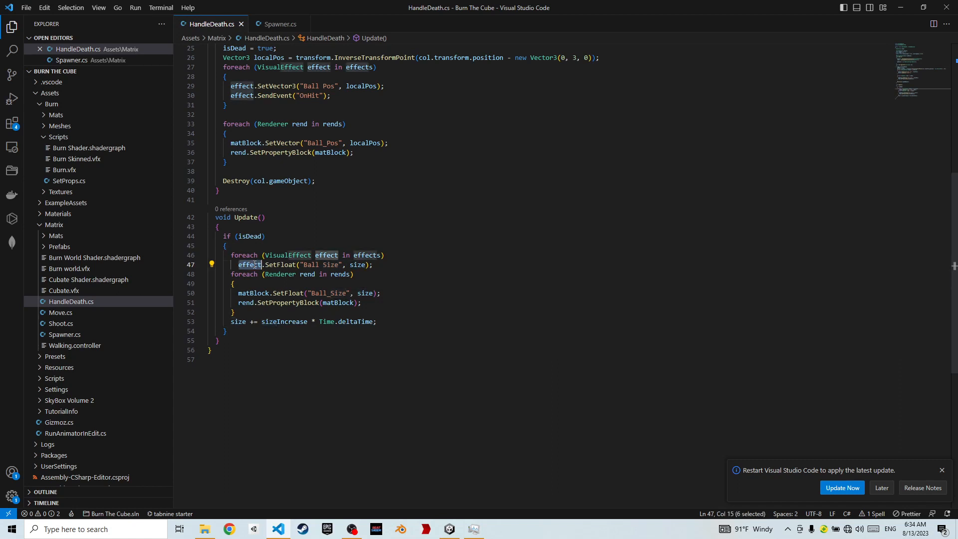
double_click(253, 294)
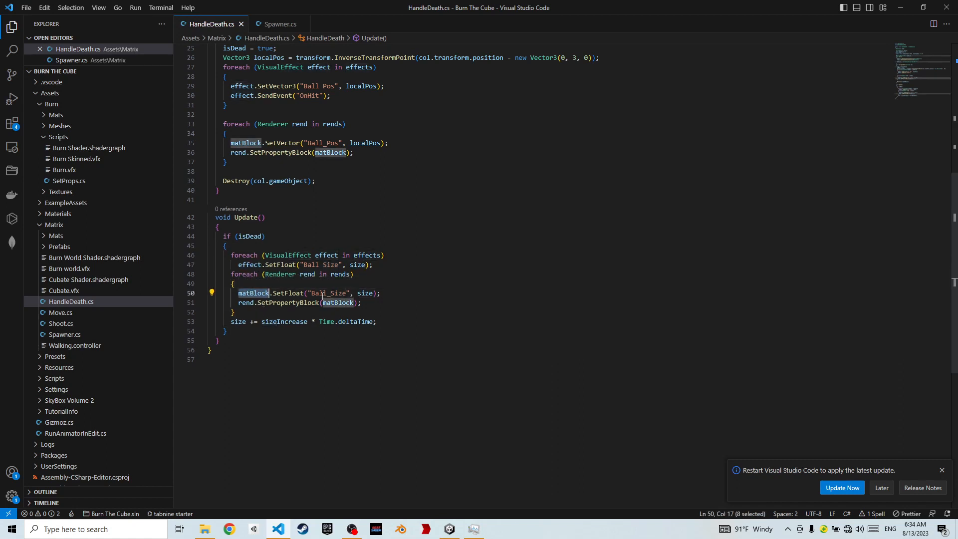
double_click(358, 265)
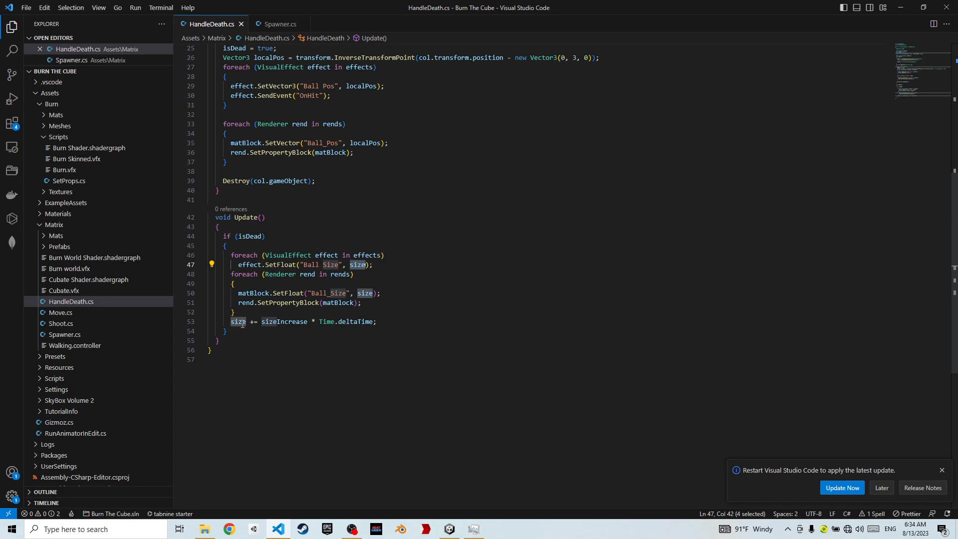
click(288, 322)
double_click(288, 322)
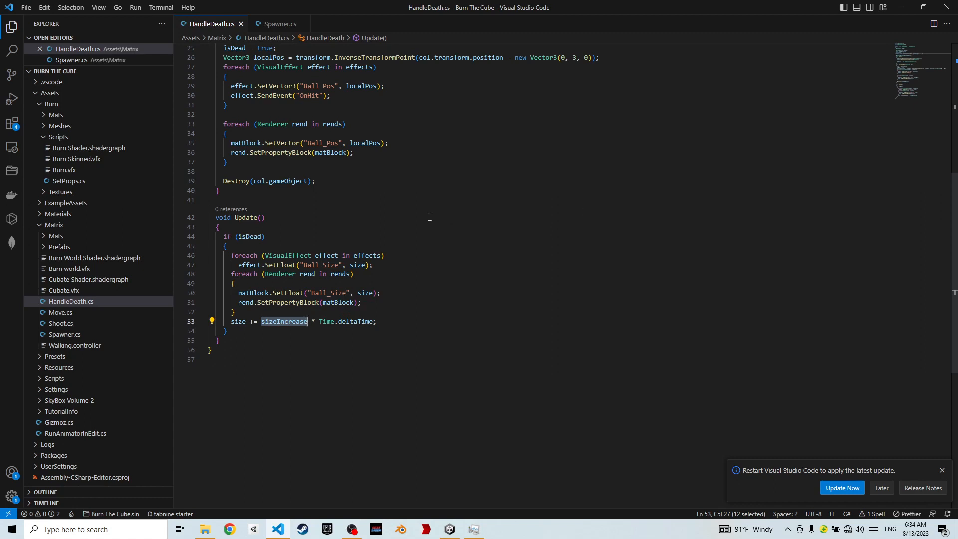
Highlight the Destroy call on col.gameObject at the end of OnTriggerEnter and review the method
scroll(248, 257, up, 1)
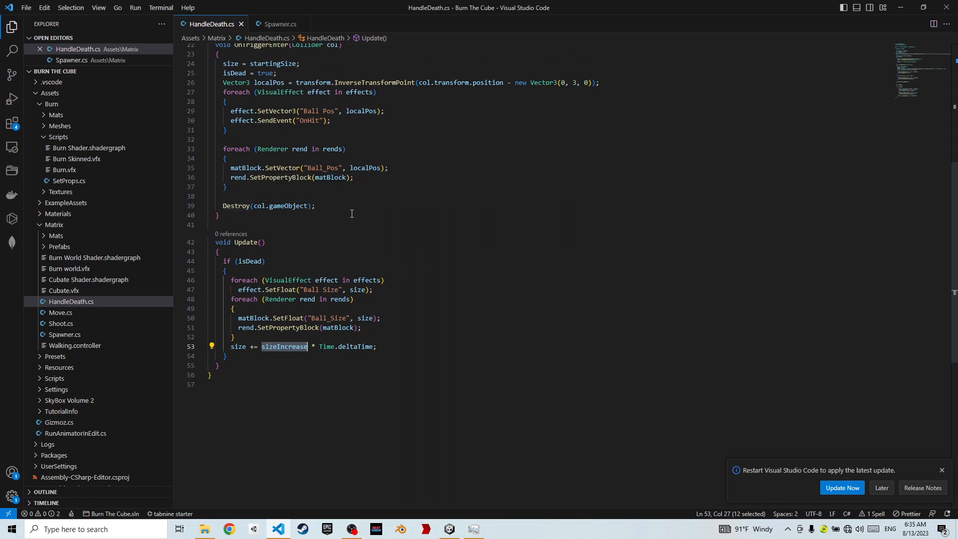
double_click(239, 206)
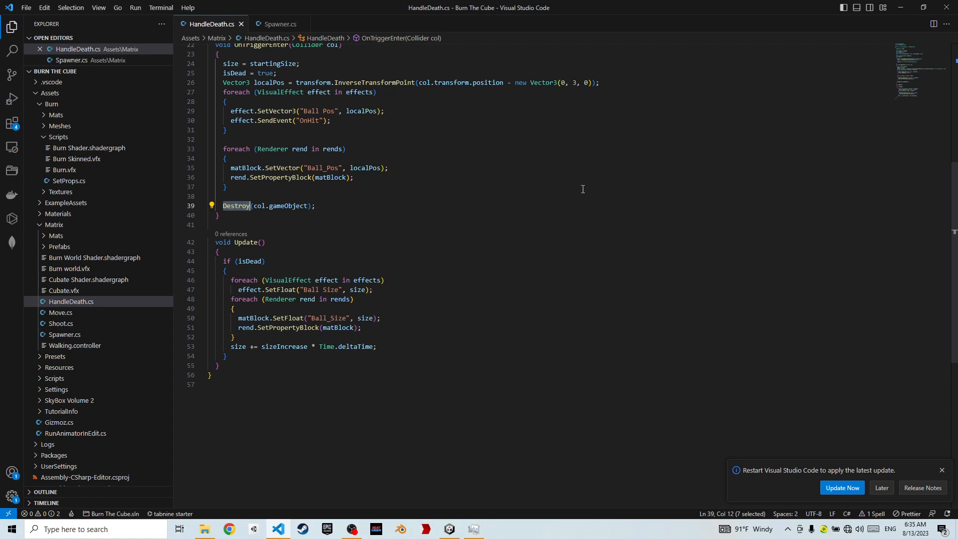
scroll(583, 189, up, 2)
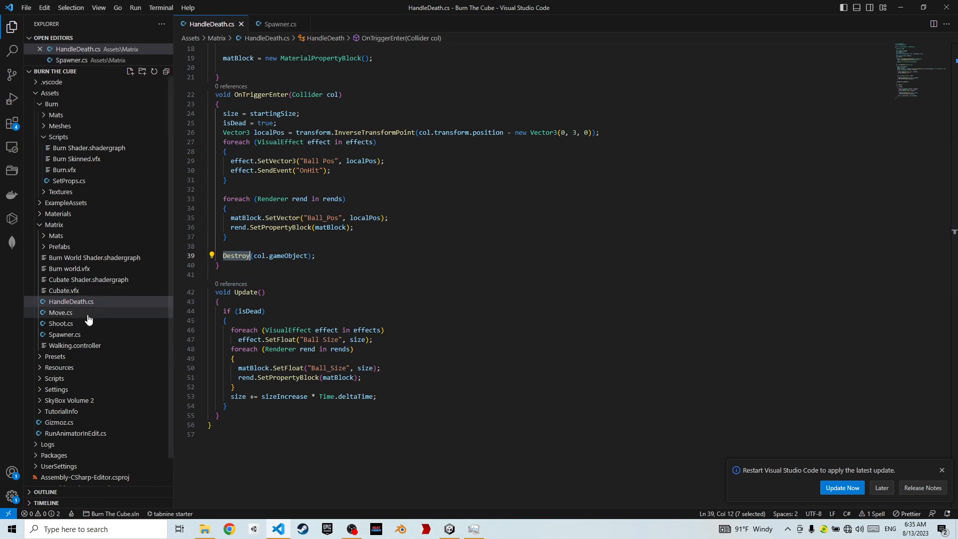
Switch to Unity, open the Burn world visual effect graph from the Matrix folder and maximize it, dismissing the node search
click(902, 10)
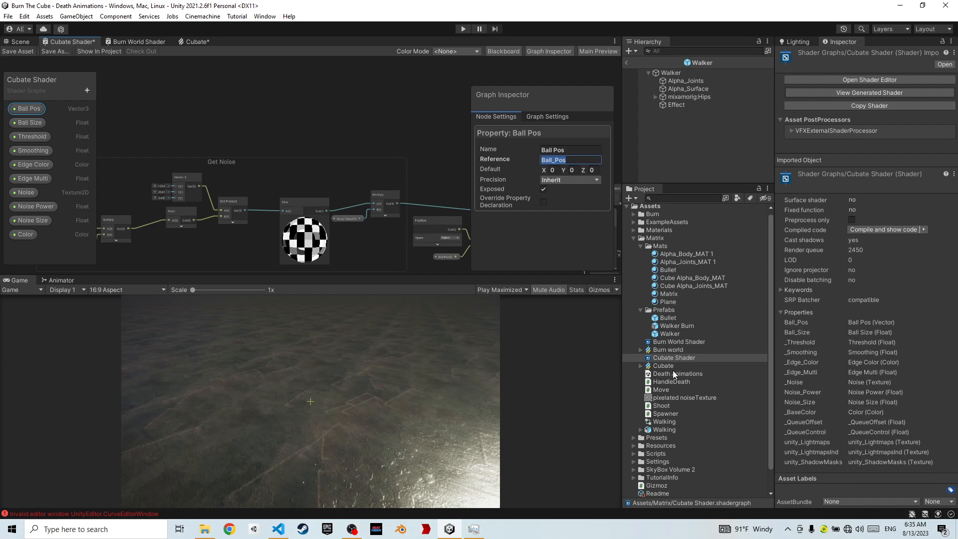
click(667, 350)
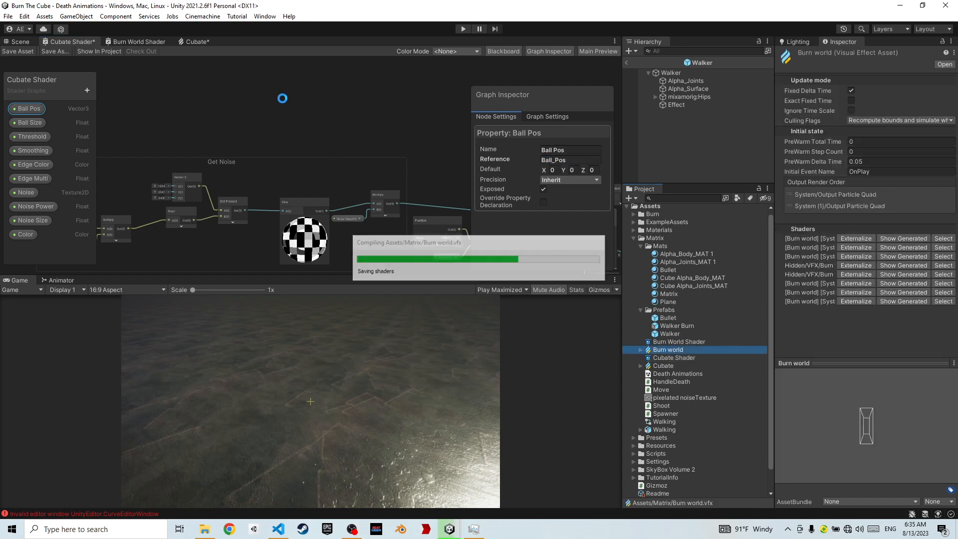
key(space)
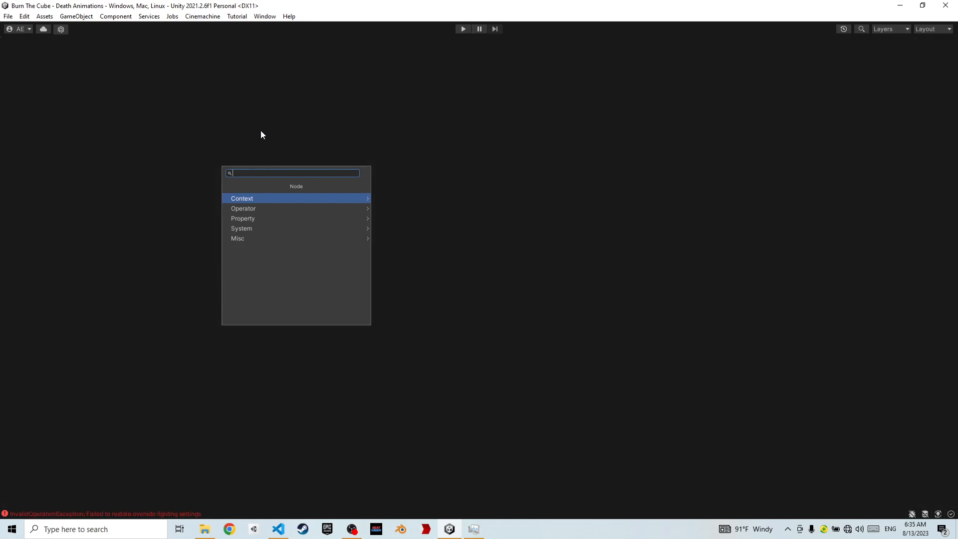
click(261, 128)
Examine the Set Velocity Random block in Burn world's Initialize Particle context and select the Y Velo node feeding it
scroll(280, 172, up, 6)
middle_drag(280, 173, 281, 302)
middle_drag(333, 177, 300, 218)
scroll(414, 228, up, 3)
middle_drag(418, 229, 350, 270)
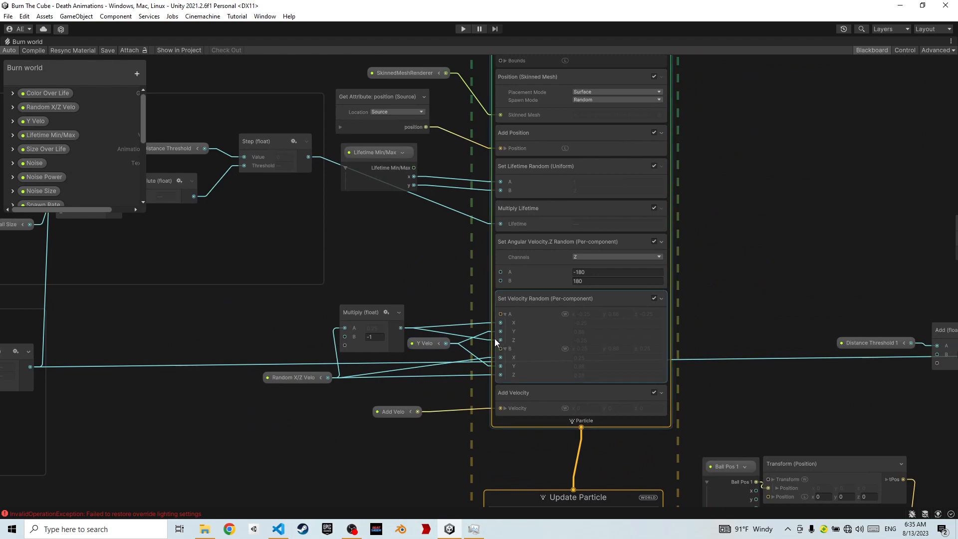
click(442, 344)
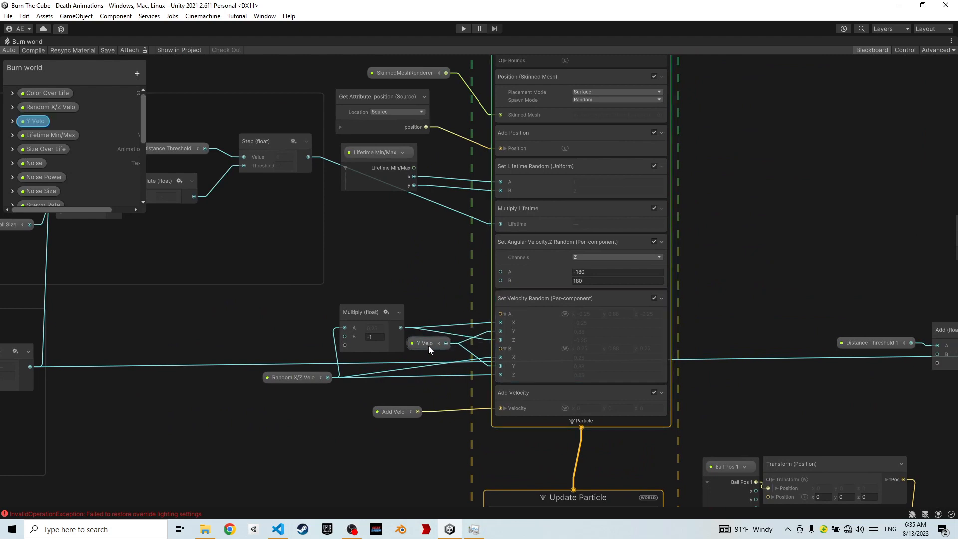
Examine the Adding Noise group in the Burn world graph, from the position attribute through the texture samples to the Noise Power multiplication
scroll(417, 297, down, 2)
middle_drag(340, 258, 703, 259)
scroll(231, 267, down, 3)
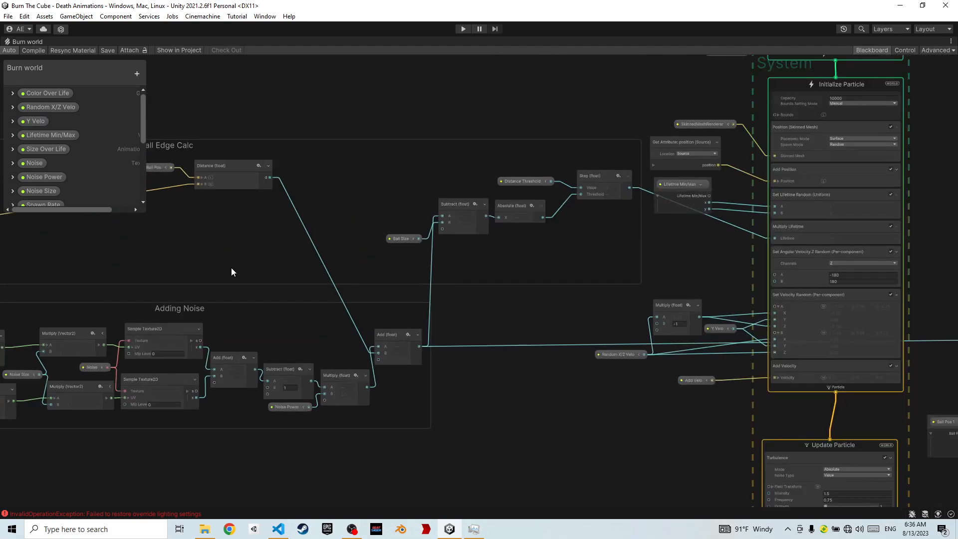
middle_drag(231, 267, 492, 238)
scroll(492, 238, up, 2)
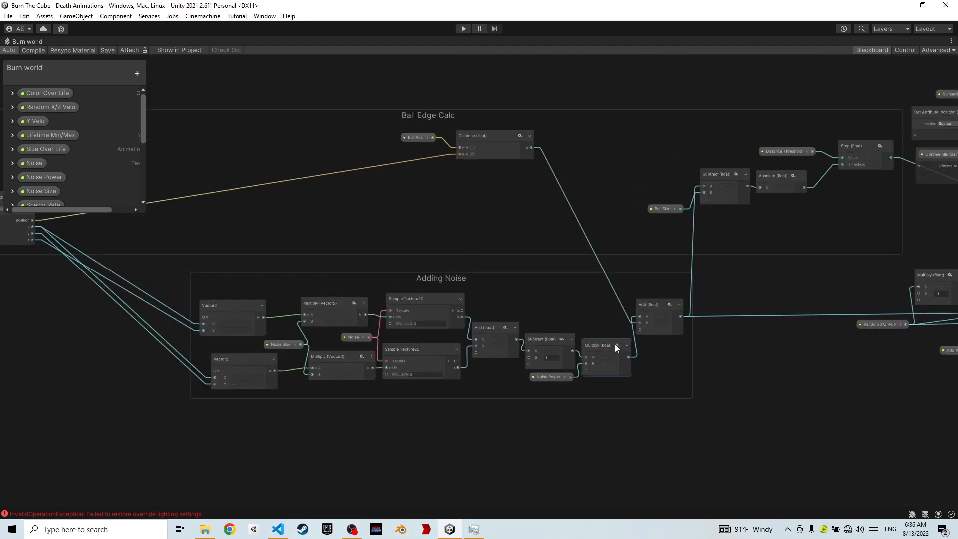
scroll(294, 347, up, 4)
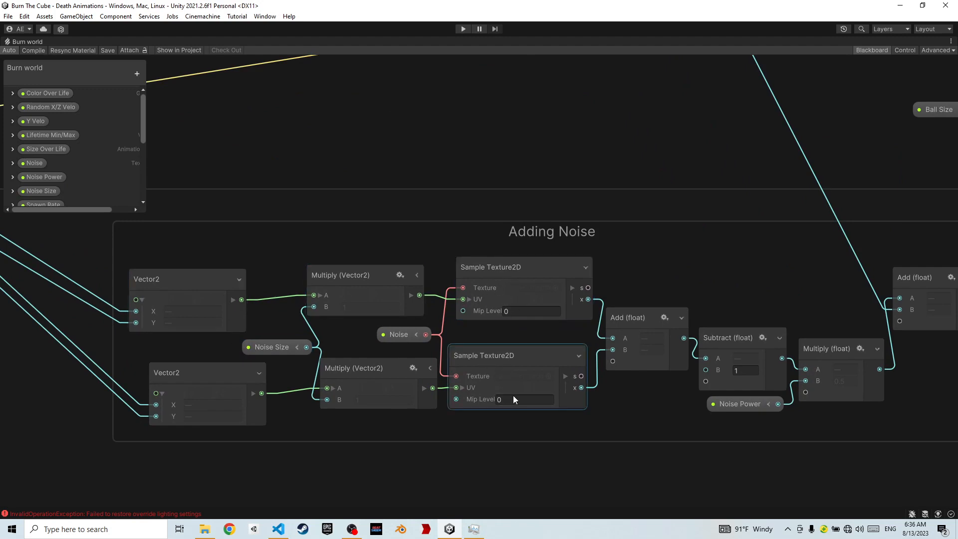
scroll(657, 325, down, 1)
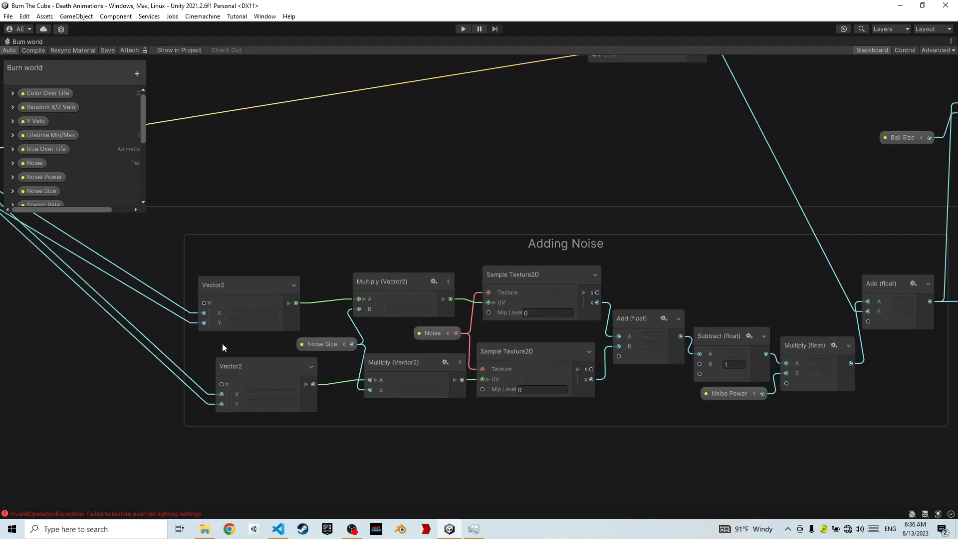
middle_drag(223, 343, 552, 432)
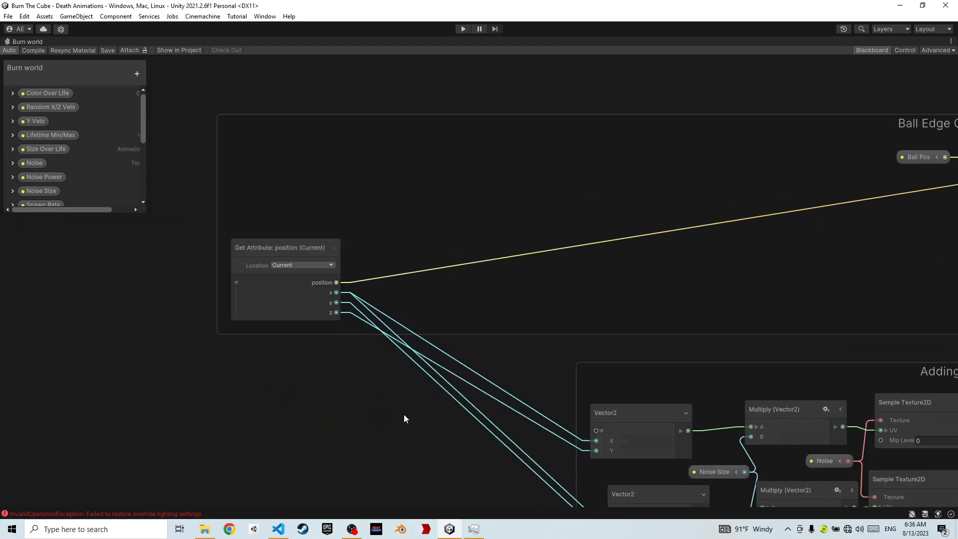
middle_drag(620, 475, 576, 330)
middle_drag(659, 350, 410, 343)
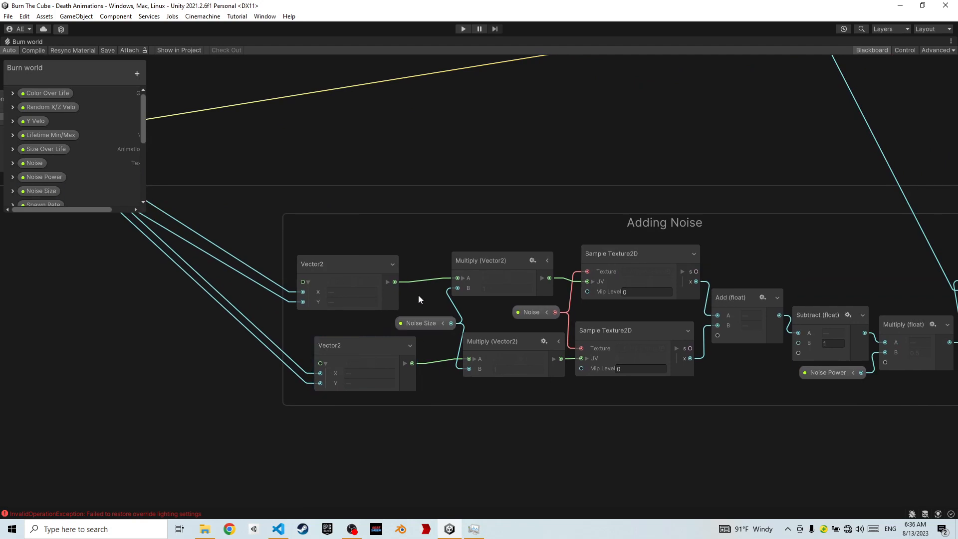
middle_drag(805, 328, 358, 268)
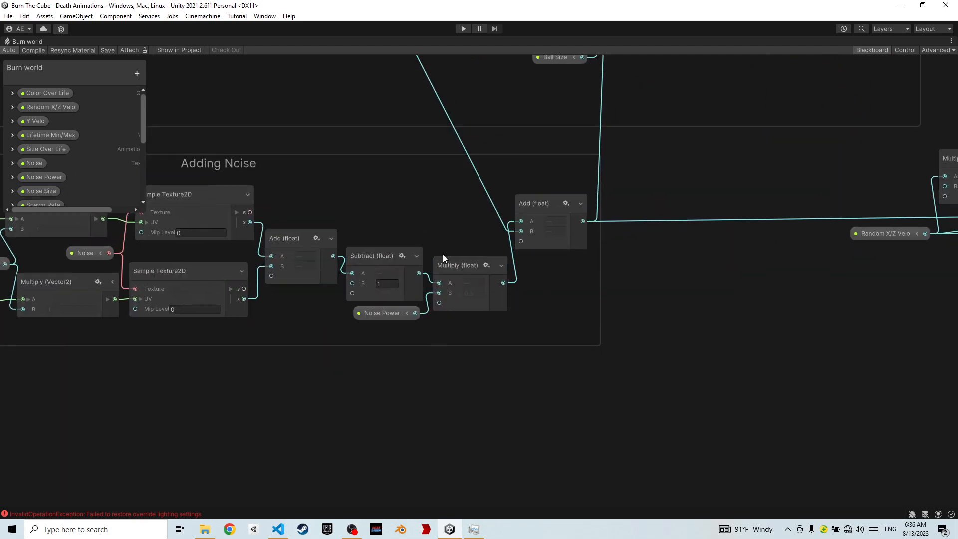
middle_drag(383, 215, 479, 233)
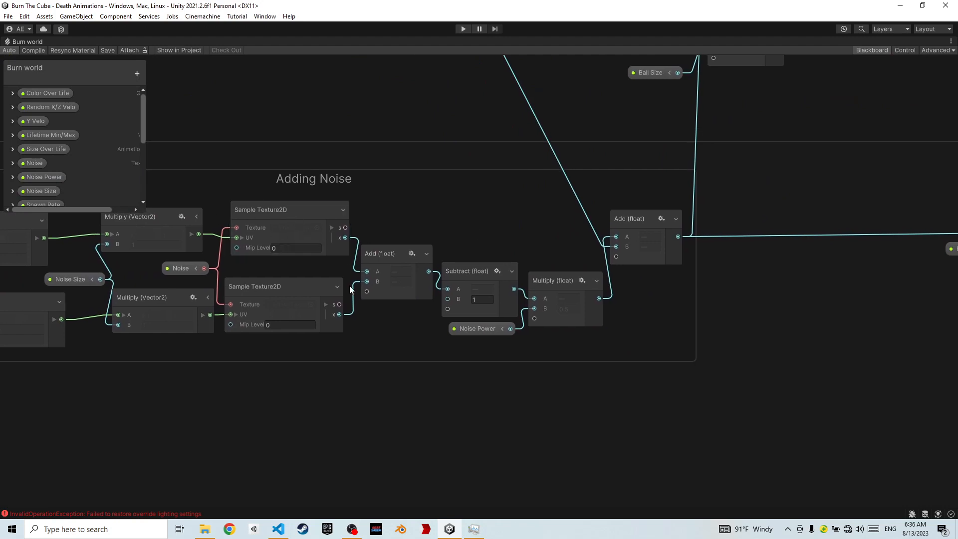
Trace how the Ball Edge Calc distance combines with the noise and passes through the Step node into Initialize Particle
scroll(604, 186, down, 2)
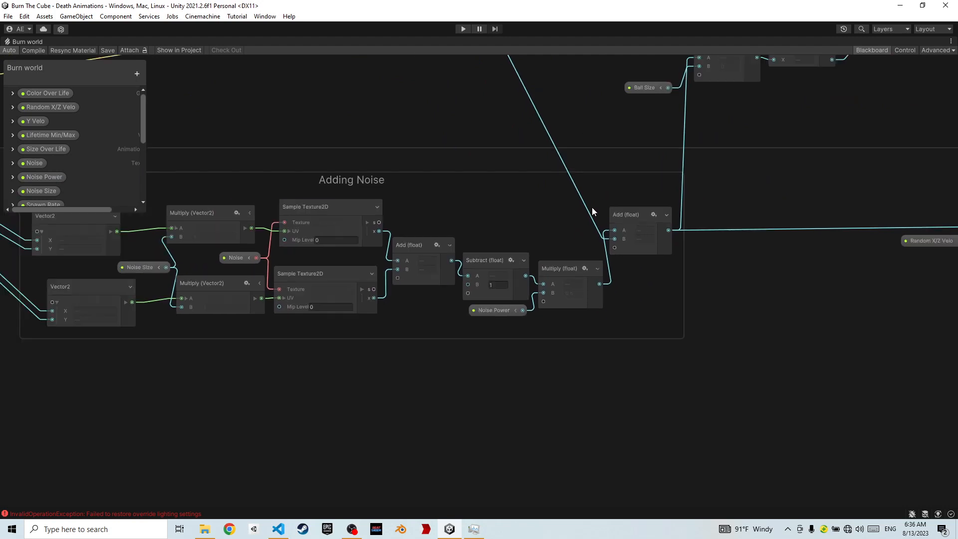
scroll(592, 207, down, 2)
middle_drag(522, 204, 506, 265)
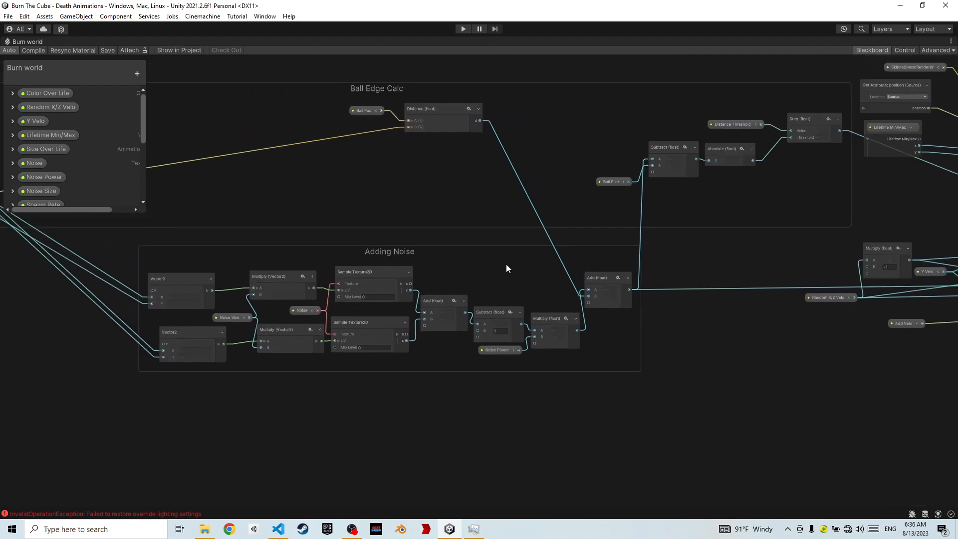
middle_drag(382, 299, 433, 301)
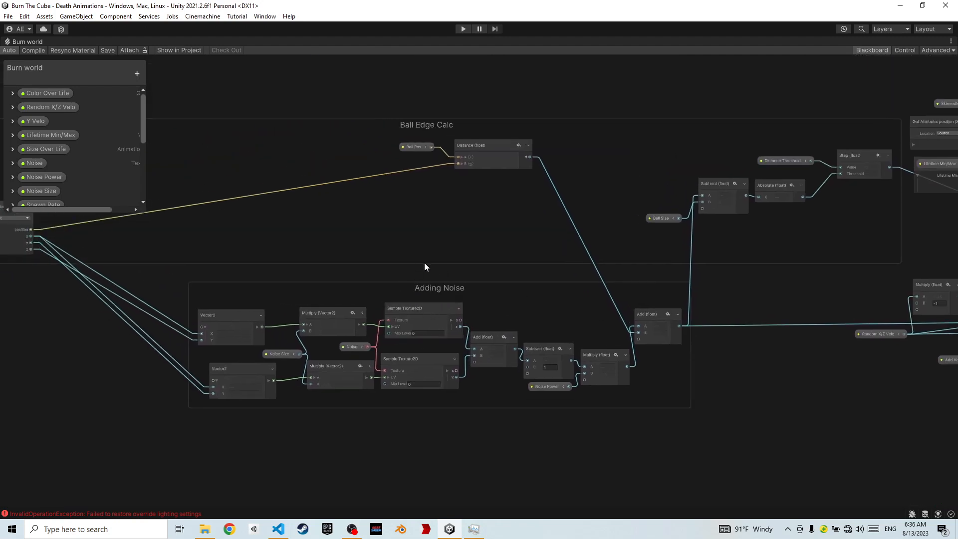
middle_drag(424, 262, 567, 290)
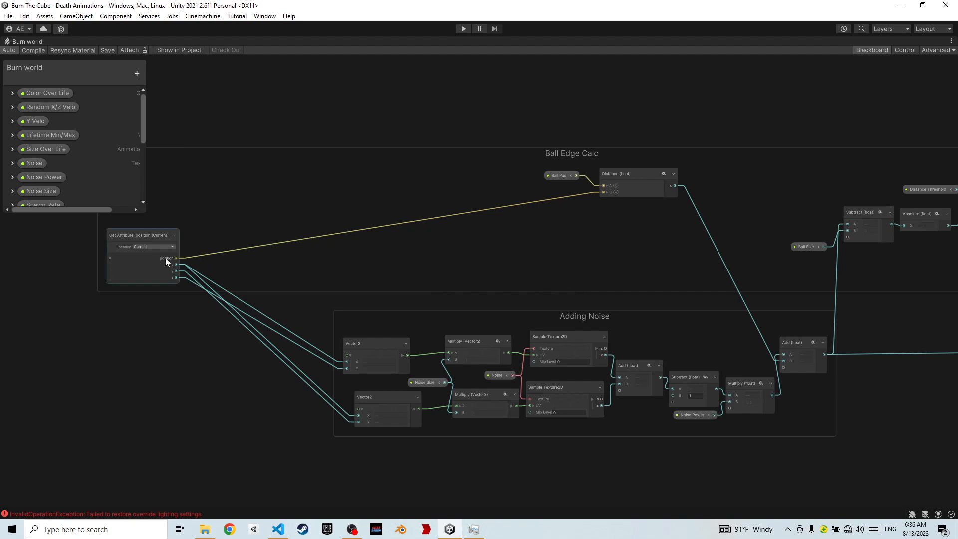
middle_drag(576, 264, 388, 273)
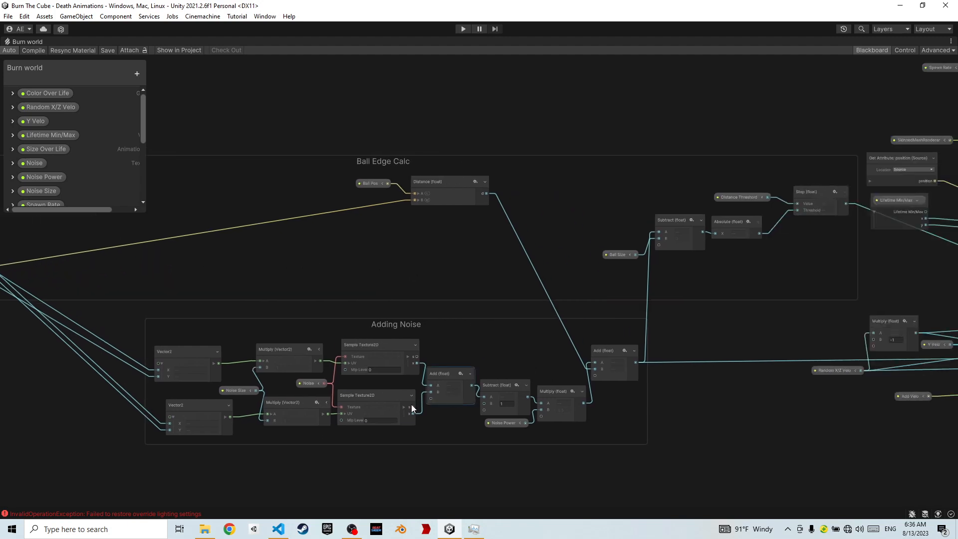
middle_drag(499, 292, 191, 290)
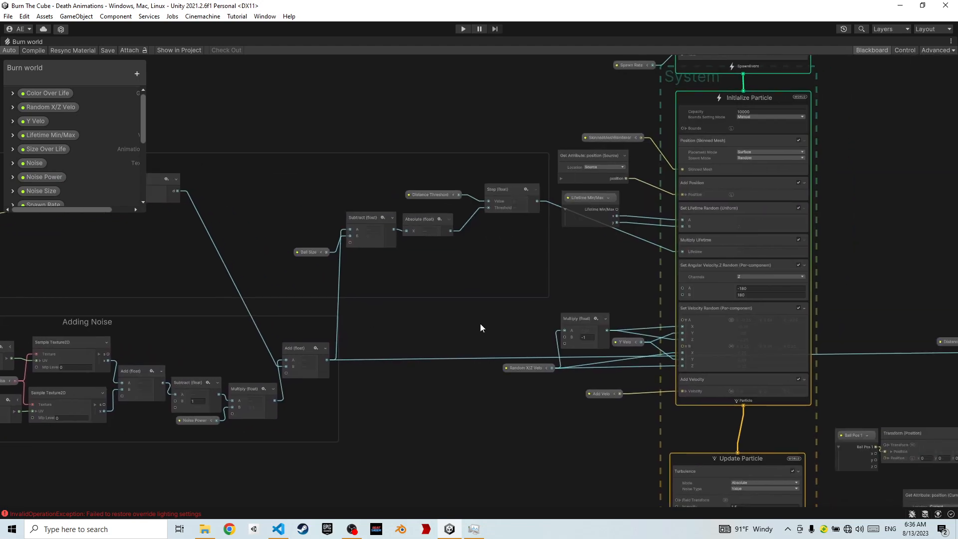
Examine the first system's Output Particle Quad context and the Flipbook Texture Anim group feeding its Tex Index
middle_drag(595, 300, 328, 333)
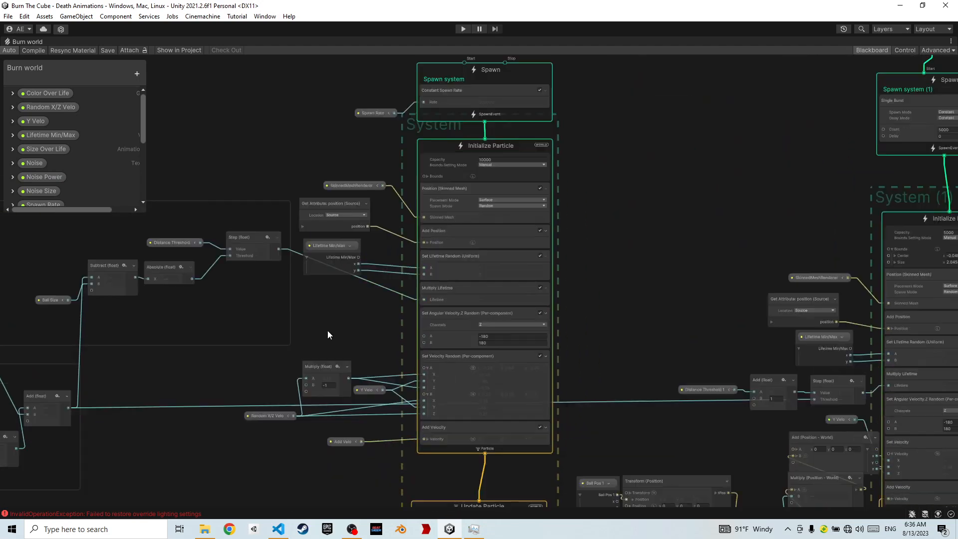
middle_drag(535, 374, 448, 157)
scroll(466, 331, down, 4)
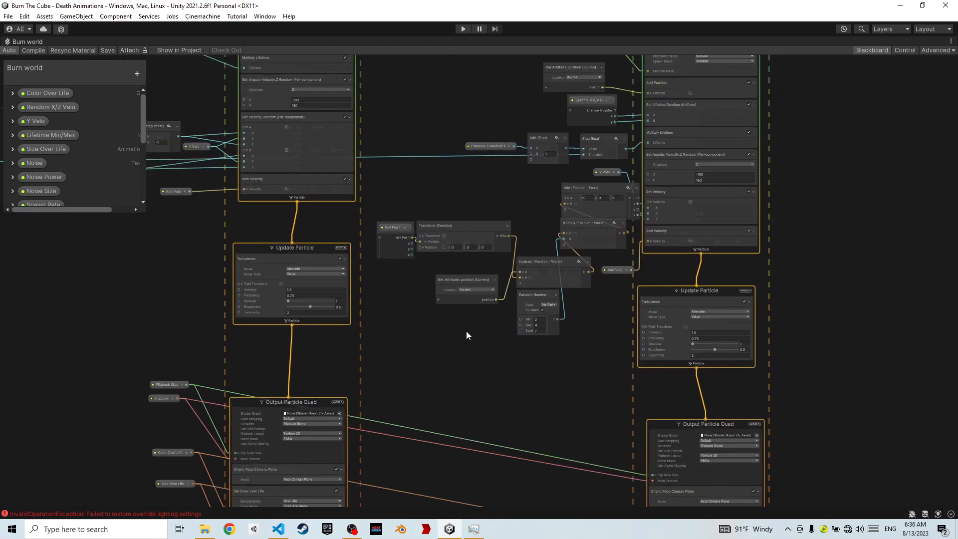
middle_drag(478, 377, 507, 208)
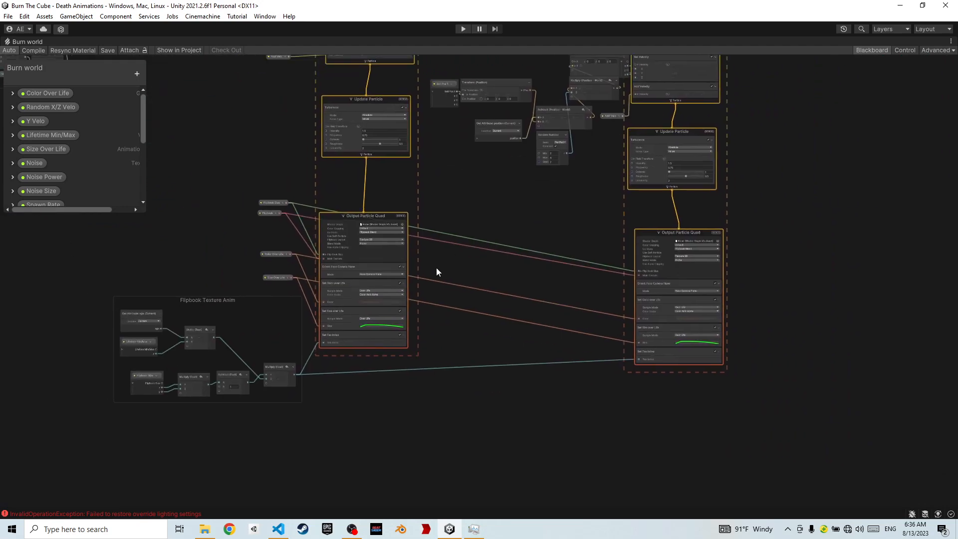
scroll(427, 274, up, 4)
middle_drag(427, 274, 698, 260)
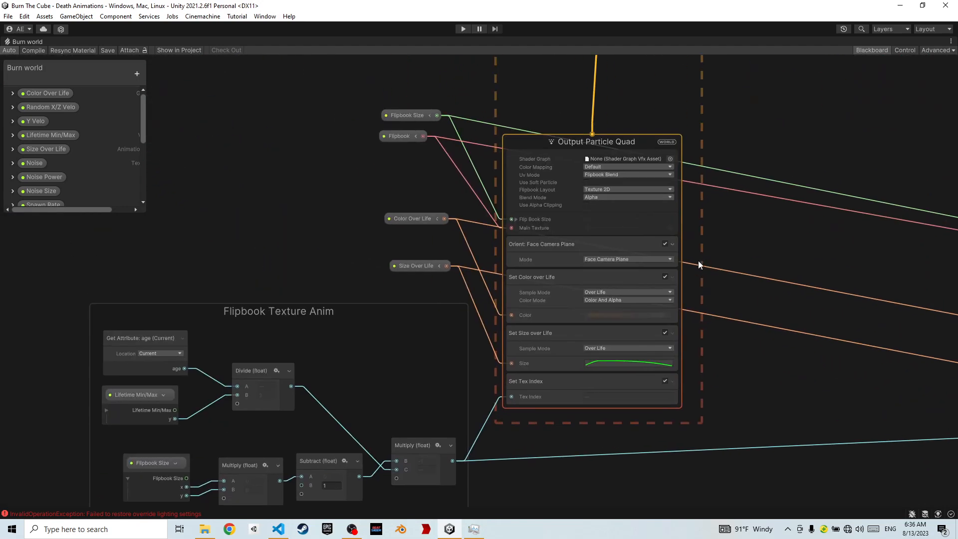
middle_drag(369, 413, 349, 382)
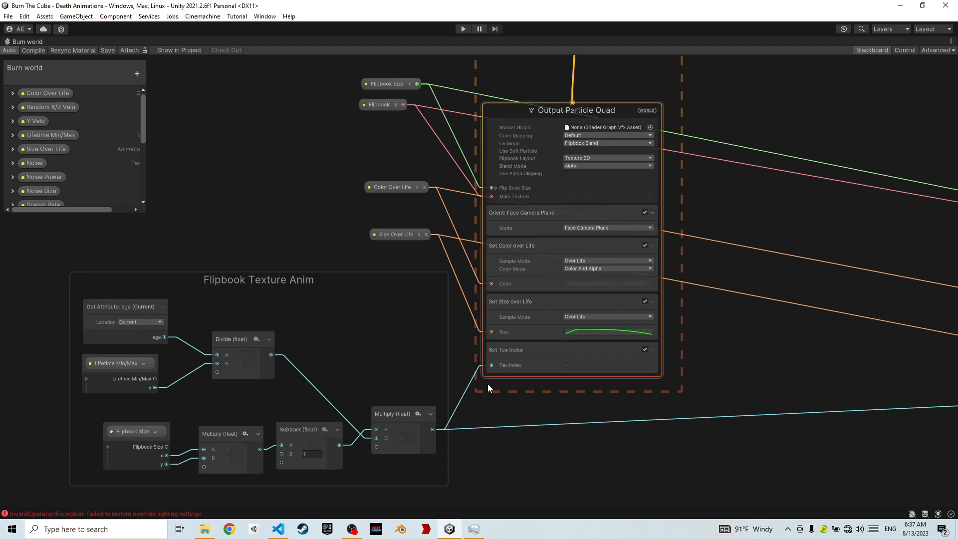
scroll(813, 289, down, 1)
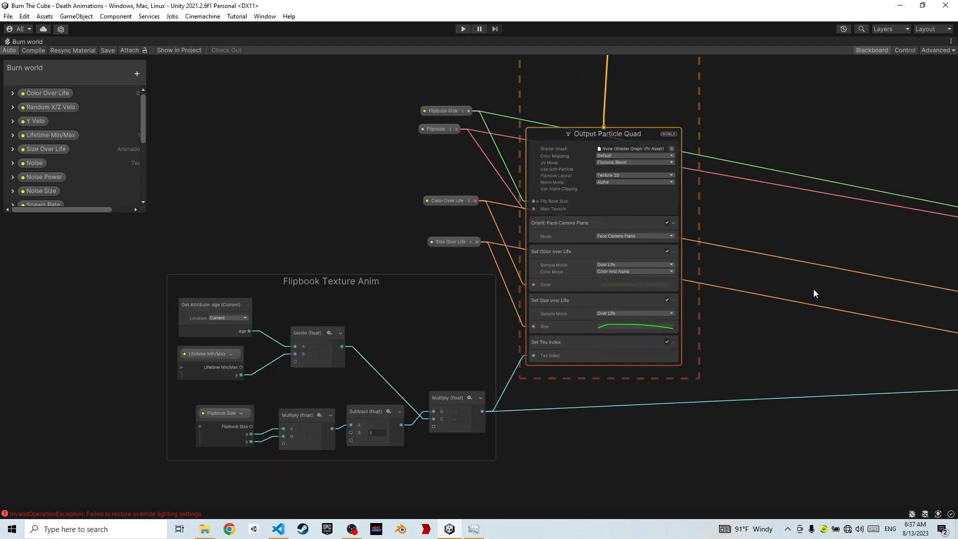
middle_drag(814, 290, 768, 297)
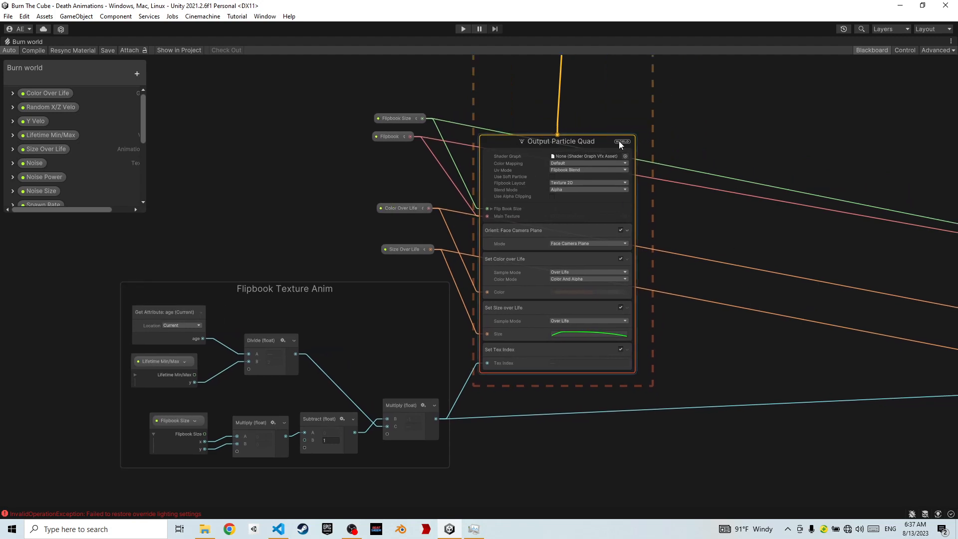
Examine the second system's Distance Threshold 1 nodes and the Ball Pos 1 position calculation beside its Initialize Particle context
scroll(848, 197, down, 1)
middle_drag(849, 197, 429, 379)
scroll(439, 325, down, 3)
scroll(436, 369, up, 3)
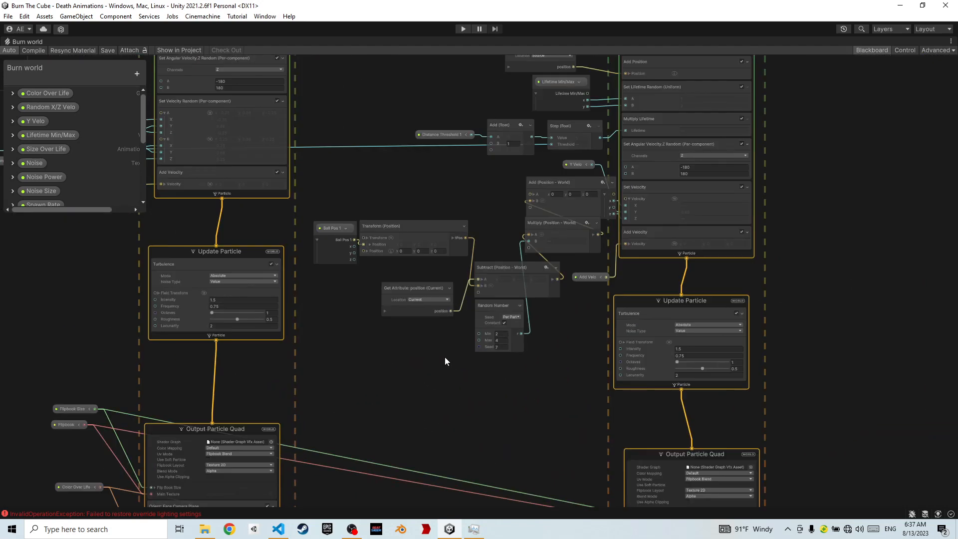